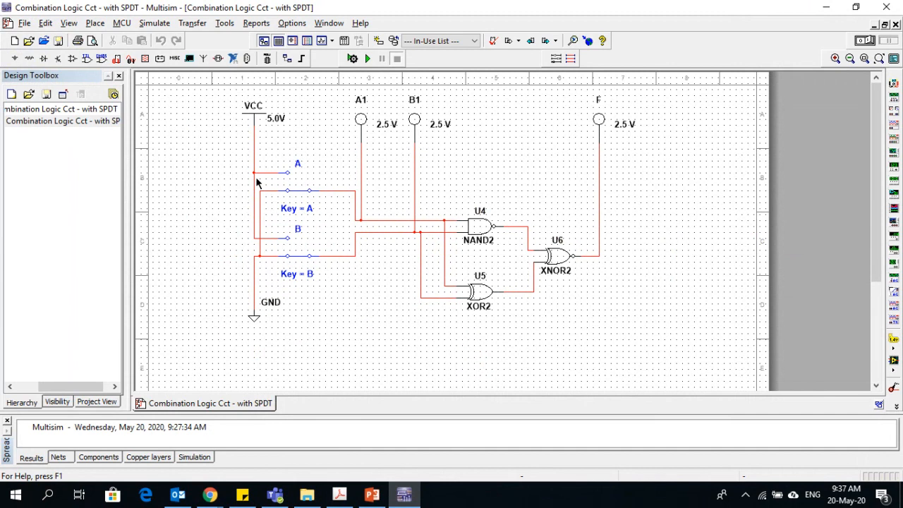
{"action": "left_click", "coordinate": [301, 167]}
{"action": "left_click", "coordinate": [306, 210]}
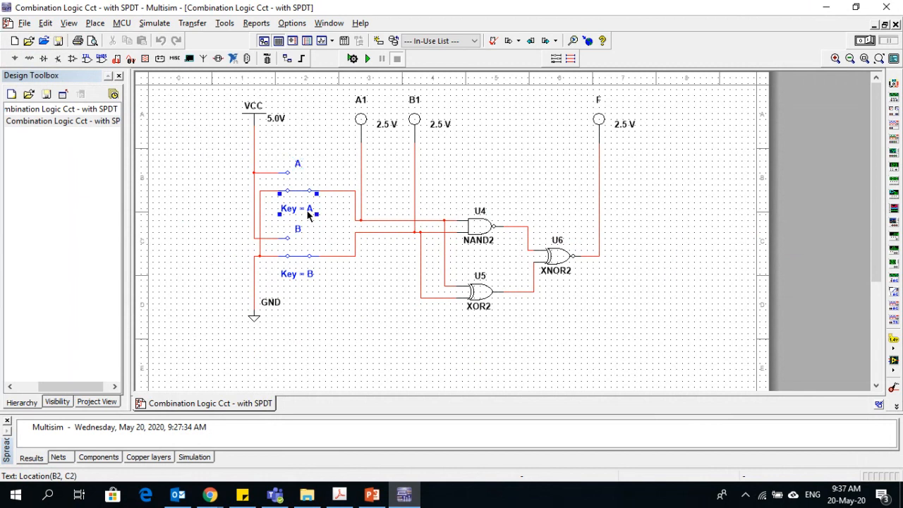
{"action": "left_click_drag", "start_coordinate": [275, 152], "coordinate": [326, 220]}
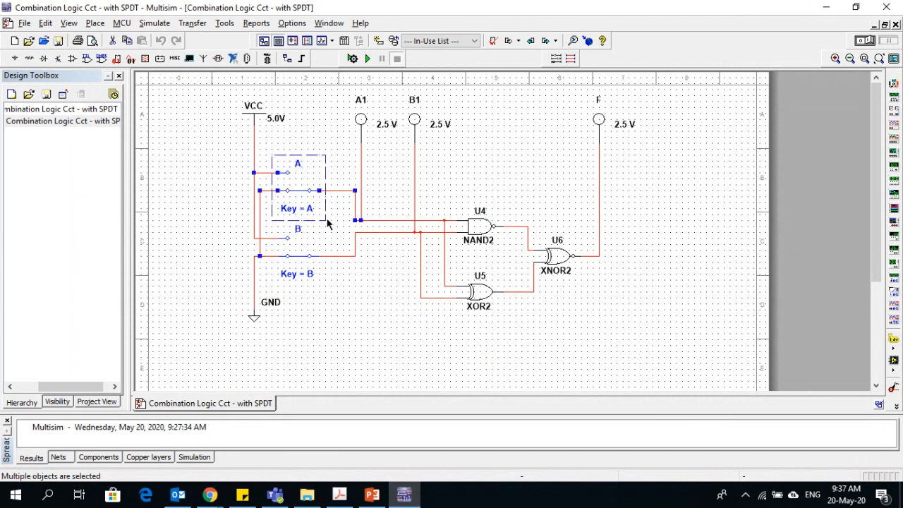
{"action": "left_click", "coordinate": [279, 266]}
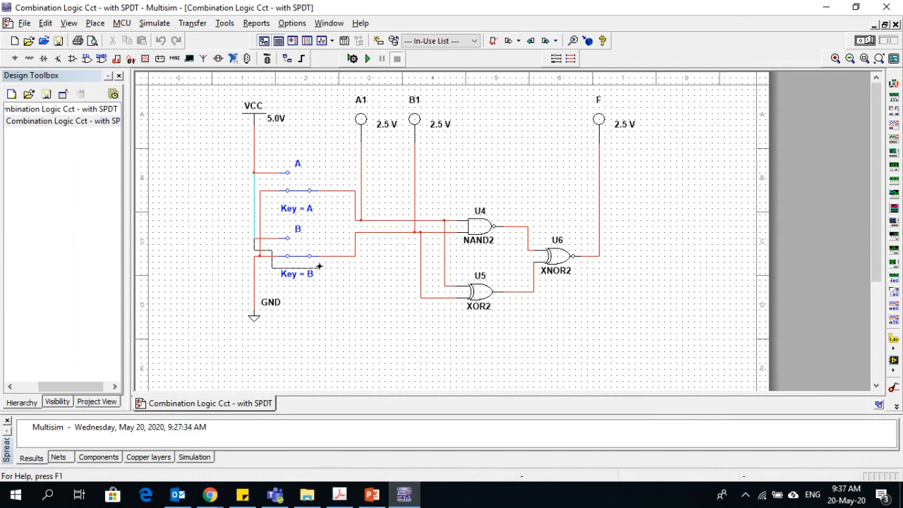
Switch input B to VCC, and flip switch A to VCC and back to ground
{"action": "key", "text": "b"}
{"action": "left_click", "coordinate": [297, 271]}
{"action": "left_click", "coordinate": [294, 254]}
{"action": "left_click", "coordinate": [296, 249]}
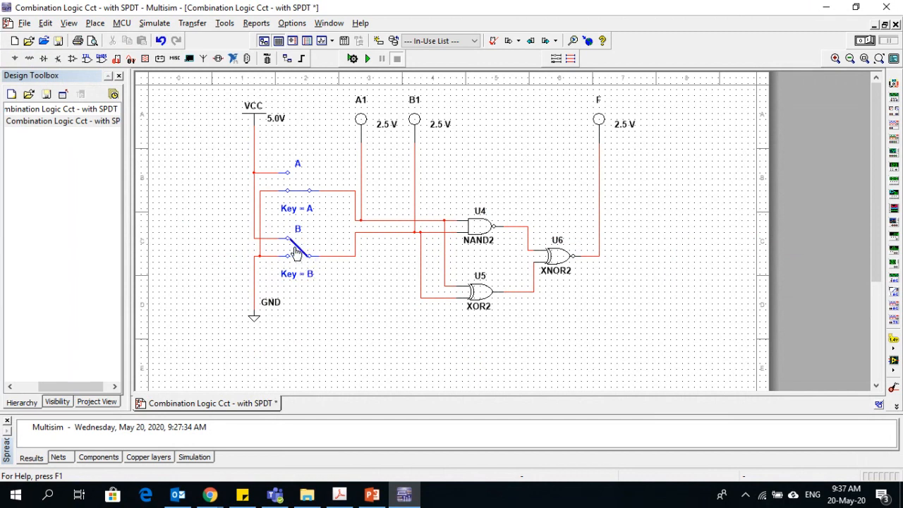
{"action": "left_click", "coordinate": [302, 183]}
{"action": "left_click", "coordinate": [302, 186]}
{"action": "left_click_drag", "start_coordinate": [428, 189], "coordinate": [576, 327]}
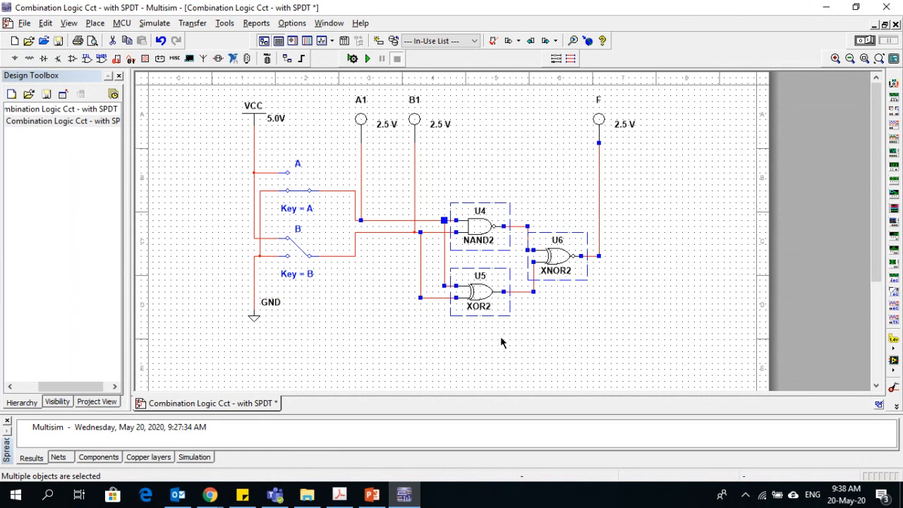
{"action": "left_click", "coordinate": [572, 348]}
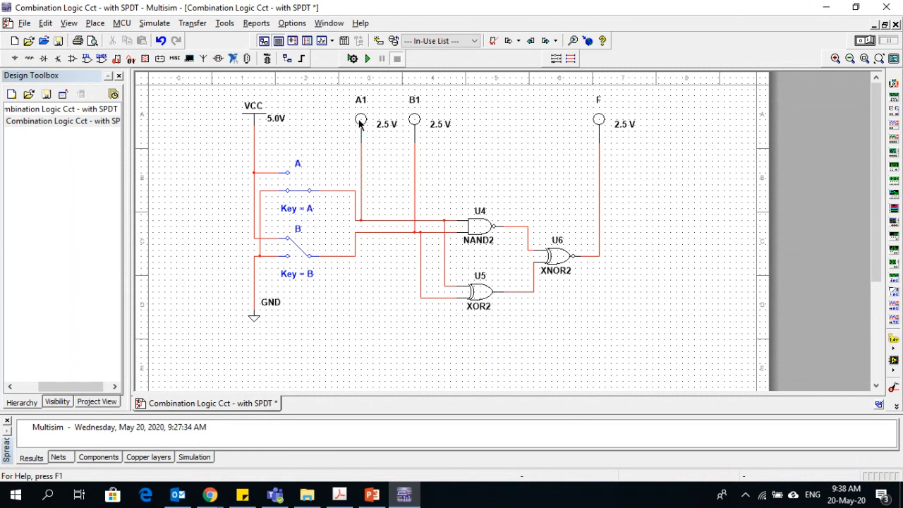
{"action": "left_click", "coordinate": [413, 121]}
{"action": "left_click", "coordinate": [599, 124]}
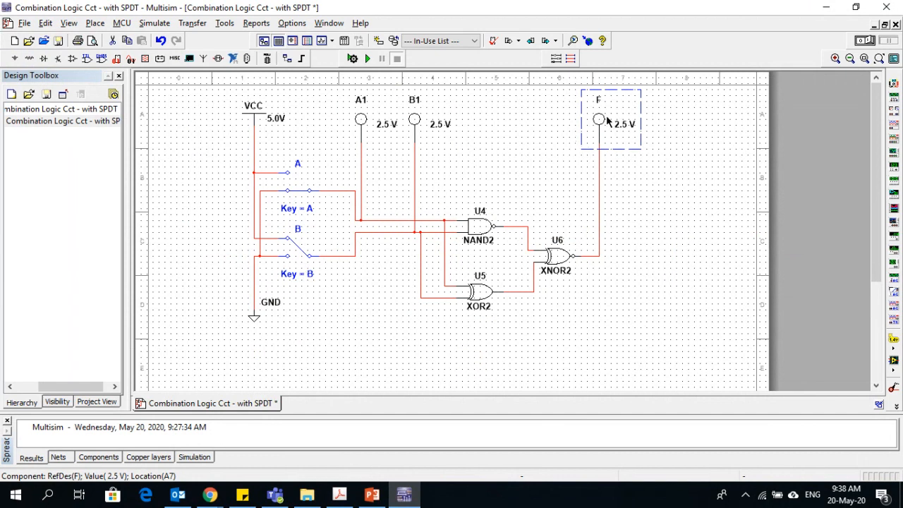
{"action": "left_click", "coordinate": [658, 209]}
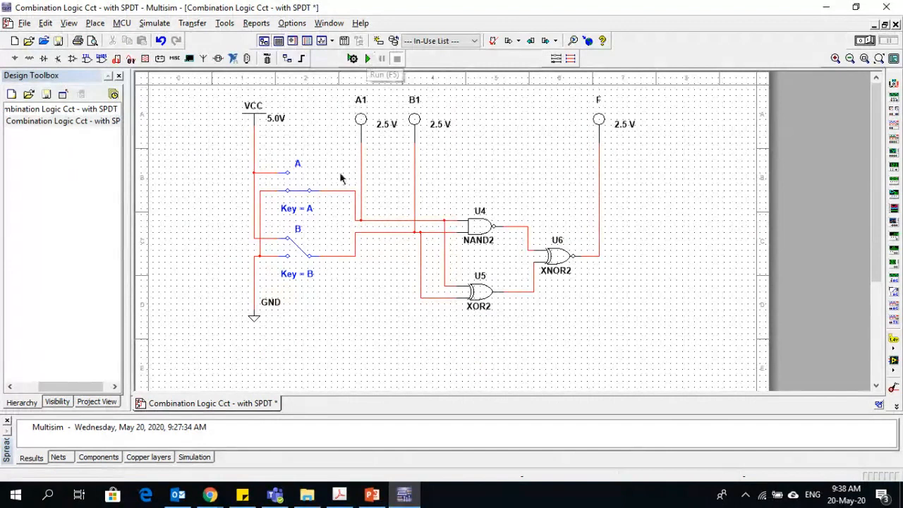
Set switch B back to ground and start the simulation with both inputs low
{"action": "left_click", "coordinate": [297, 244]}
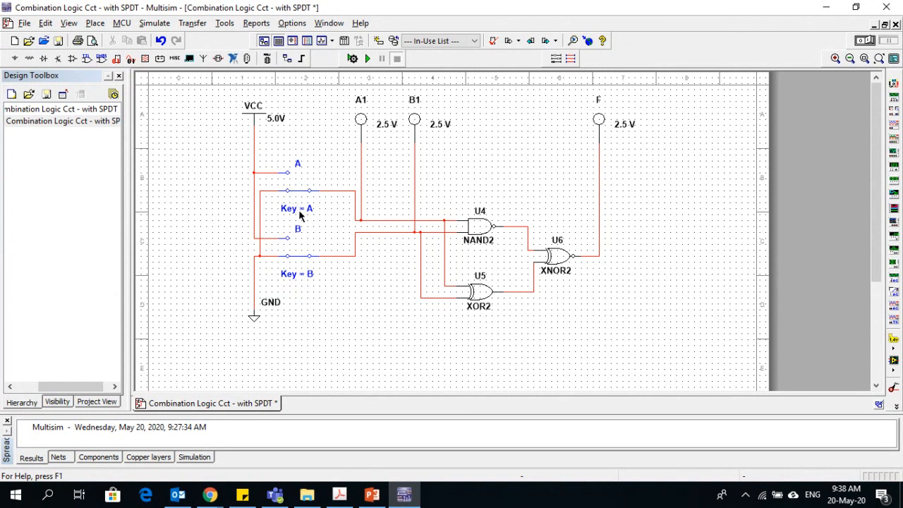
{"action": "left_click", "coordinate": [367, 58]}
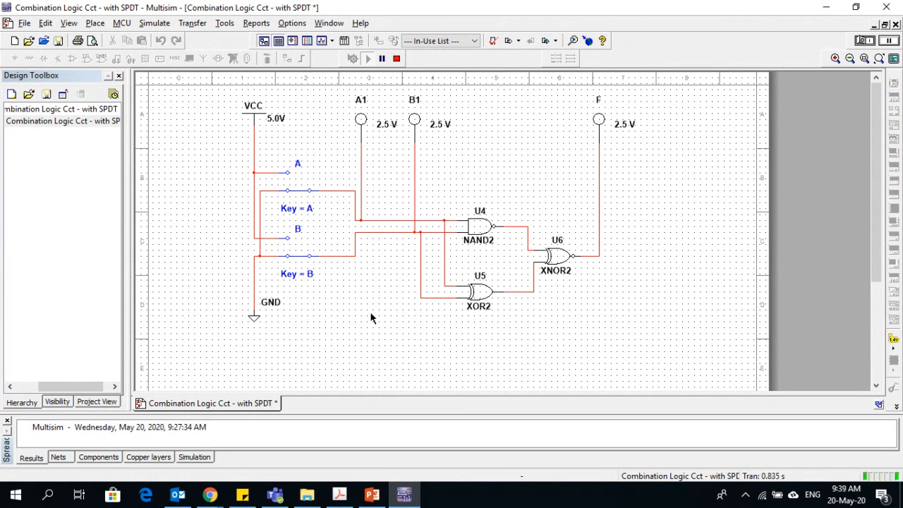
Test the circuit with A alone, B alone and both switches at VCC, and stop the simulation
{"action": "key", "text": "a"}
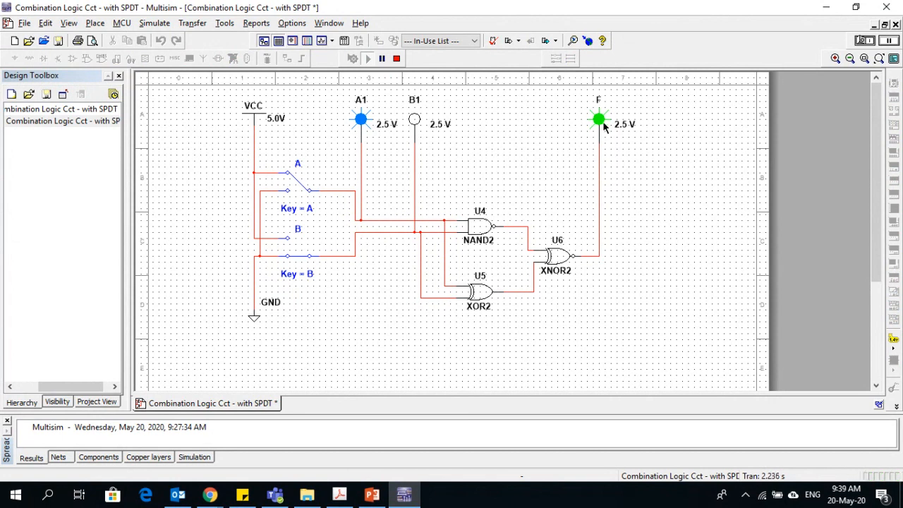
{"action": "key", "text": "a"}
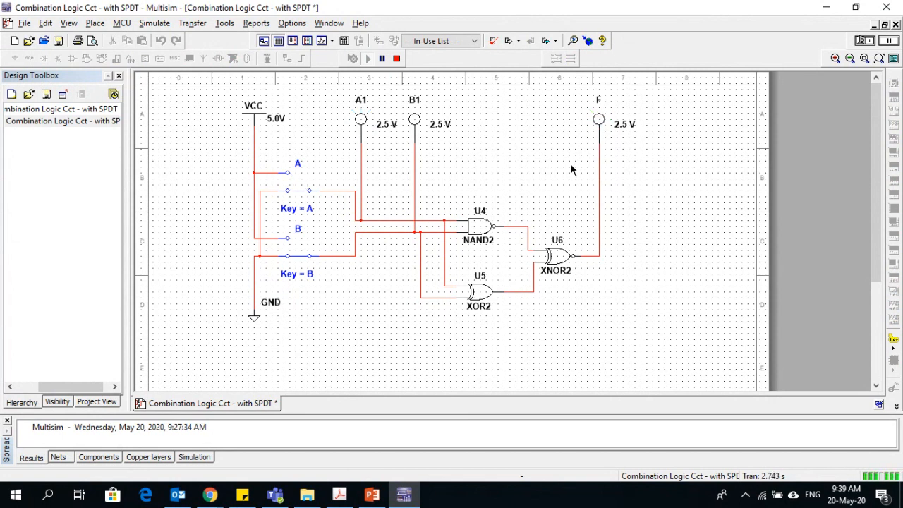
{"action": "key", "text": "b"}
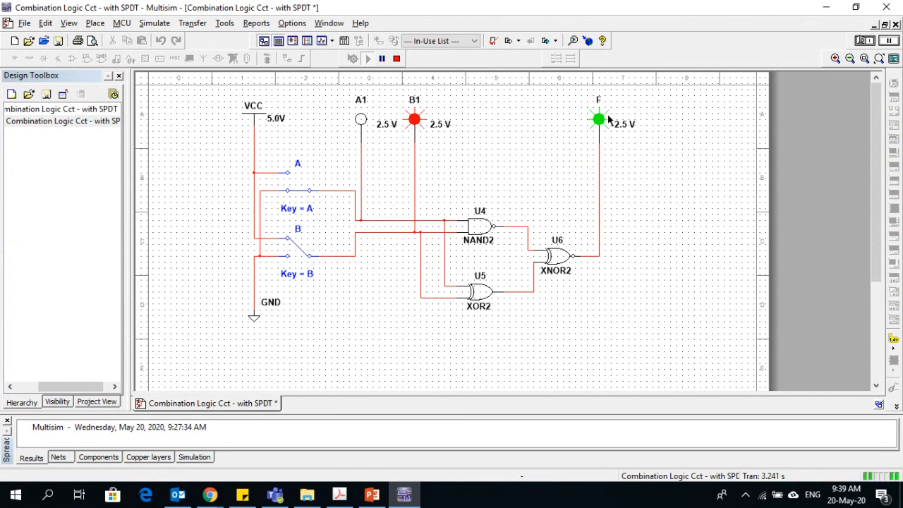
{"action": "key", "text": "b"}
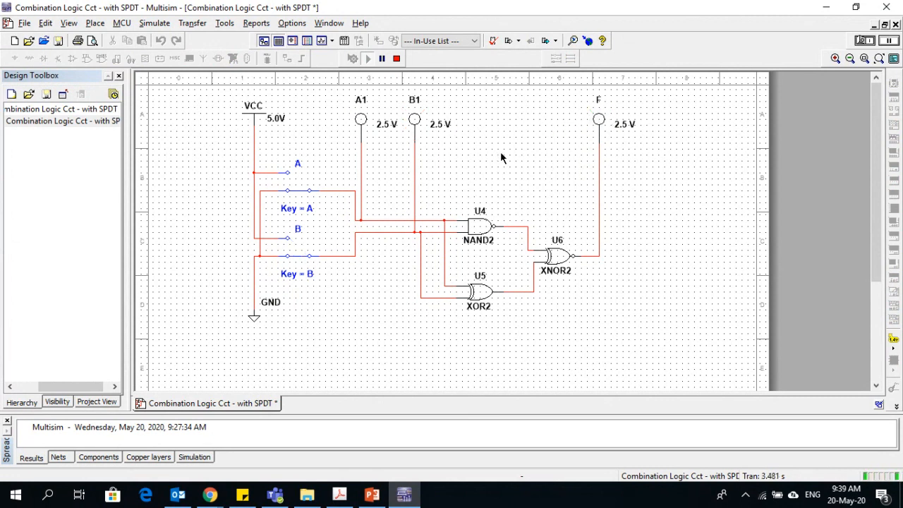
{"action": "key", "text": "a"}
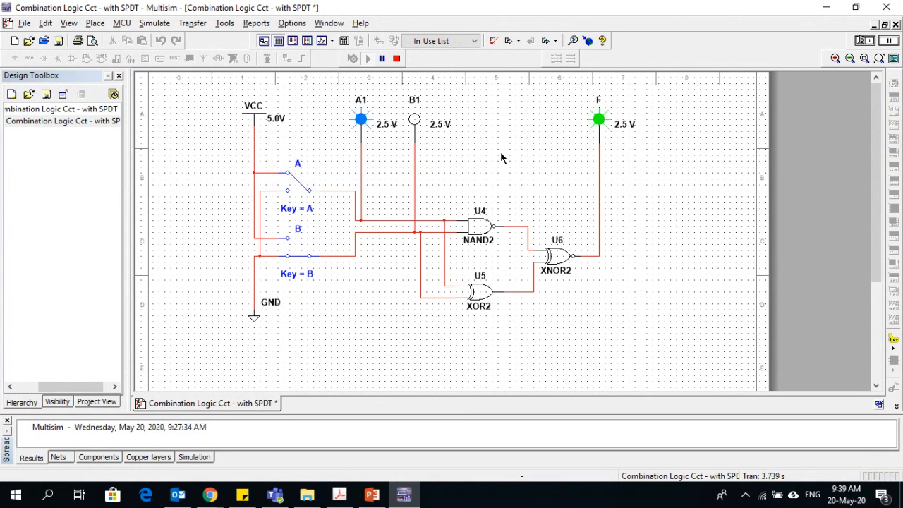
{"action": "key", "text": "b"}
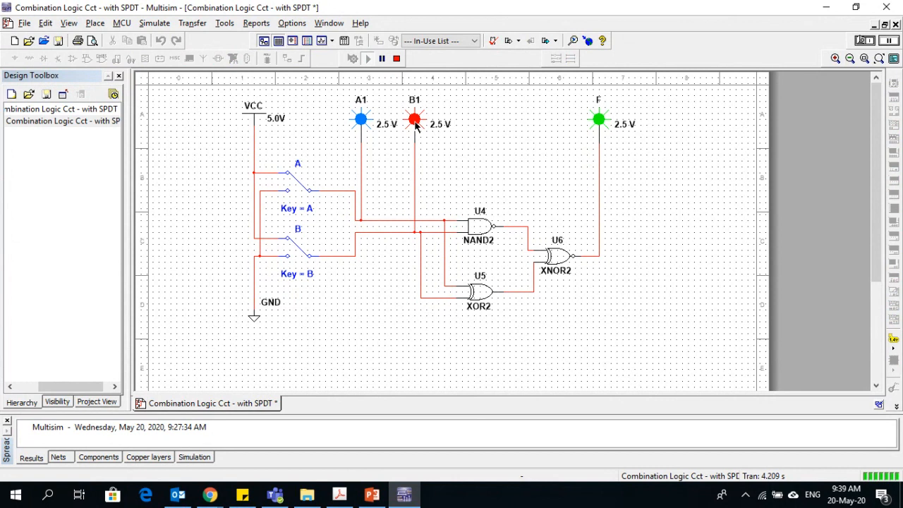
{"action": "left_click", "coordinate": [396, 60]}
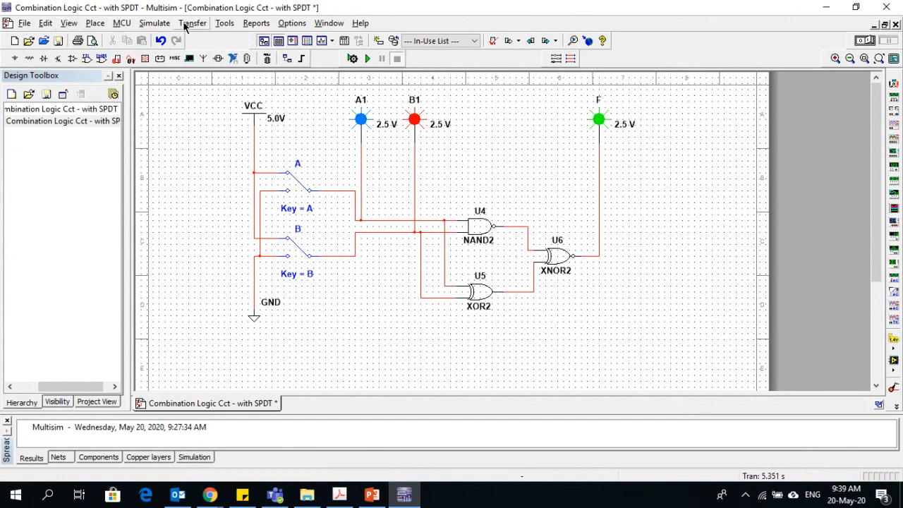
{"action": "left_click", "coordinate": [24, 23]}
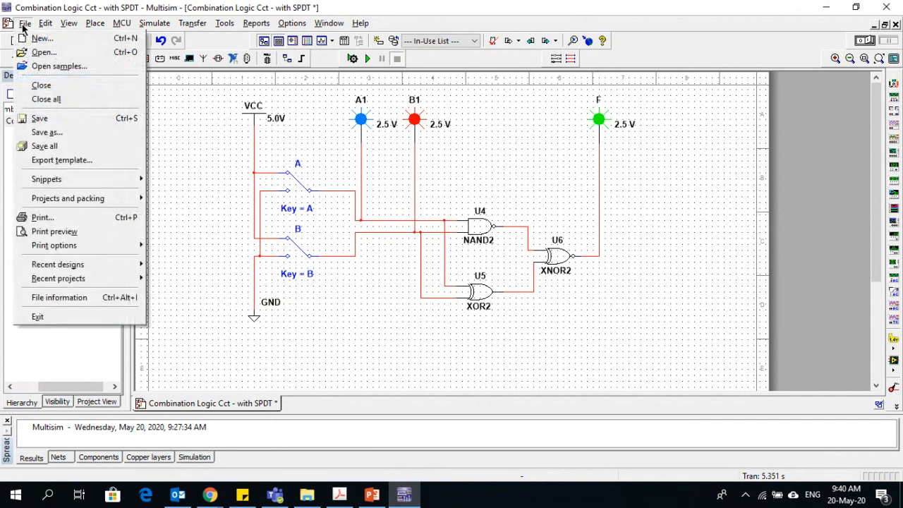
{"action": "left_click", "coordinate": [44, 23]}
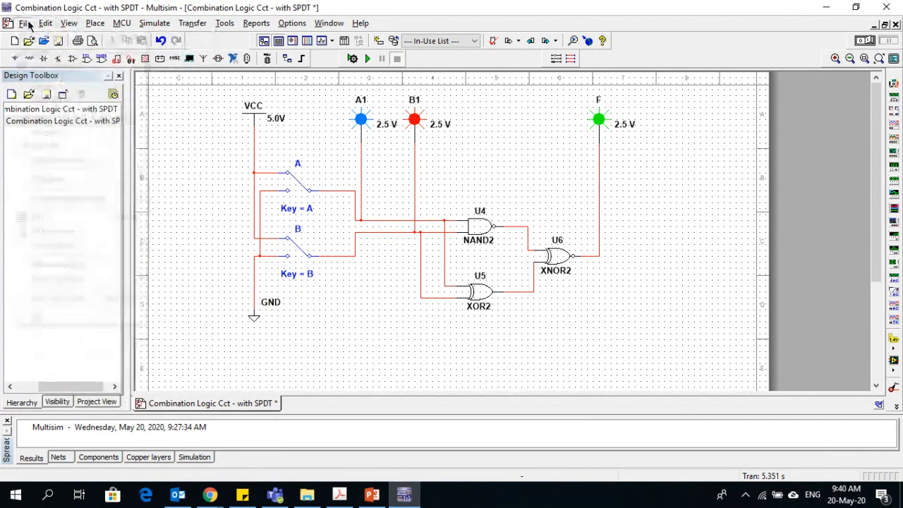
{"action": "left_click", "coordinate": [25, 23]}
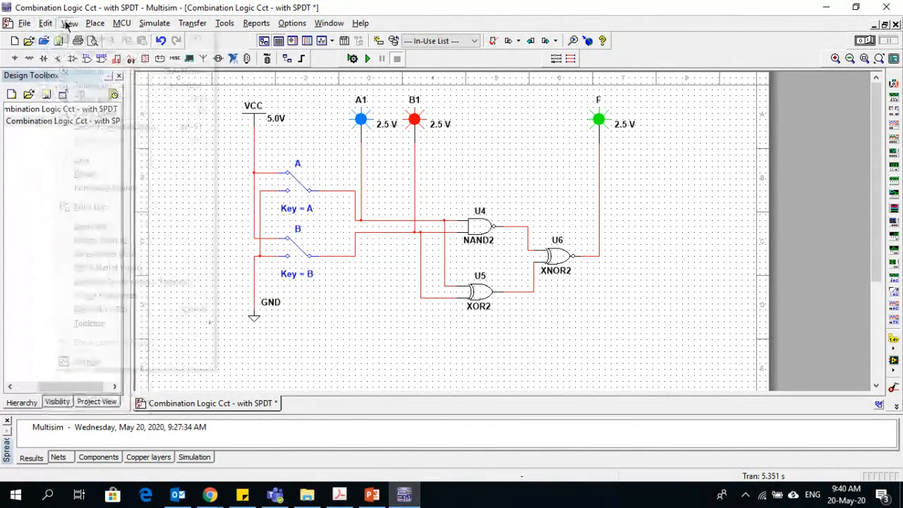
{"action": "mouse_move", "coordinate": [78, 25]}
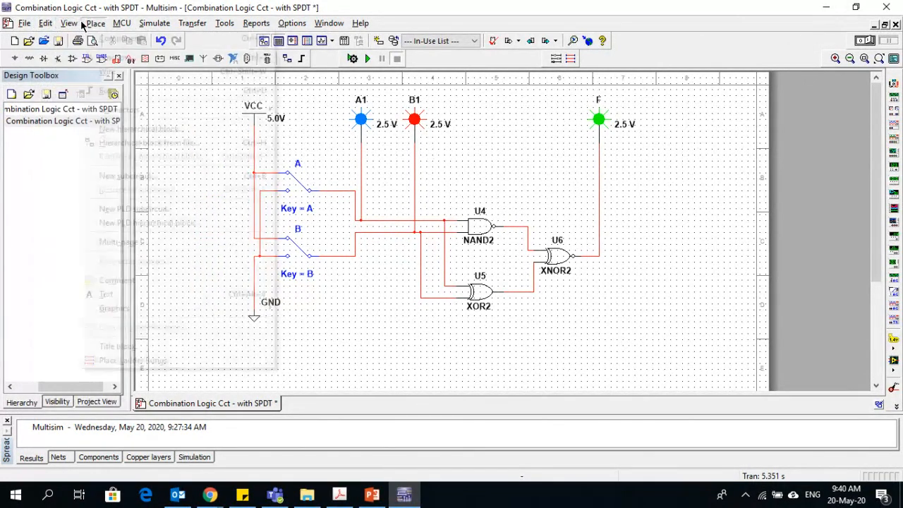
{"action": "mouse_move", "coordinate": [118, 26]}
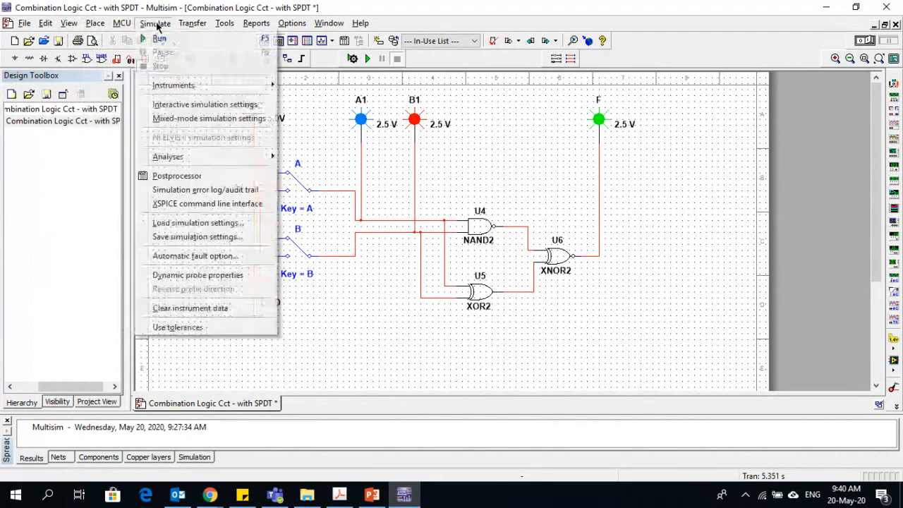
{"action": "mouse_move", "coordinate": [223, 26]}
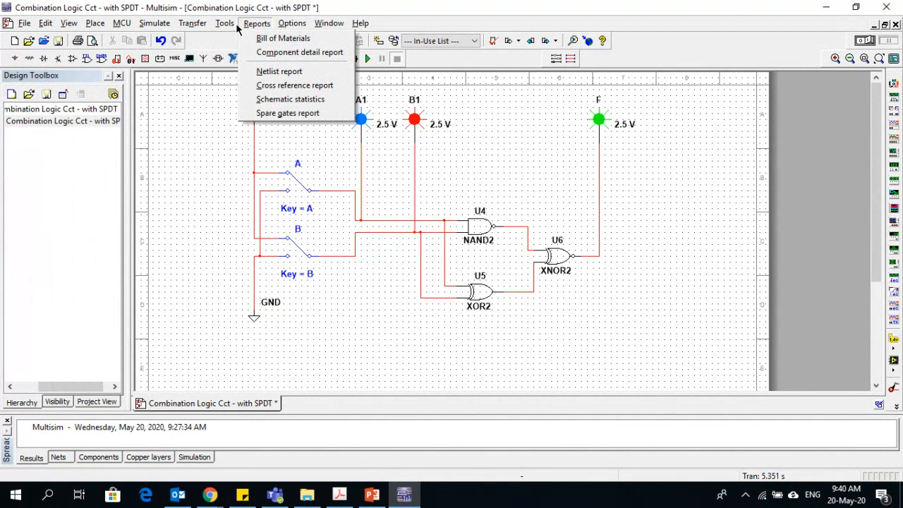
{"action": "left_click", "coordinate": [158, 123]}
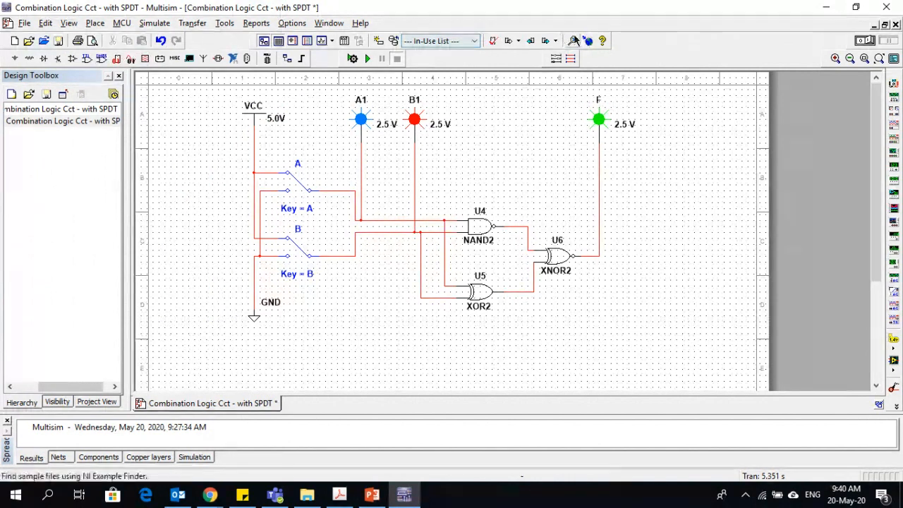
Look through the components in use in the circuit and the available simulation instruments
{"action": "left_click", "coordinate": [475, 43]}
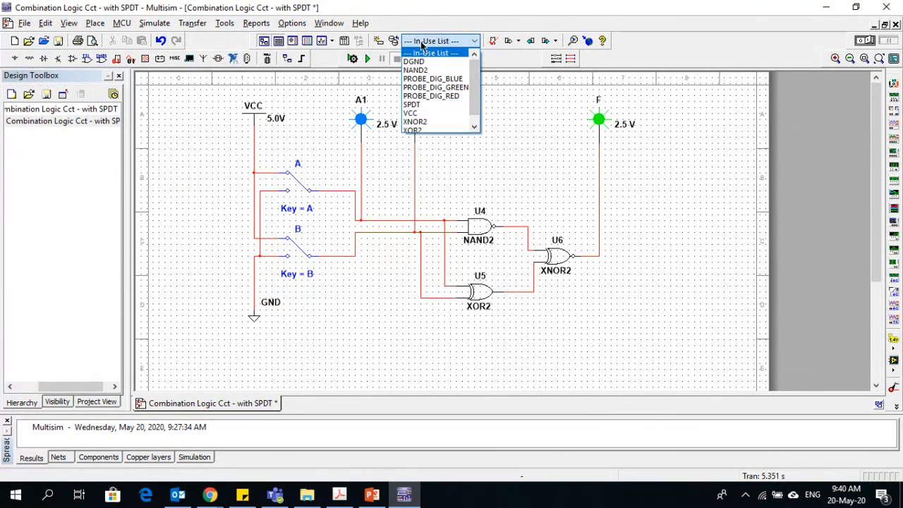
{"action": "left_click", "coordinate": [454, 26]}
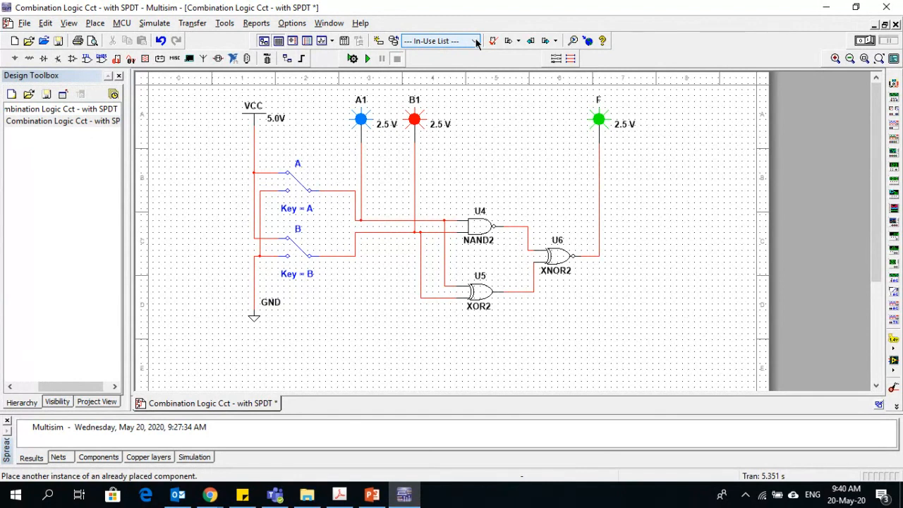
{"action": "left_click", "coordinate": [476, 41]}
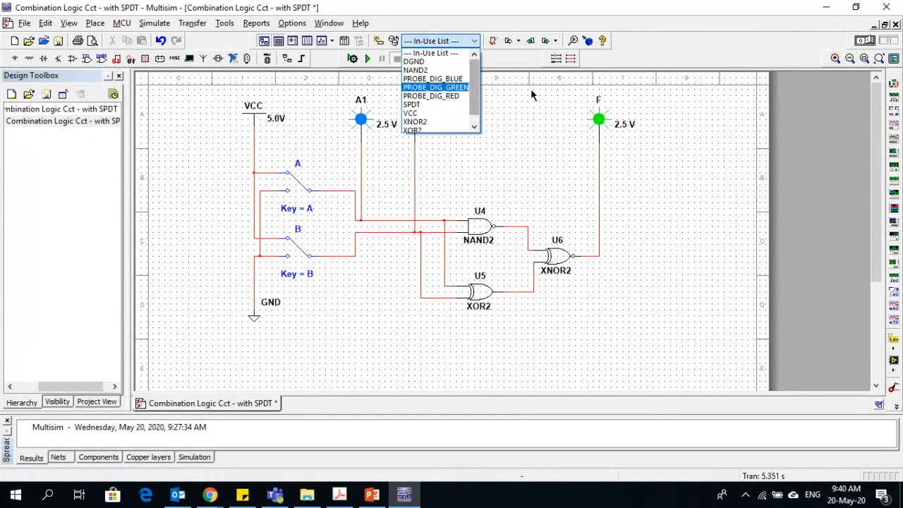
{"action": "left_click", "coordinate": [717, 62]}
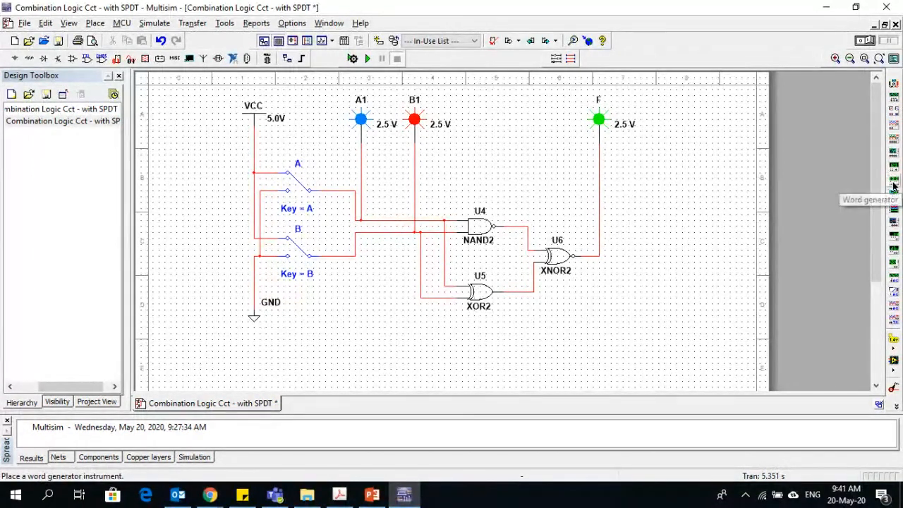
{"action": "left_click", "coordinate": [150, 26]}
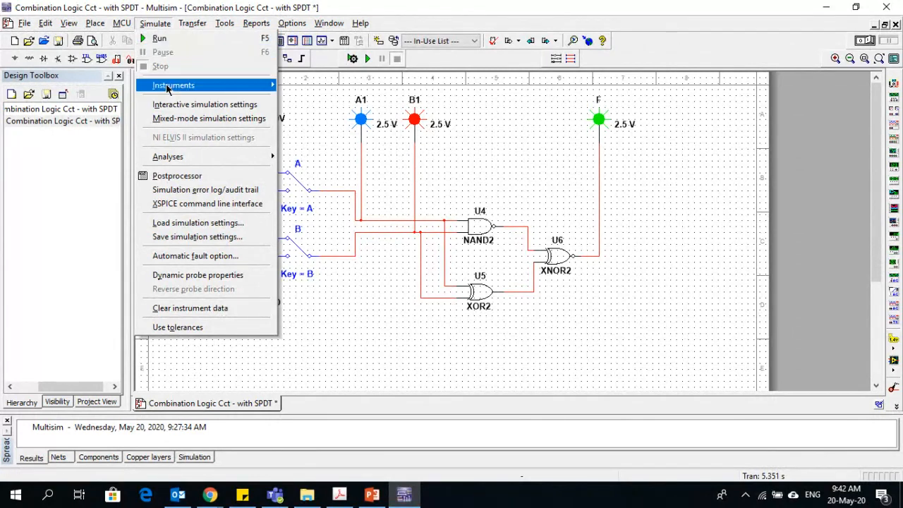
{"action": "mouse_move", "coordinate": [180, 88]}
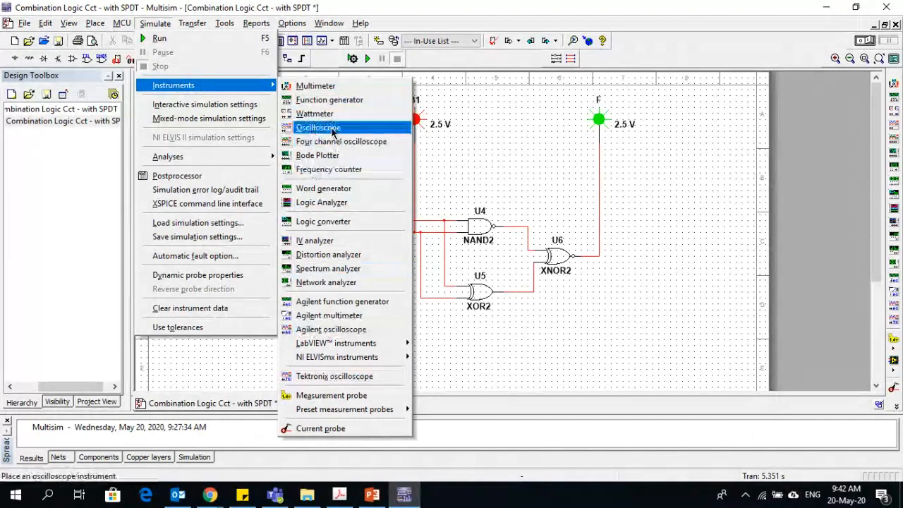
{"action": "left_click", "coordinate": [498, 337]}
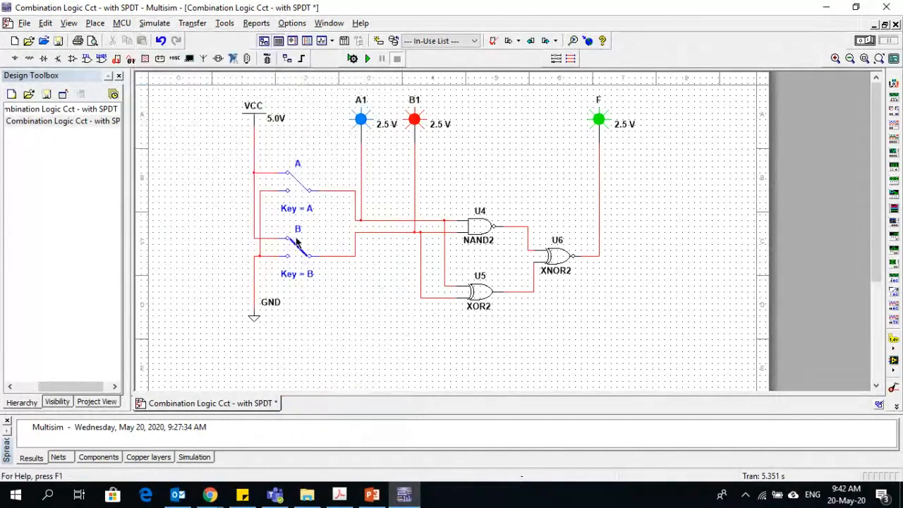
Browse the component library's databases and groups, and list the Basic group of the Master Database
{"action": "left_click", "coordinate": [96, 23]}
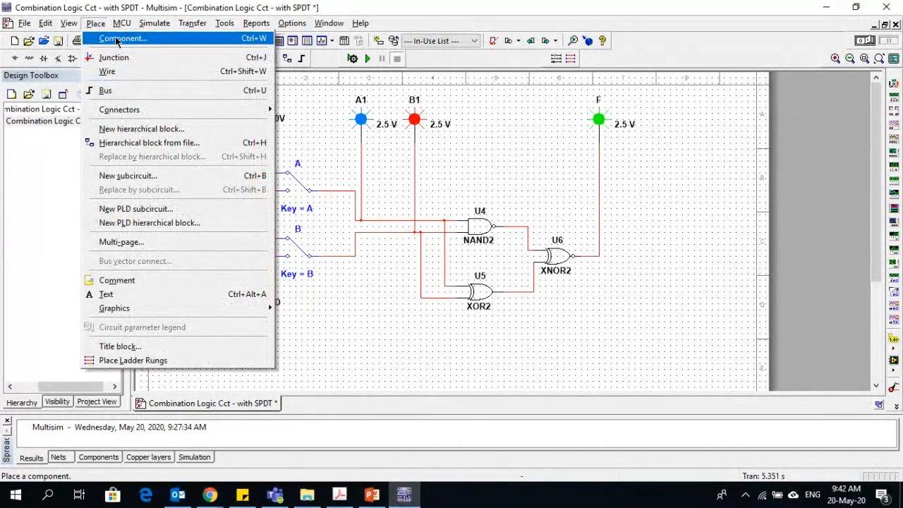
{"action": "left_click", "coordinate": [116, 39]}
{"action": "left_click_drag", "start_coordinate": [640, 78], "coordinate": [337, 66]}
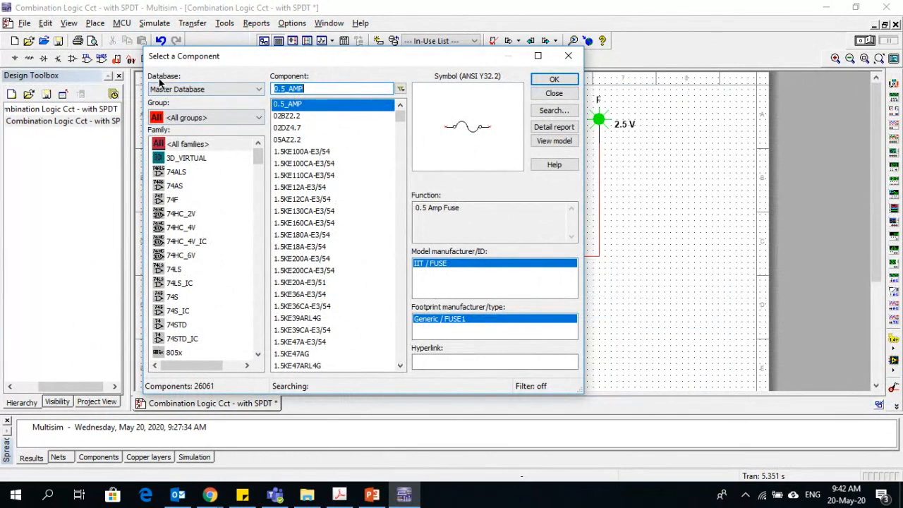
{"action": "left_click", "coordinate": [196, 90]}
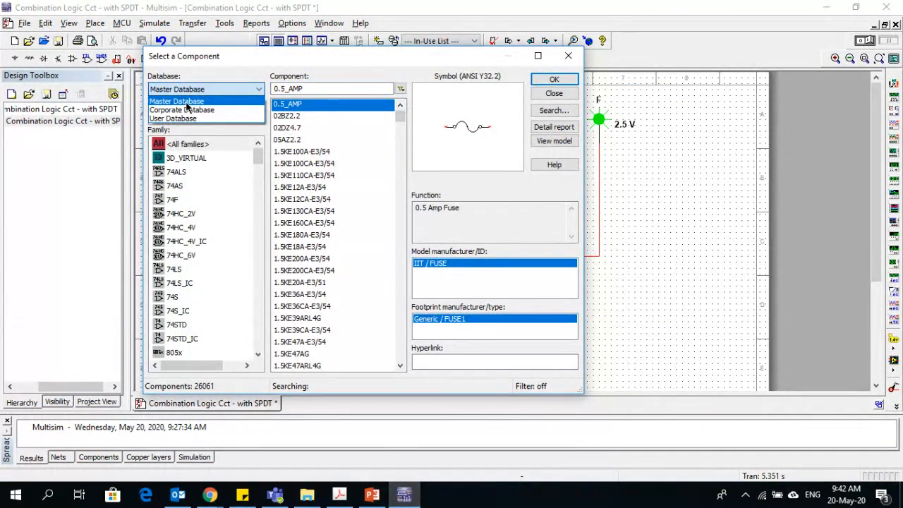
{"action": "left_click", "coordinate": [187, 104]}
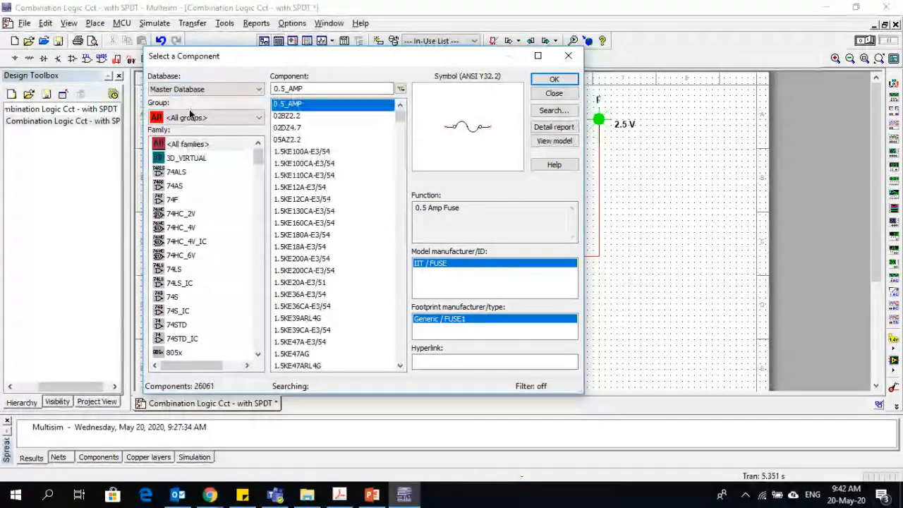
{"action": "left_click", "coordinate": [191, 116]}
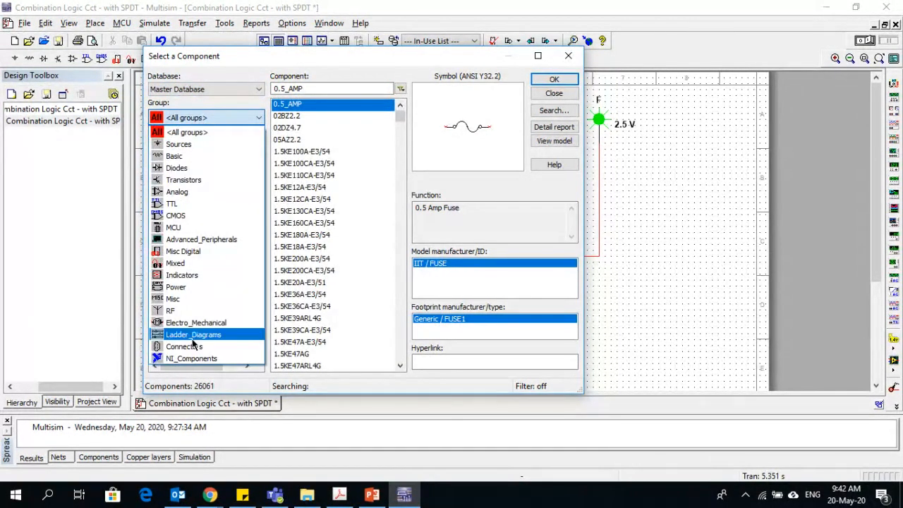
{"action": "left_click", "coordinate": [179, 158]}
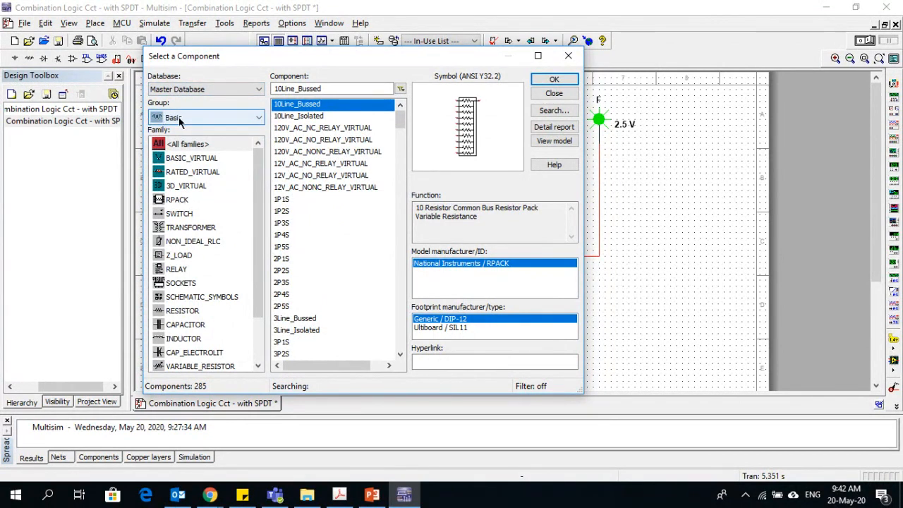
View the resistor, capacitor and inductor families in the Basic group, returning to the resistors
{"action": "left_click", "coordinate": [182, 312]}
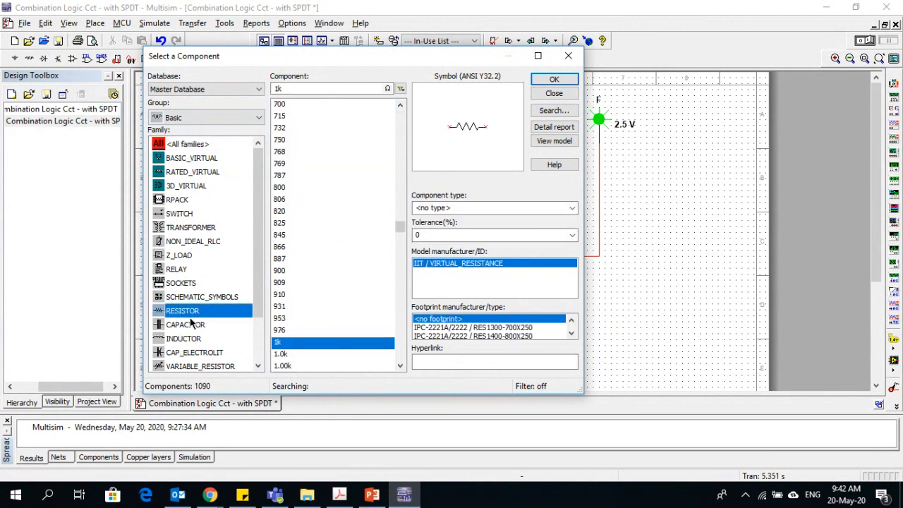
{"action": "left_click", "coordinate": [192, 324]}
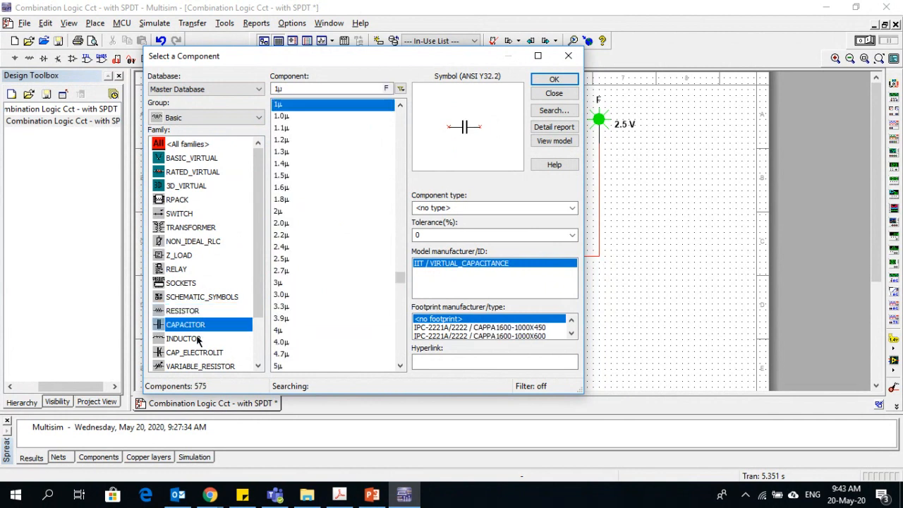
{"action": "left_click", "coordinate": [198, 339]}
{"action": "left_click", "coordinate": [196, 313]}
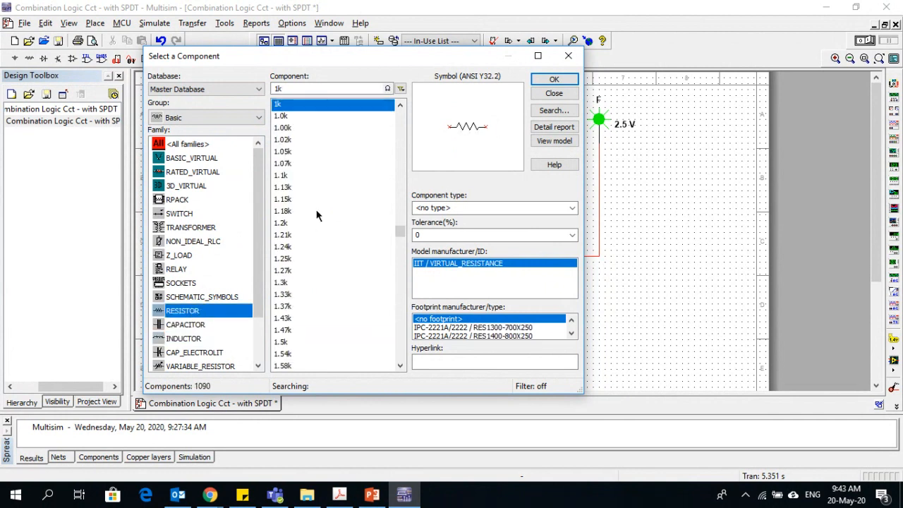
Search the resistor family for 100, look at the 100k and 100M entries, and close the component browser
{"action": "left_click_drag", "start_coordinate": [395, 229], "coordinate": [399, 113]}
{"action": "double_click", "coordinate": [303, 89]}
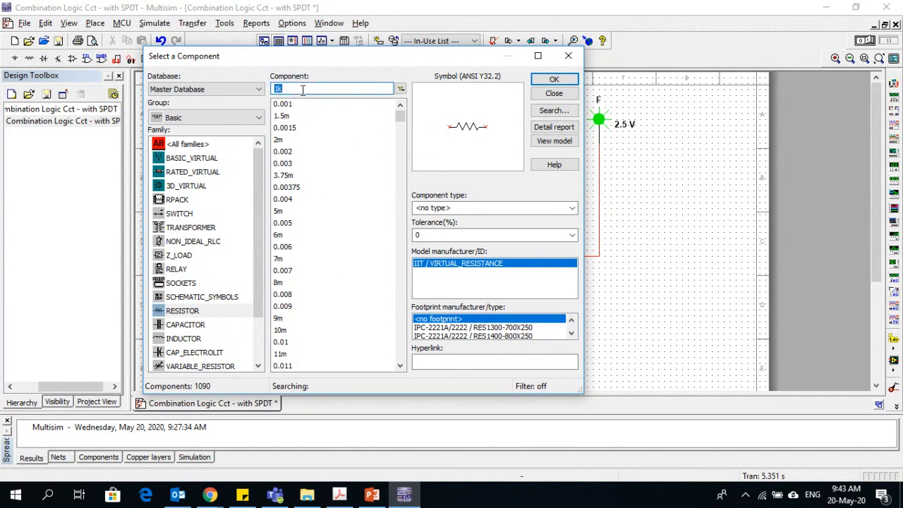
{"action": "type", "text": "100"}
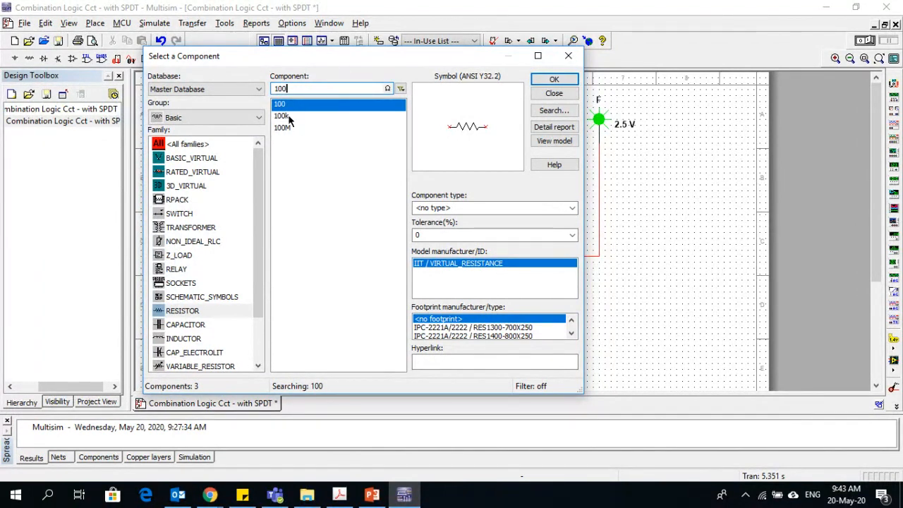
{"action": "left_click", "coordinate": [291, 117]}
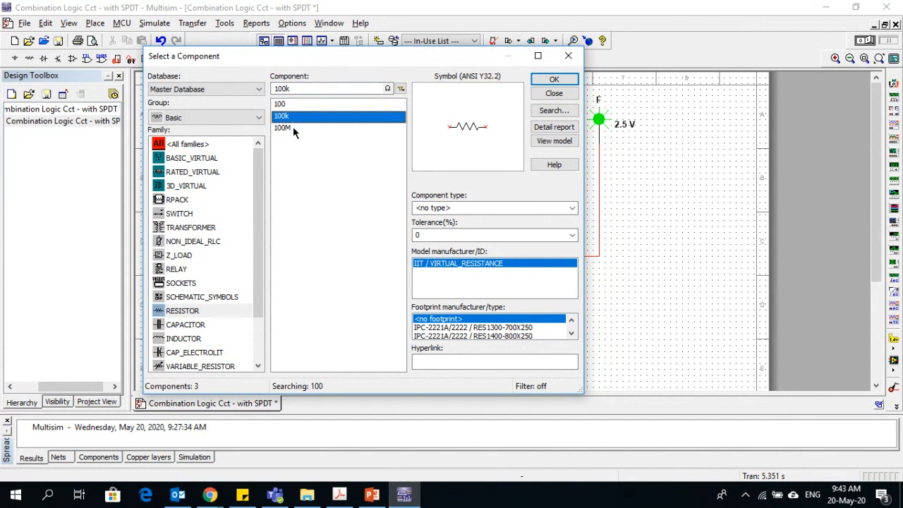
{"action": "left_click", "coordinate": [293, 127]}
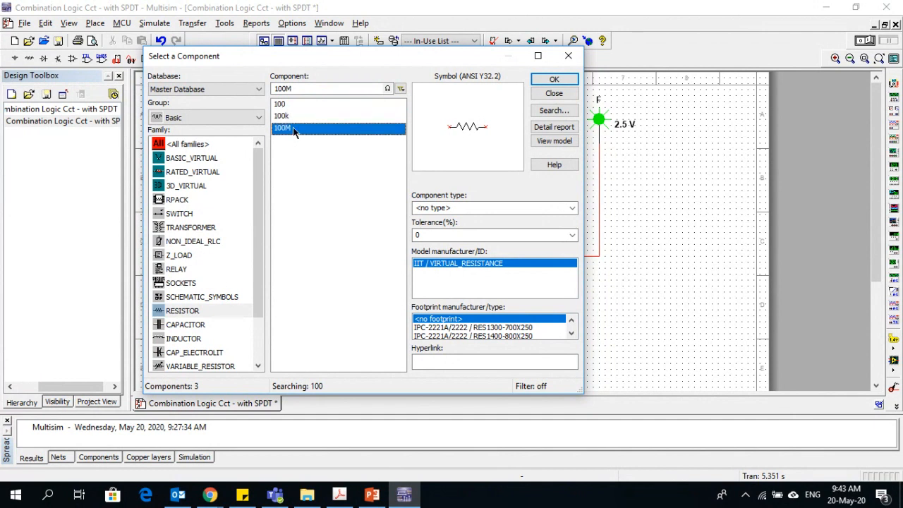
{"action": "left_click", "coordinate": [569, 56]}
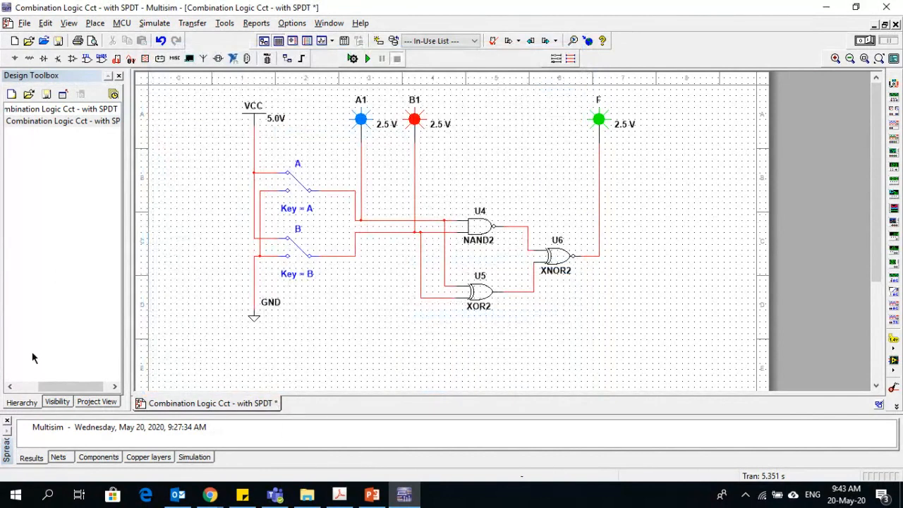
Create a new blank design
{"action": "left_click", "coordinate": [21, 25]}
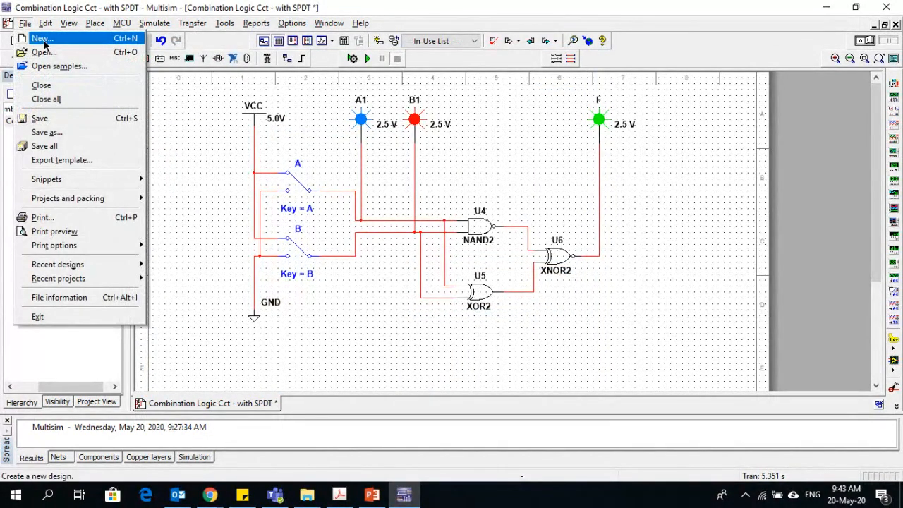
{"action": "left_click", "coordinate": [57, 375]}
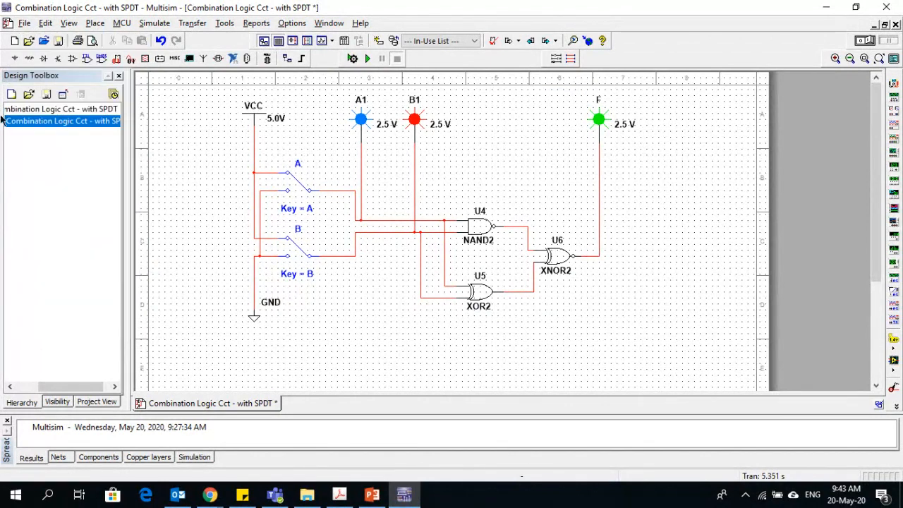
{"action": "left_click", "coordinate": [14, 41]}
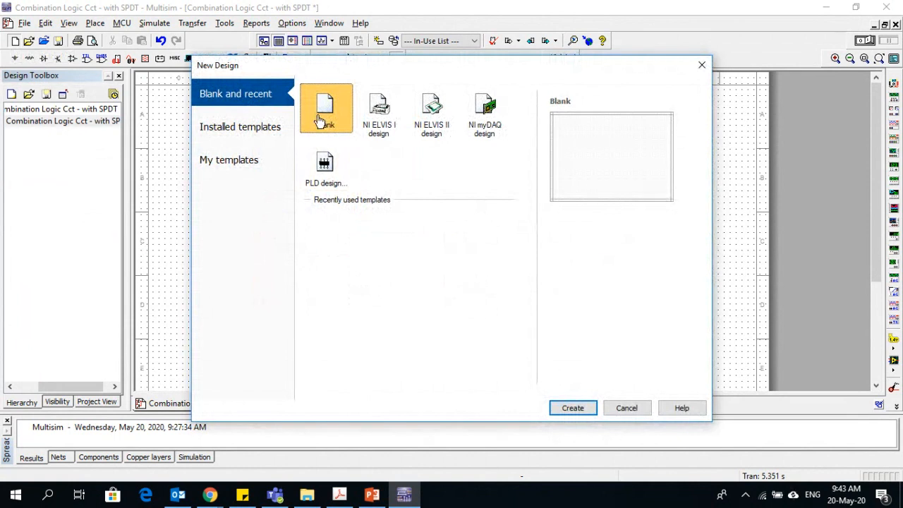
{"action": "left_click", "coordinate": [571, 409]}
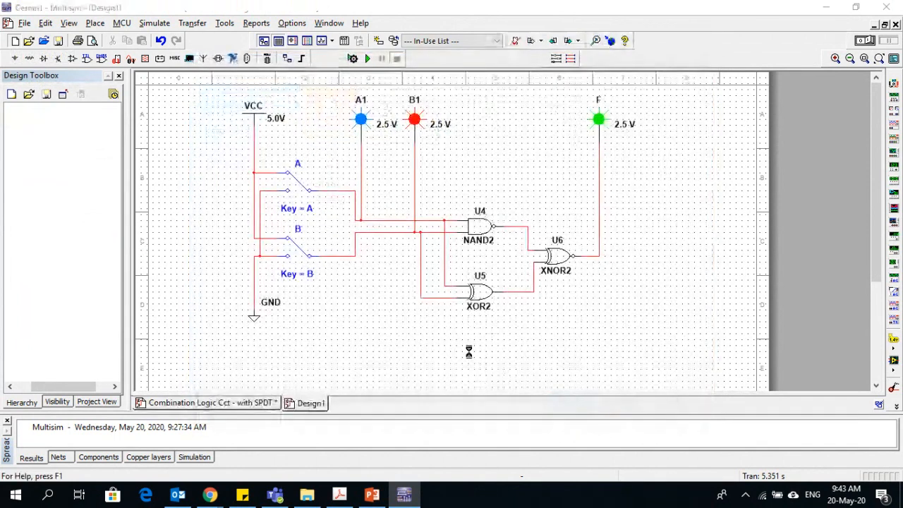
Review the SPDT combination logic circuit as the reference and return to the blank Design1 sheet
{"action": "left_click", "coordinate": [224, 401]}
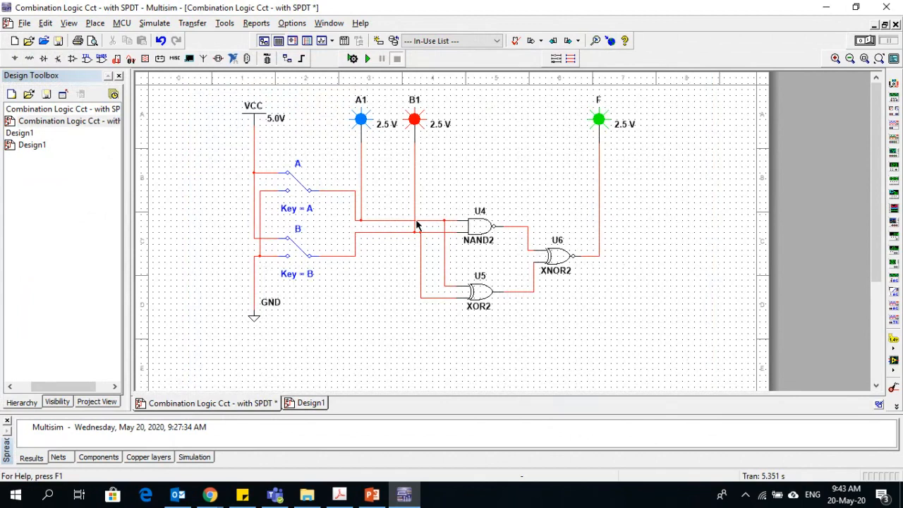
{"action": "mouse_move", "coordinate": [305, 410]}
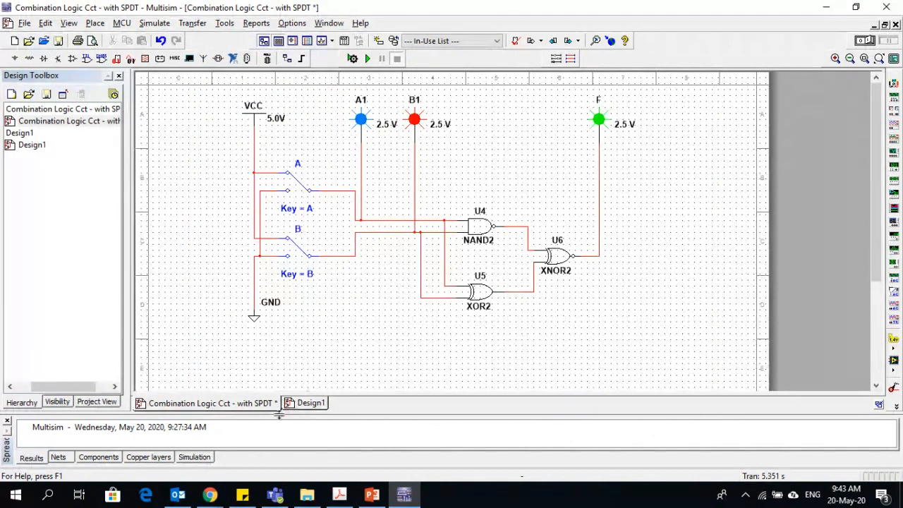
{"action": "left_click", "coordinate": [309, 404]}
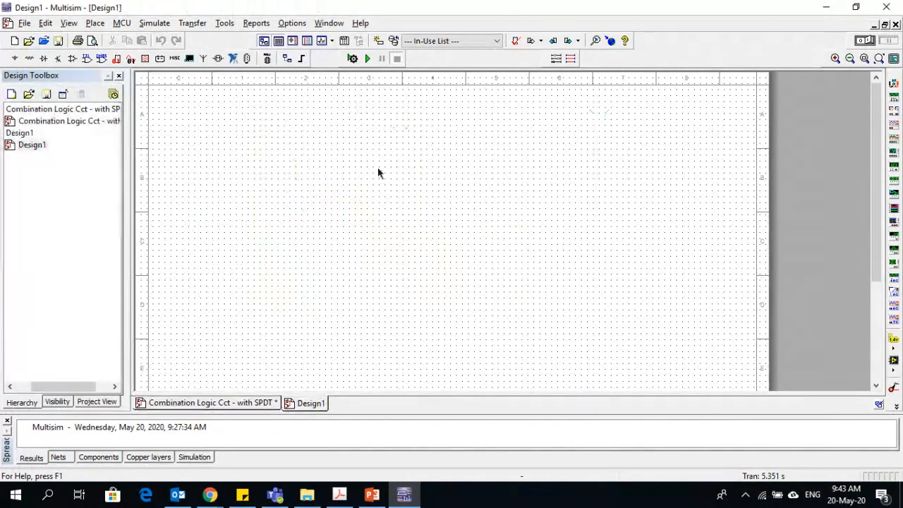
{"action": "left_click", "coordinate": [144, 27]}
{"action": "mouse_move", "coordinate": [120, 23]}
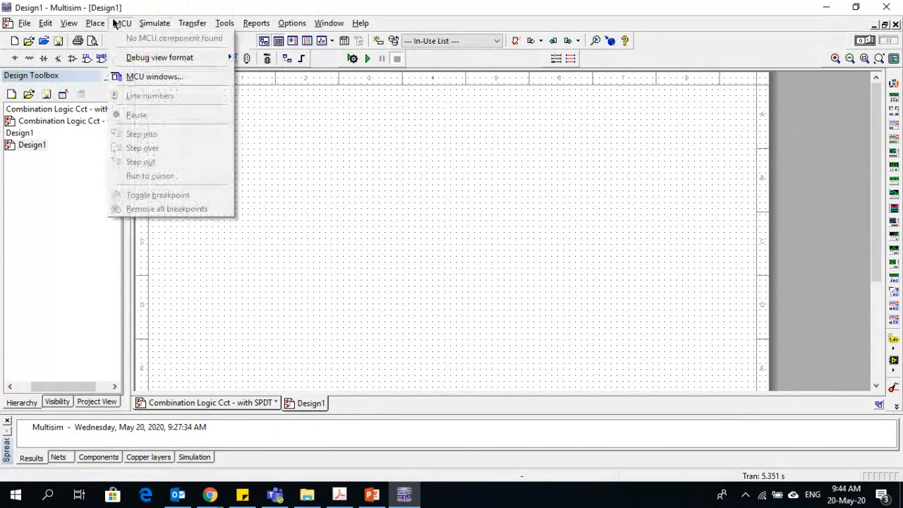
{"action": "left_click", "coordinate": [233, 402]}
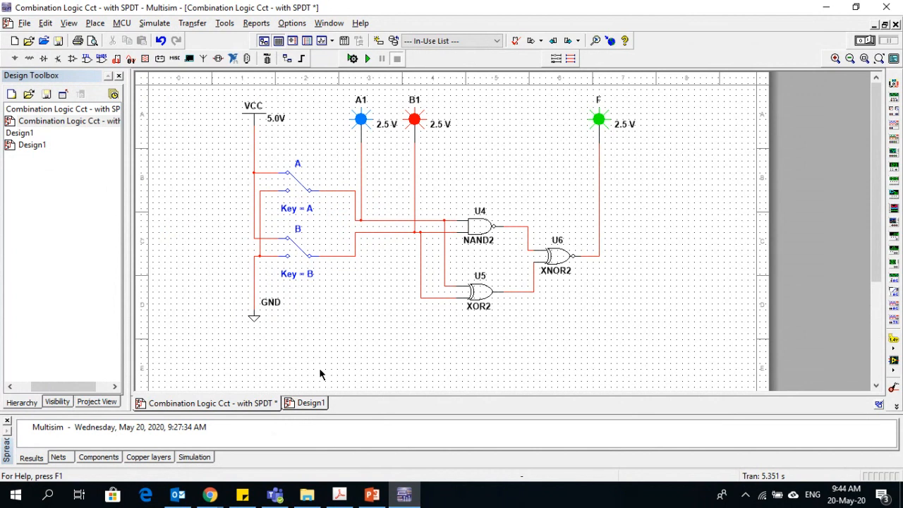
{"action": "left_click", "coordinate": [309, 406]}
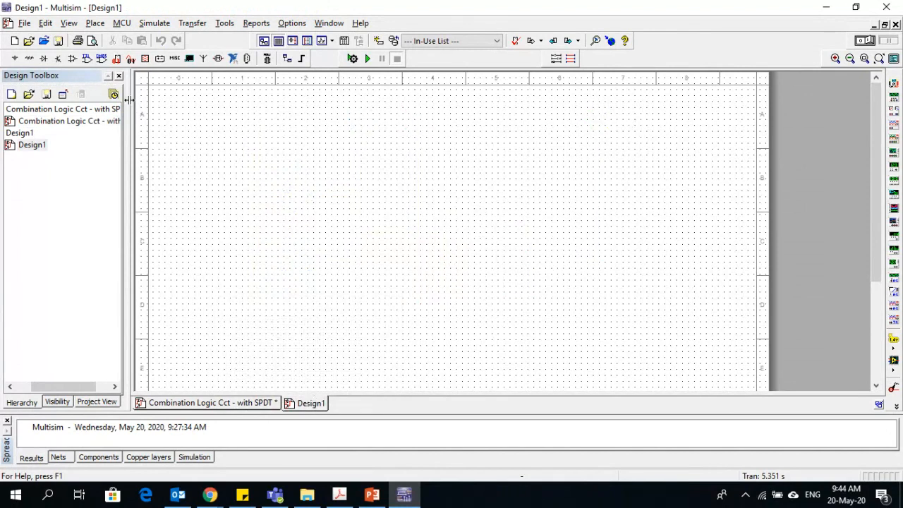
Open the component library for Design1 and list the 74STD family of the TTL group
{"action": "left_click", "coordinate": [99, 21]}
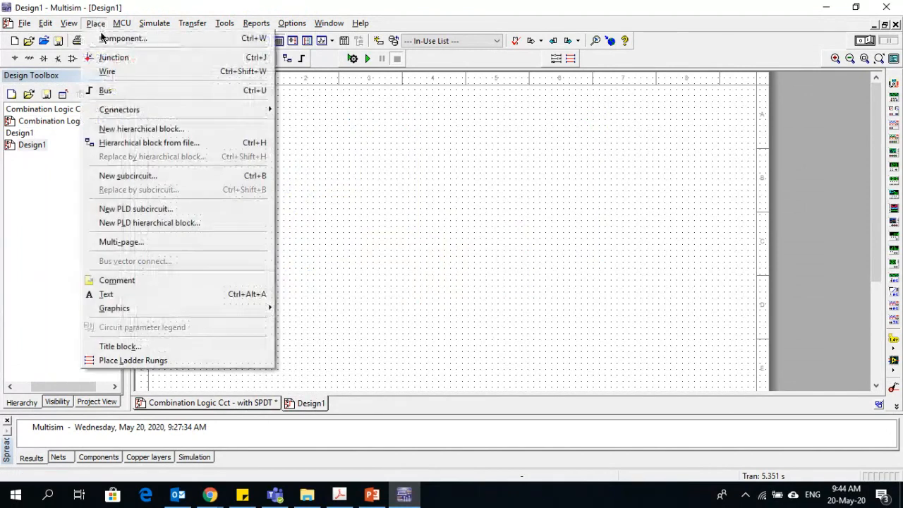
{"action": "left_click", "coordinate": [112, 38]}
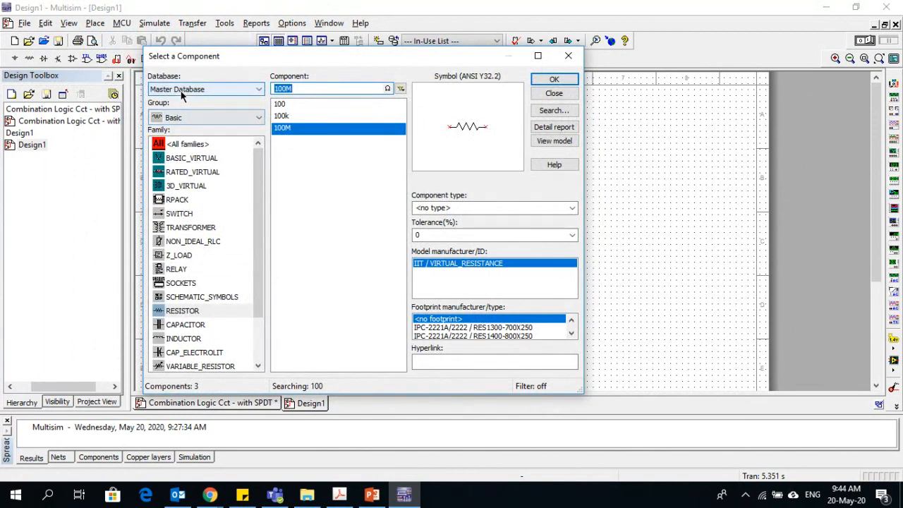
{"action": "left_click", "coordinate": [193, 120]}
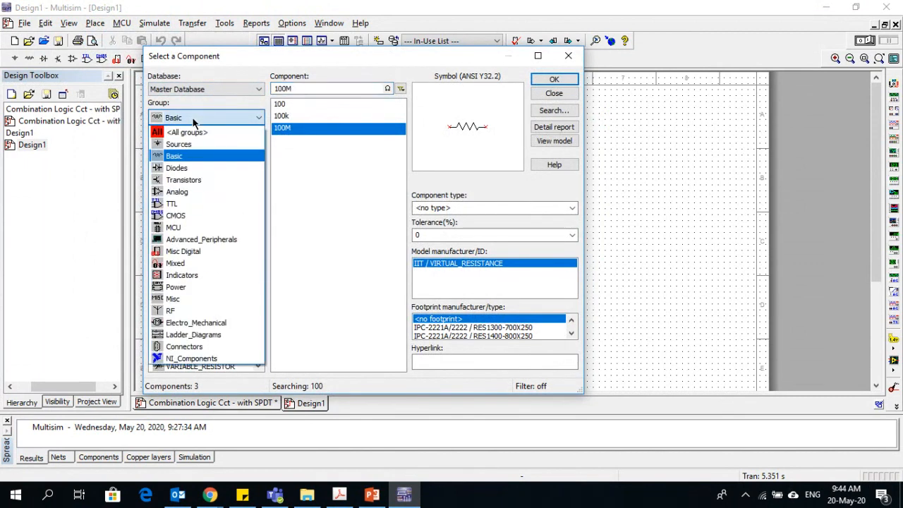
{"action": "left_click", "coordinate": [184, 205]}
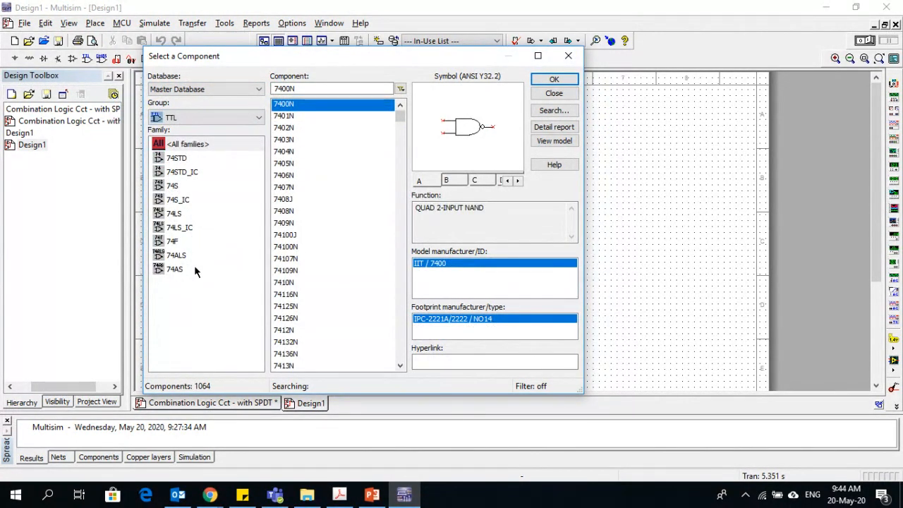
{"action": "left_click", "coordinate": [181, 163]}
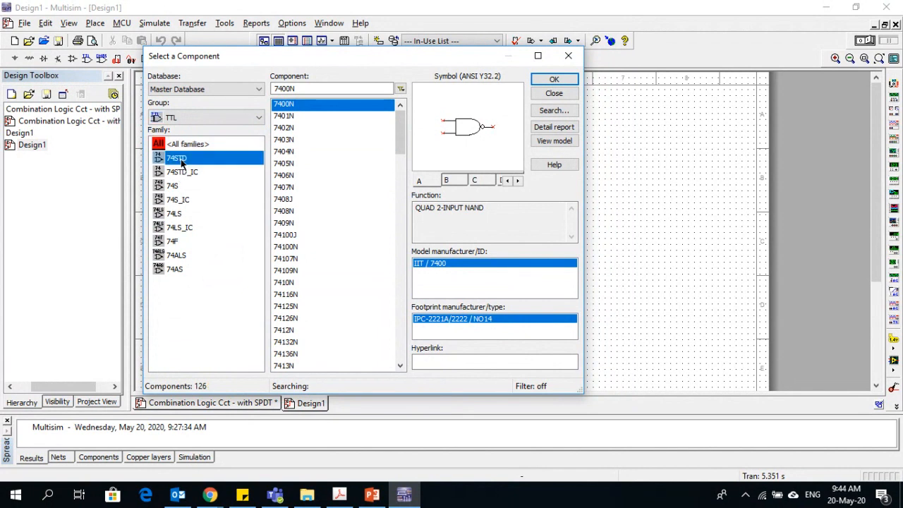
Move the component browser aside to check the reference circuit, and return to Design1
{"action": "left_click_drag", "start_coordinate": [369, 59], "coordinate": [547, 45]}
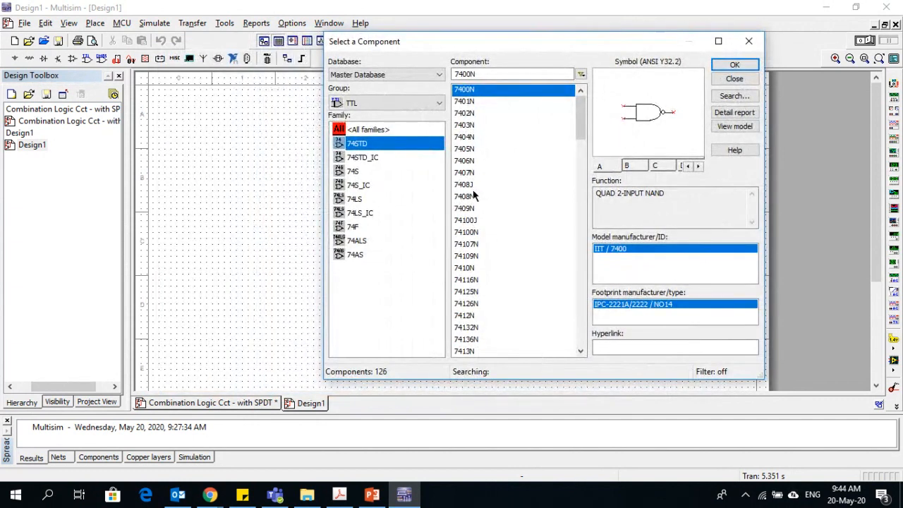
{"action": "left_click", "coordinate": [228, 406]}
{"action": "left_click_drag", "start_coordinate": [534, 50], "coordinate": [591, 52]}
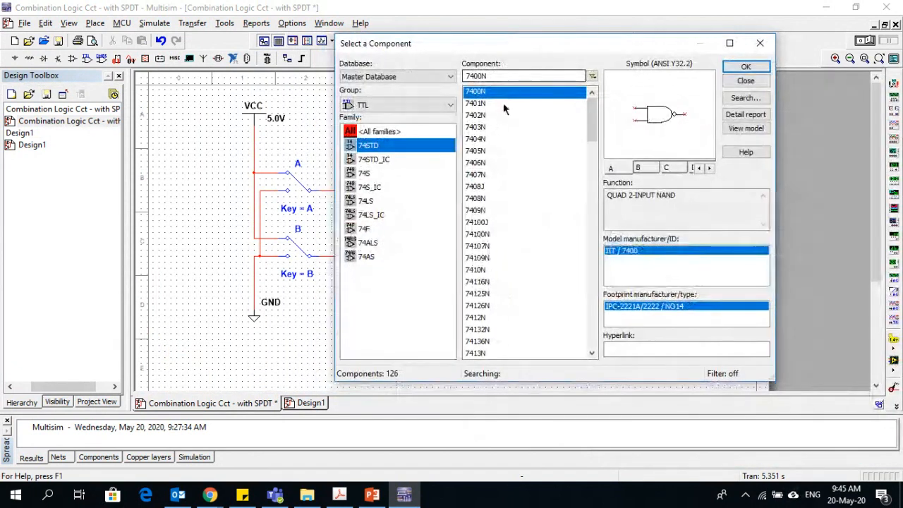
{"action": "left_click", "coordinate": [311, 403]}
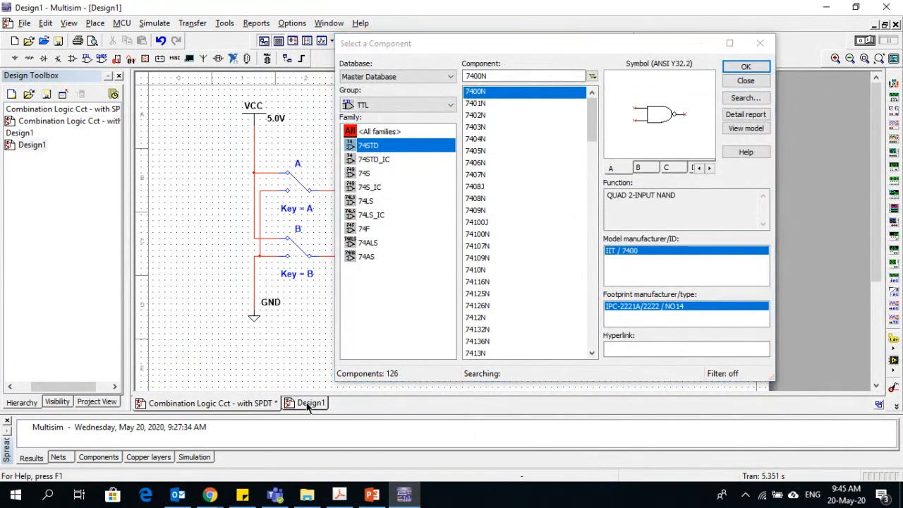
Place section A of a new 7400N two-input NAND gate in the upper middle of the Design1 sheet
{"action": "left_click", "coordinate": [742, 66]}
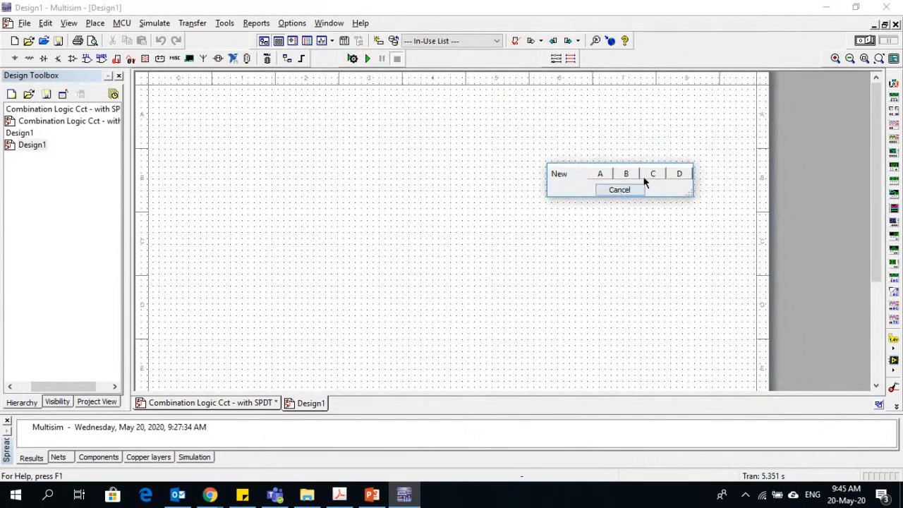
{"action": "left_click", "coordinate": [600, 174]}
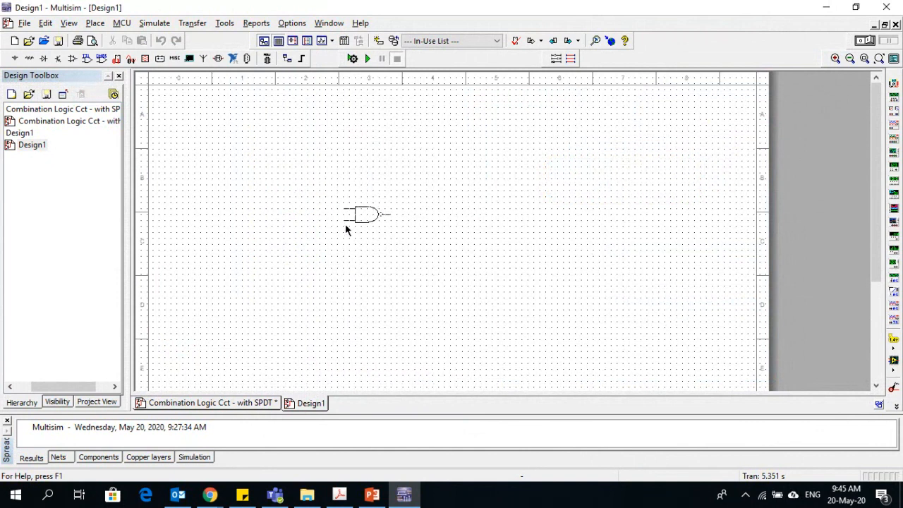
{"action": "key", "text": "Escape"}
{"action": "left_click", "coordinate": [387, 212]}
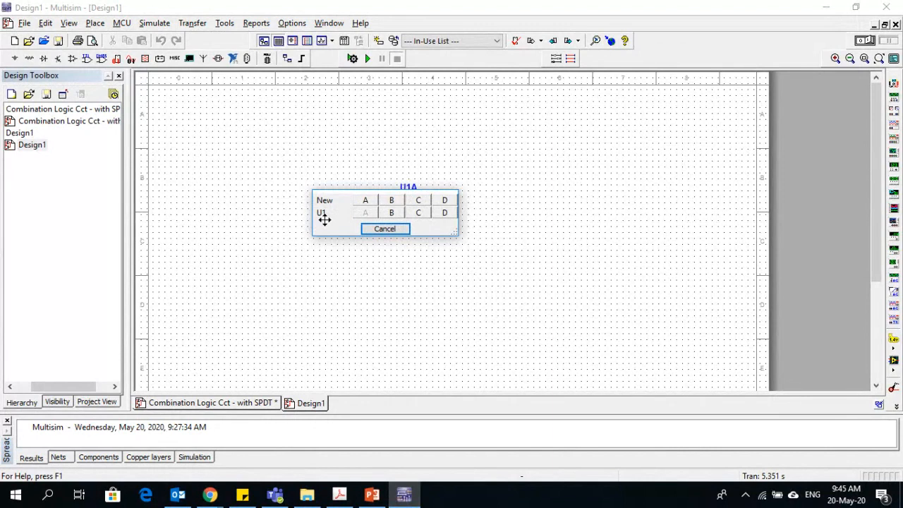
End the 7400N placement without adding more sections, close the component browser, and select the placed NAND gate
{"action": "left_click", "coordinate": [384, 230]}
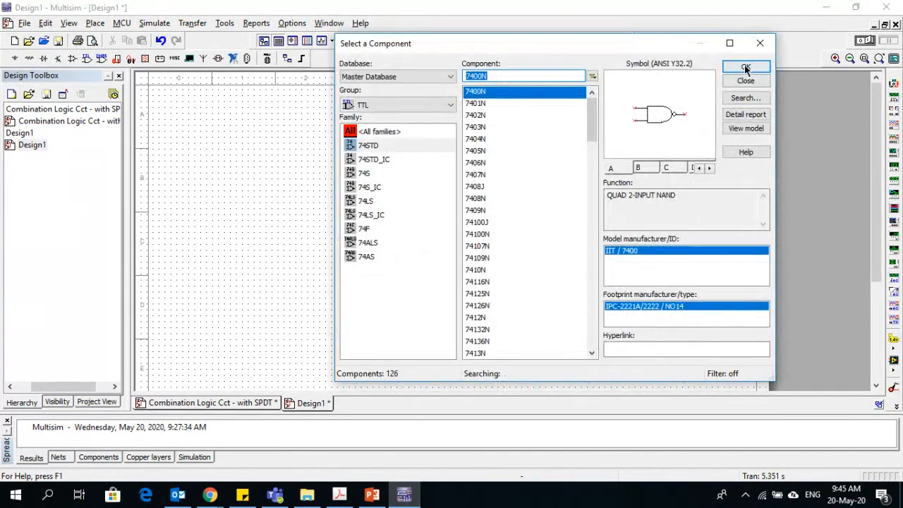
{"action": "left_click", "coordinate": [746, 81]}
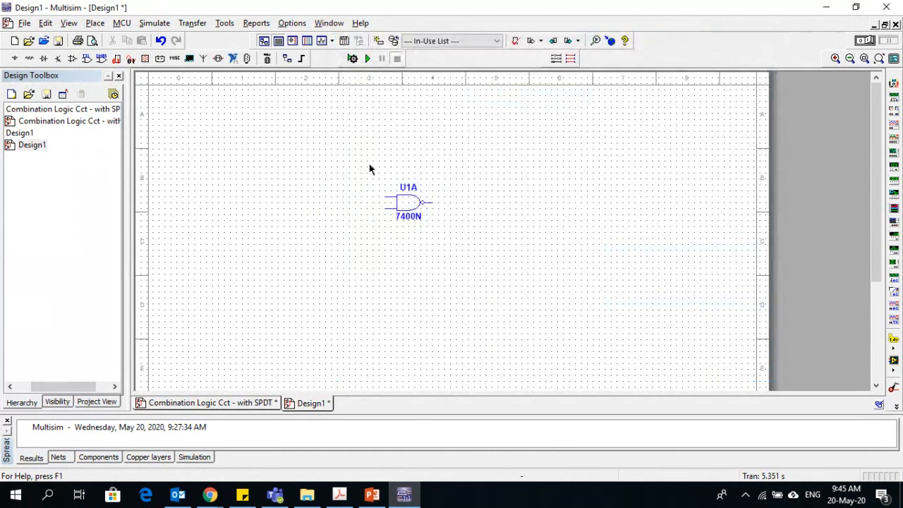
{"action": "left_click", "coordinate": [412, 225]}
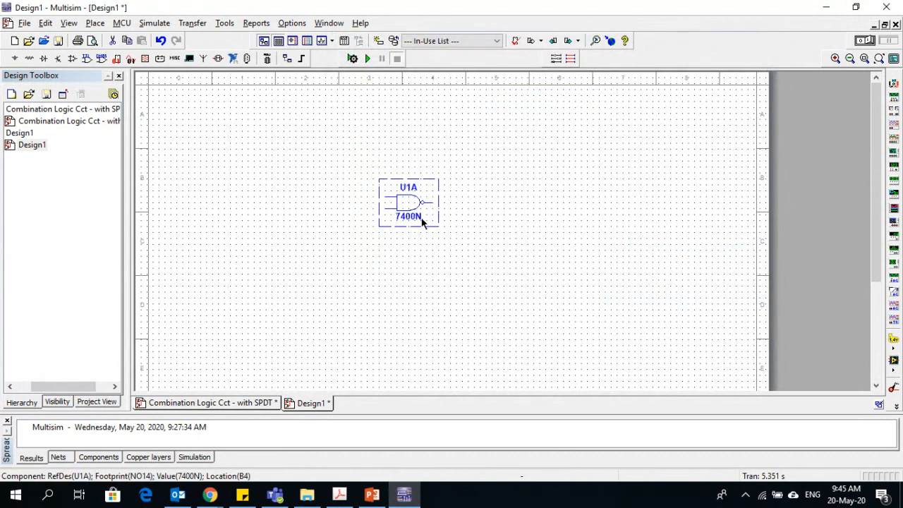
Check the SPDT combination logic circuit for the gates it uses and return to the Design1 sheet
{"action": "left_click", "coordinate": [223, 404]}
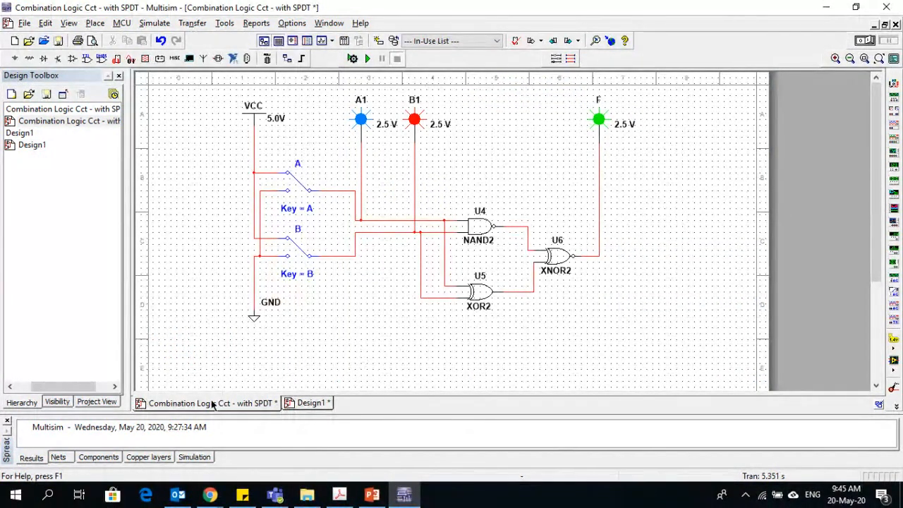
{"action": "left_click", "coordinate": [316, 403]}
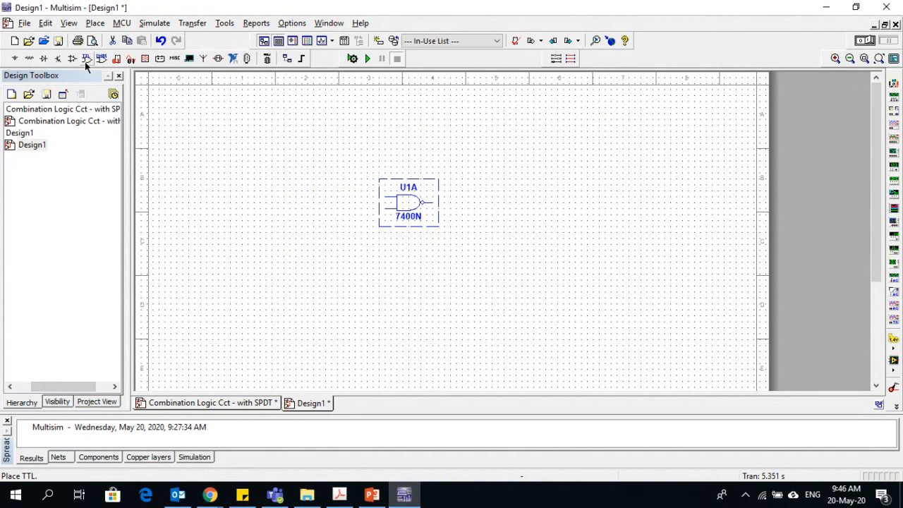
{"action": "left_click", "coordinate": [92, 24]}
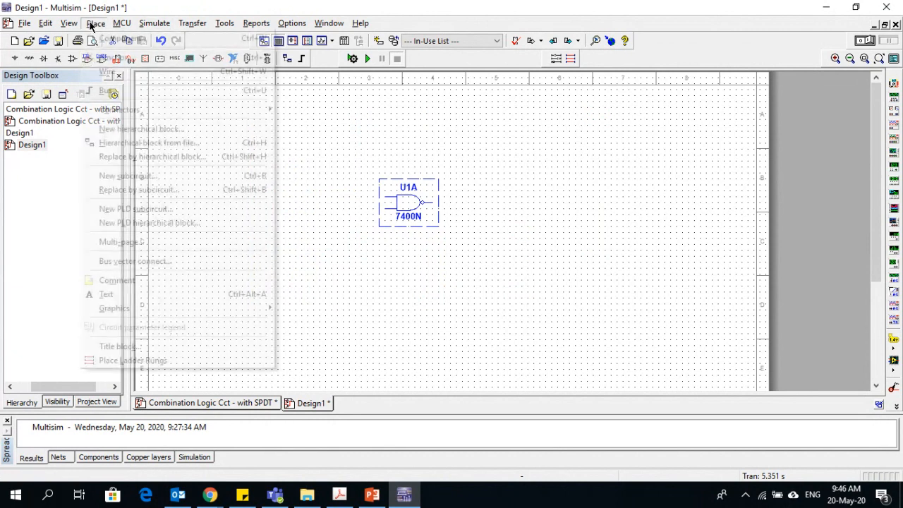
{"action": "left_click", "coordinate": [47, 176]}
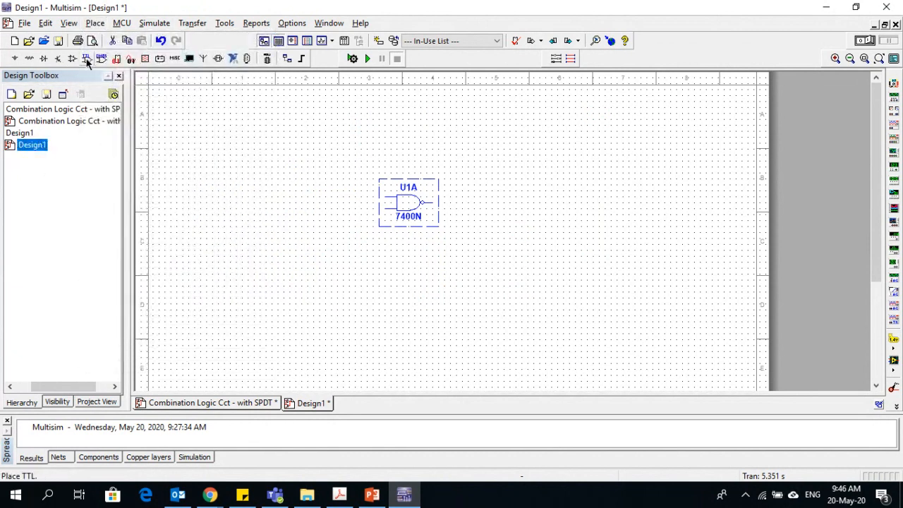
Place section A of a new 7402N two-input NOR gate to the lower right of the NAND gate
{"action": "left_click", "coordinate": [87, 59]}
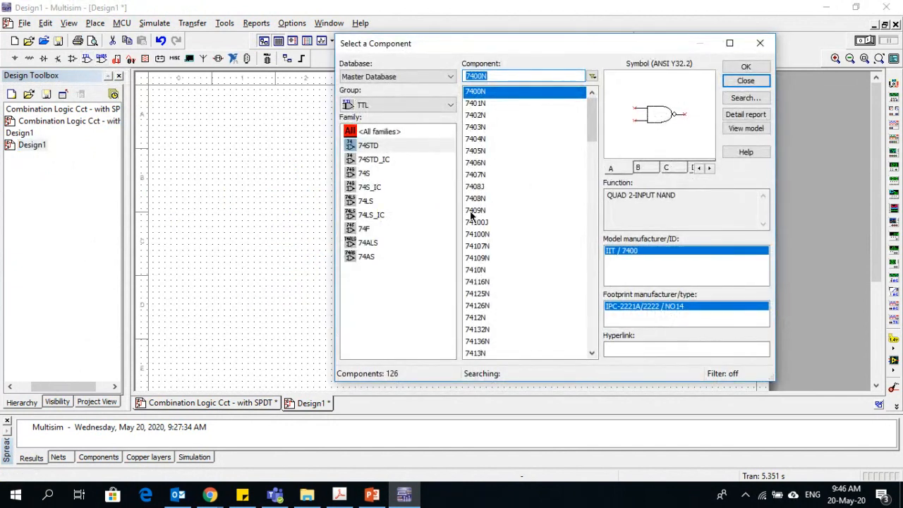
{"action": "left_click", "coordinate": [483, 130]}
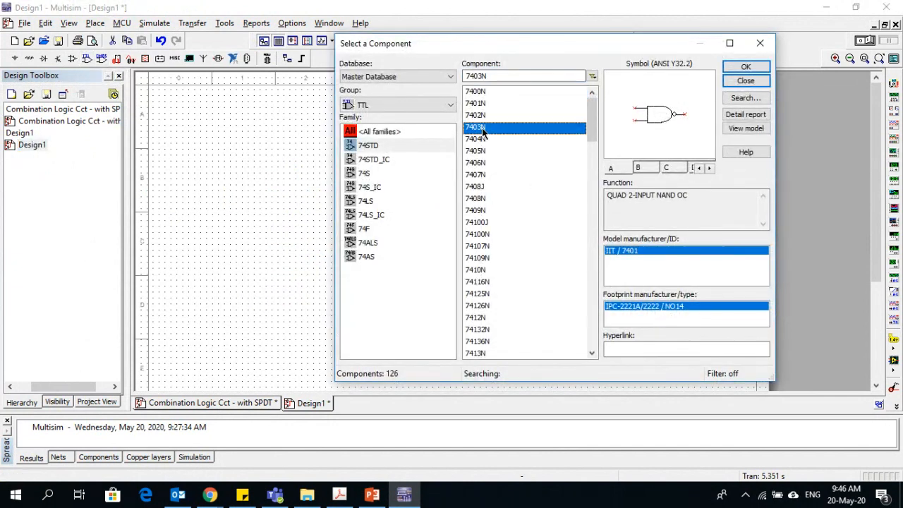
{"action": "left_click", "coordinate": [484, 116]}
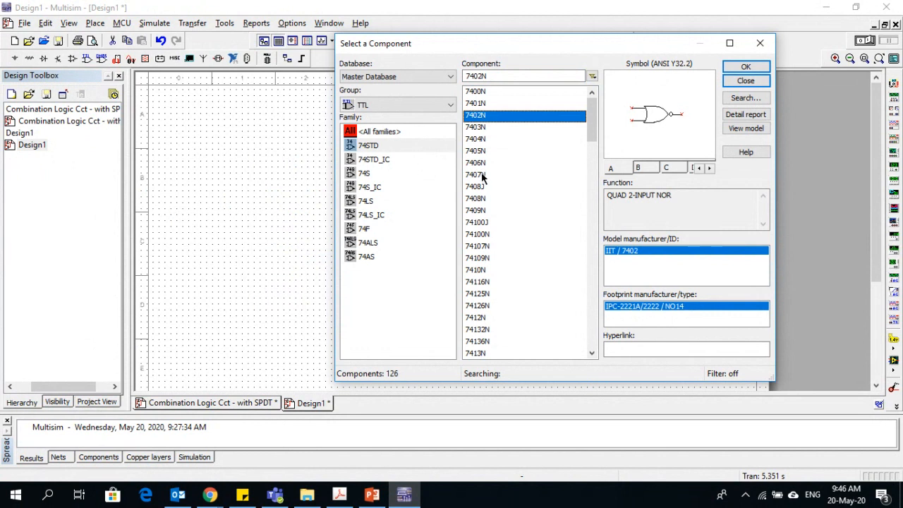
{"action": "left_click", "coordinate": [738, 70]}
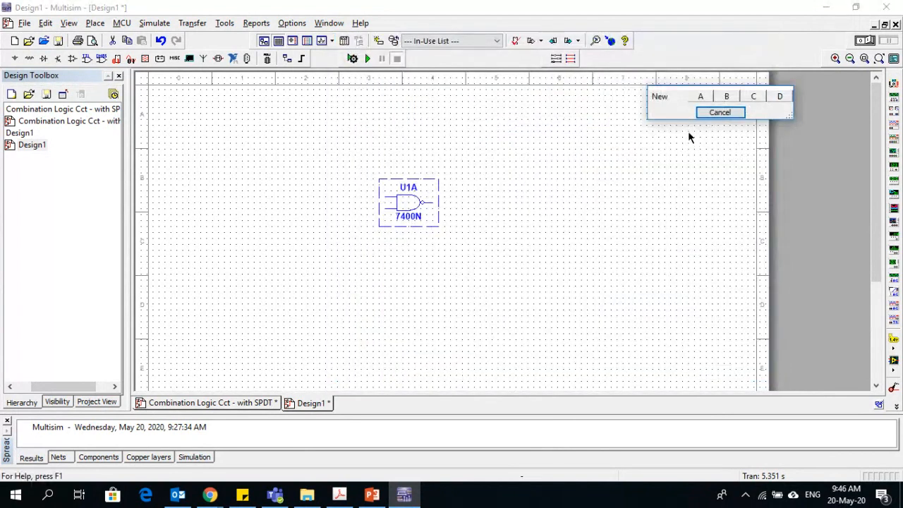
{"action": "left_click", "coordinate": [701, 96]}
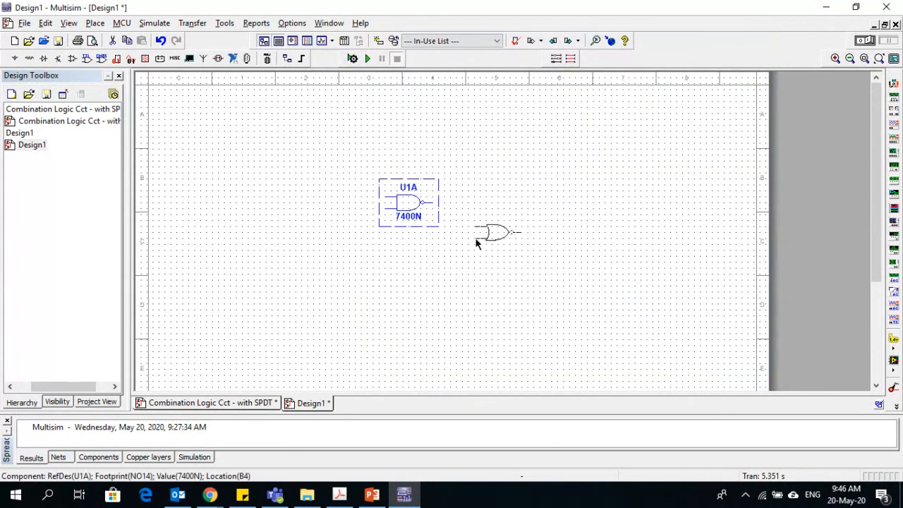
{"action": "left_click", "coordinate": [476, 242]}
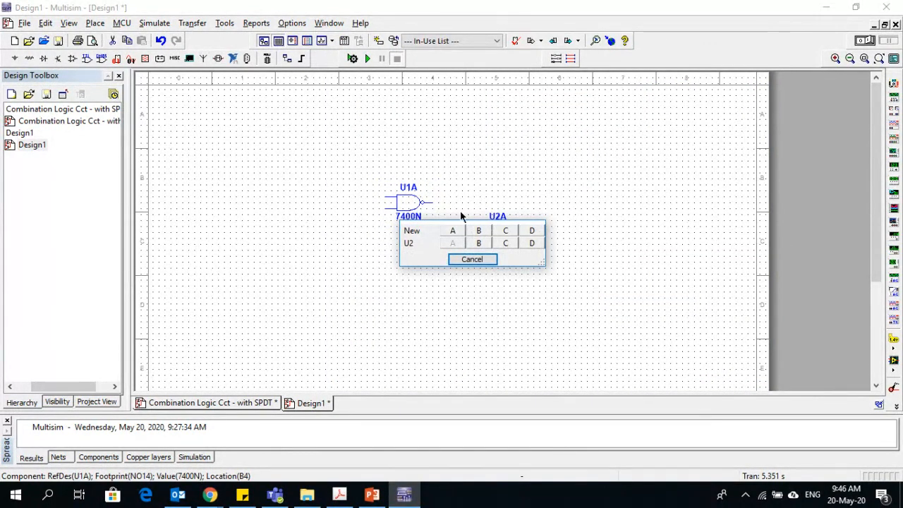
{"action": "left_click", "coordinate": [472, 259]}
{"action": "left_click", "coordinate": [745, 80]}
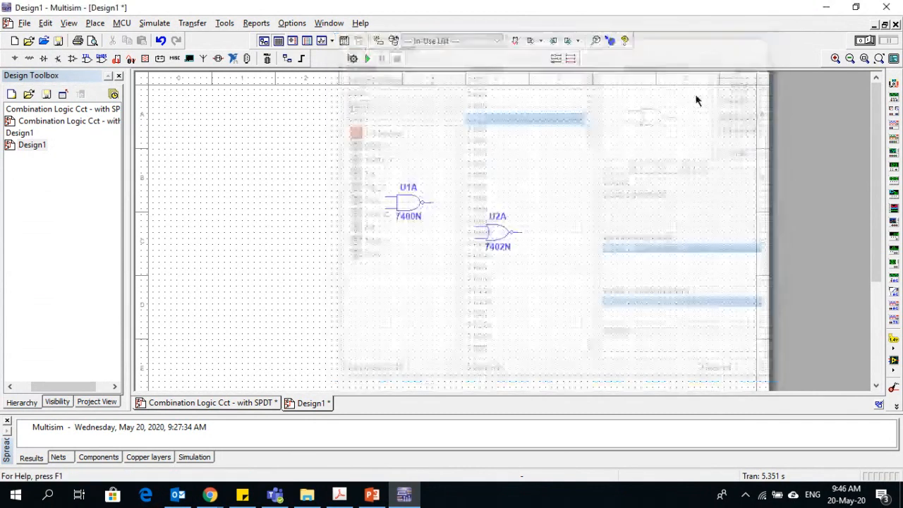
Place section A of a new 7406N inverter to the left of the NAND gate
{"action": "left_click", "coordinate": [96, 23]}
{"action": "left_click", "coordinate": [116, 38]}
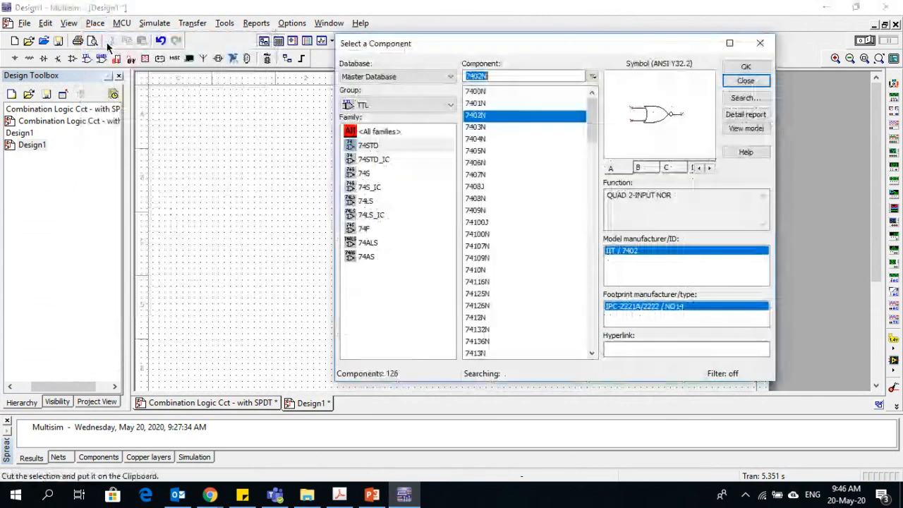
{"action": "left_click", "coordinate": [483, 177]}
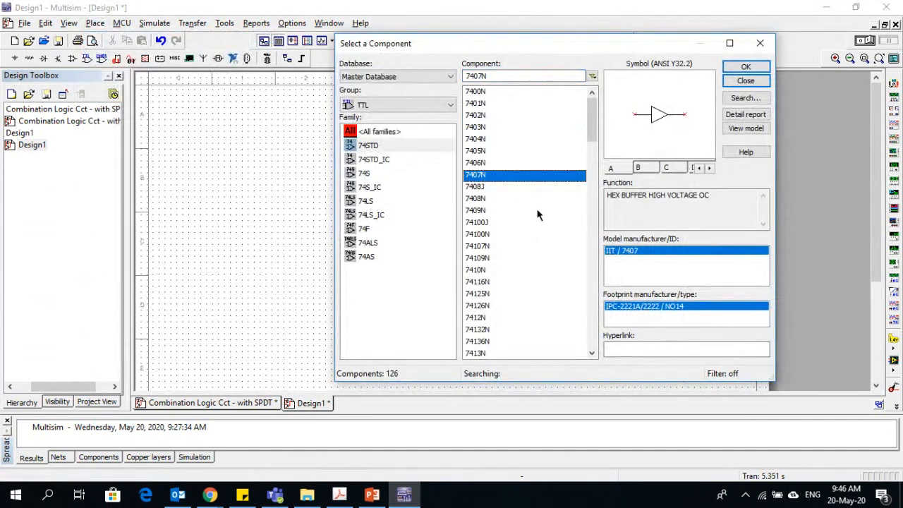
{"action": "left_click", "coordinate": [485, 163]}
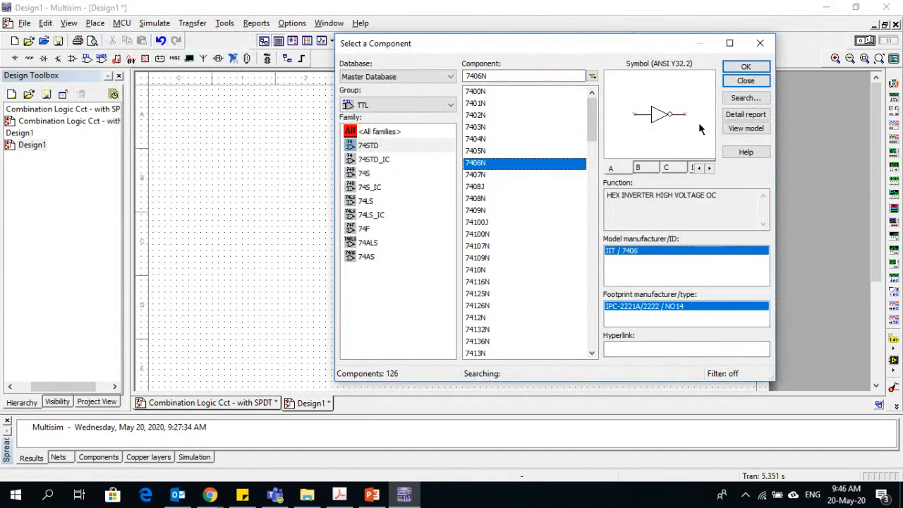
{"action": "left_click", "coordinate": [745, 69]}
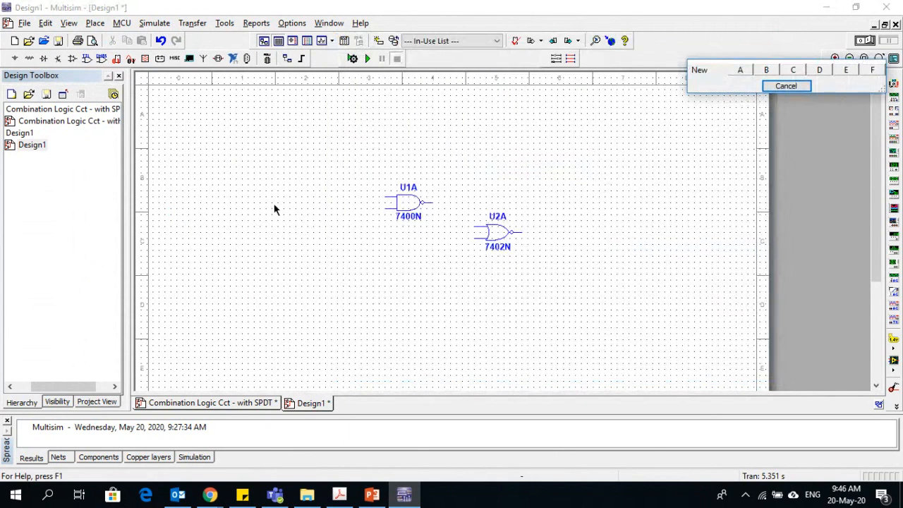
{"action": "left_click", "coordinate": [736, 70]}
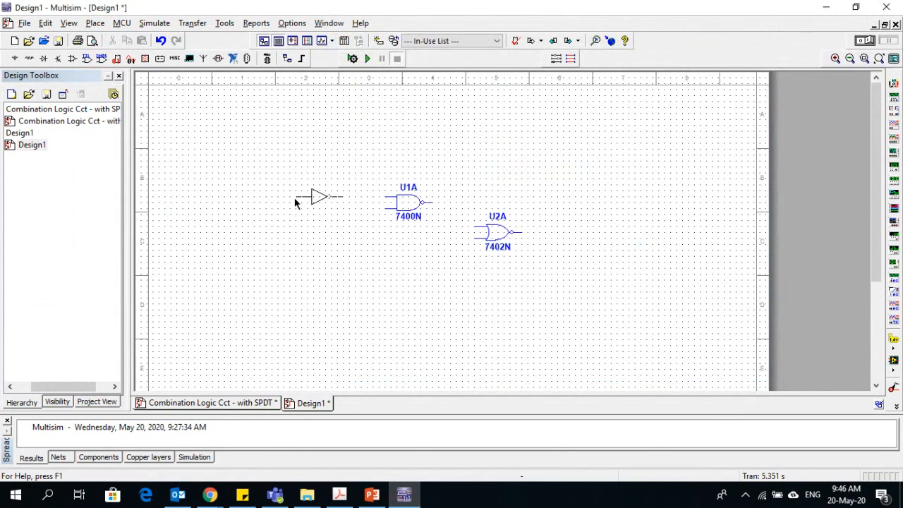
{"action": "left_click", "coordinate": [295, 204]}
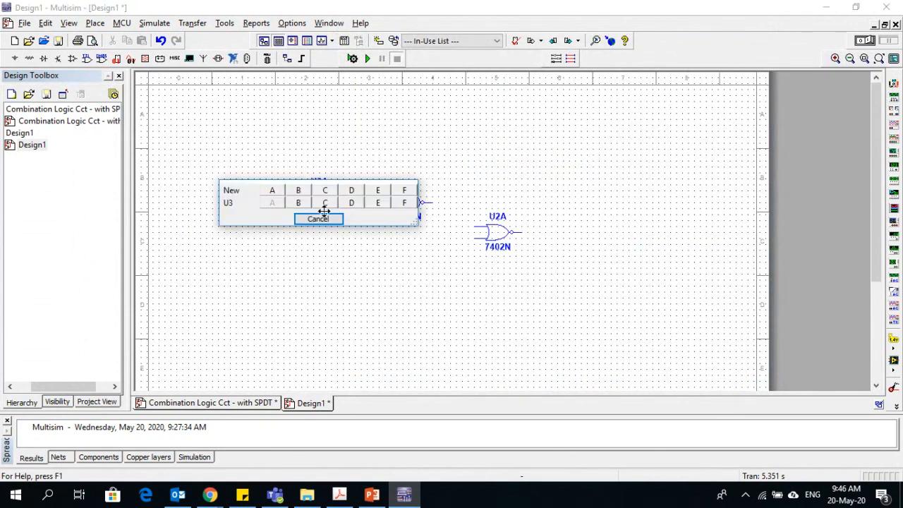
{"action": "left_click", "coordinate": [319, 219]}
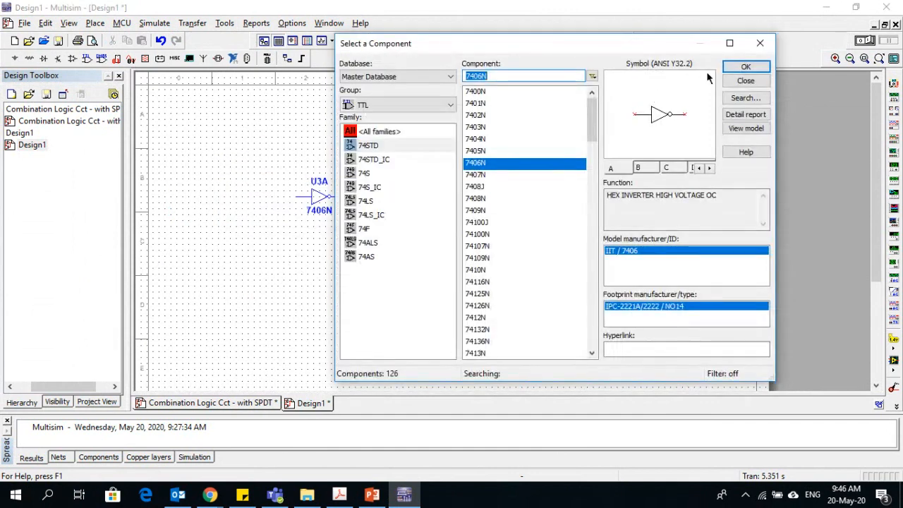
{"action": "left_click", "coordinate": [746, 81]}
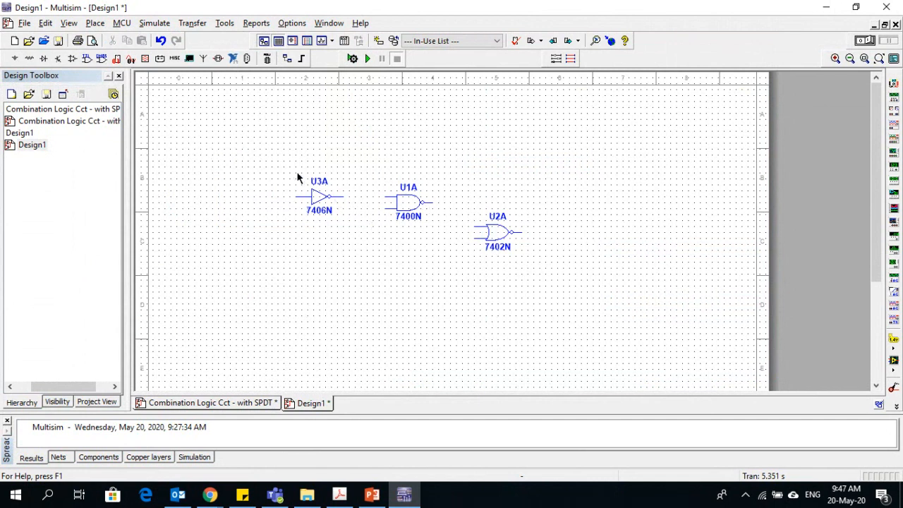
{"action": "left_click_drag", "start_coordinate": [291, 165], "coordinate": [358, 238]}
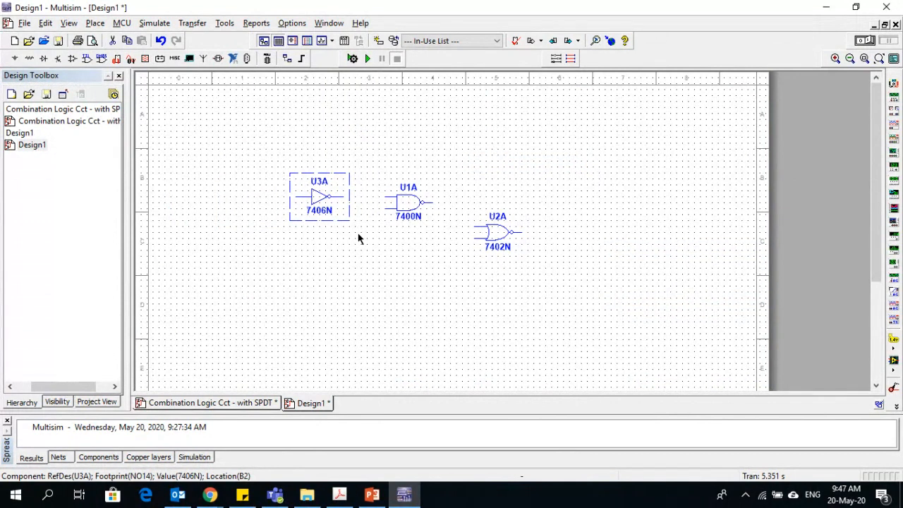
{"action": "left_click", "coordinate": [356, 248]}
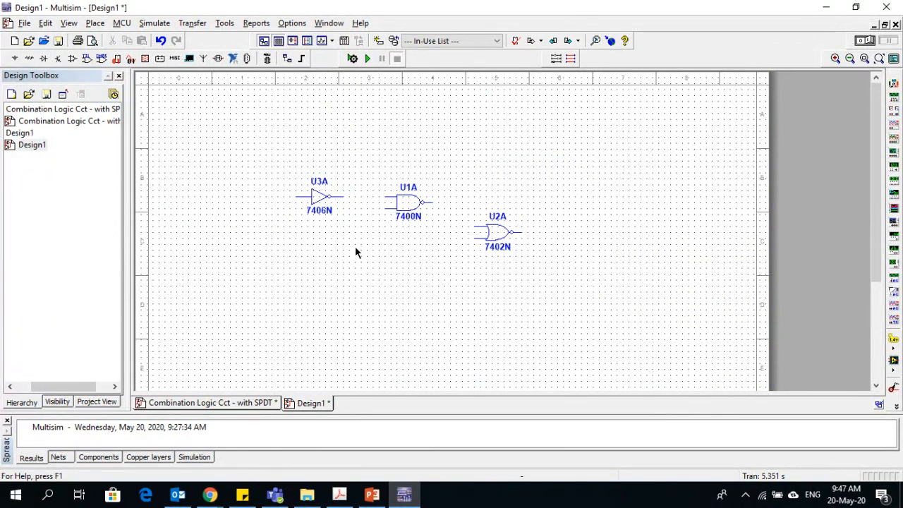
Place section A of a new 7409N two-input AND gate directly below the NAND gate
{"action": "left_click", "coordinate": [86, 58]}
{"action": "left_click", "coordinate": [496, 210]}
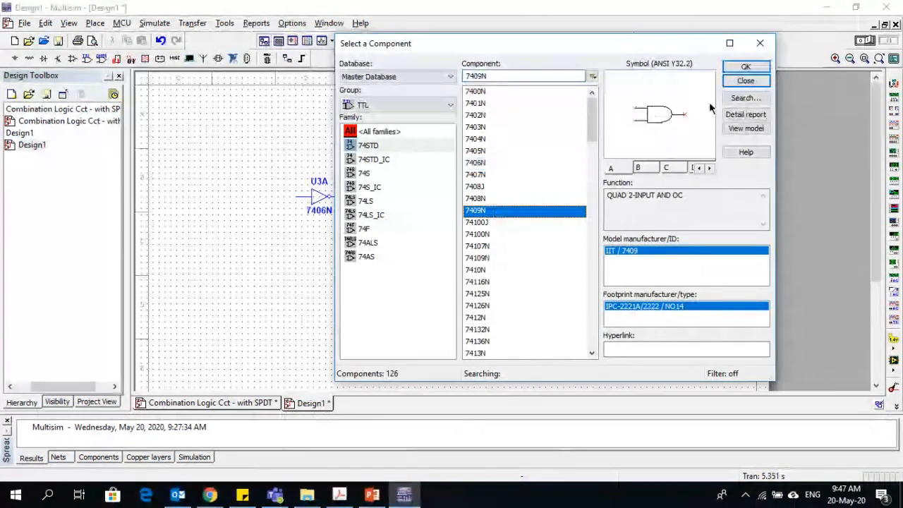
{"action": "left_click", "coordinate": [746, 66]}
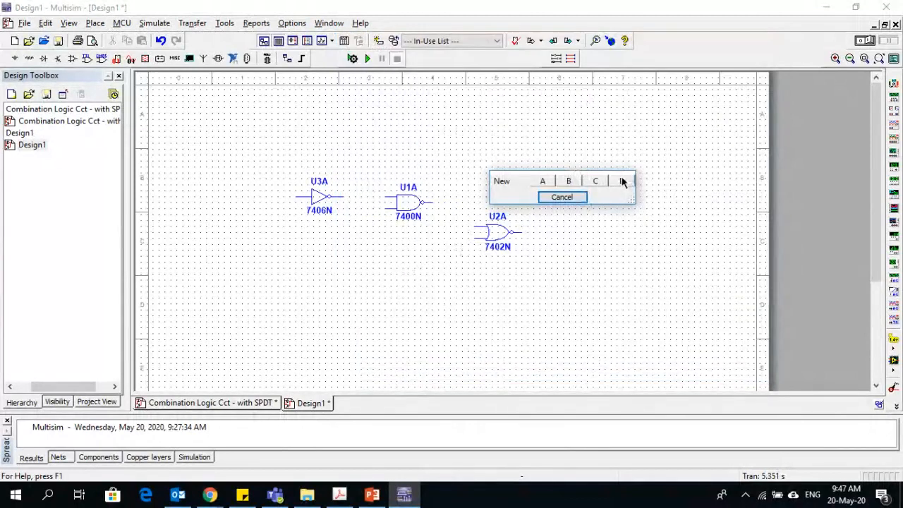
{"action": "left_click", "coordinate": [542, 180]}
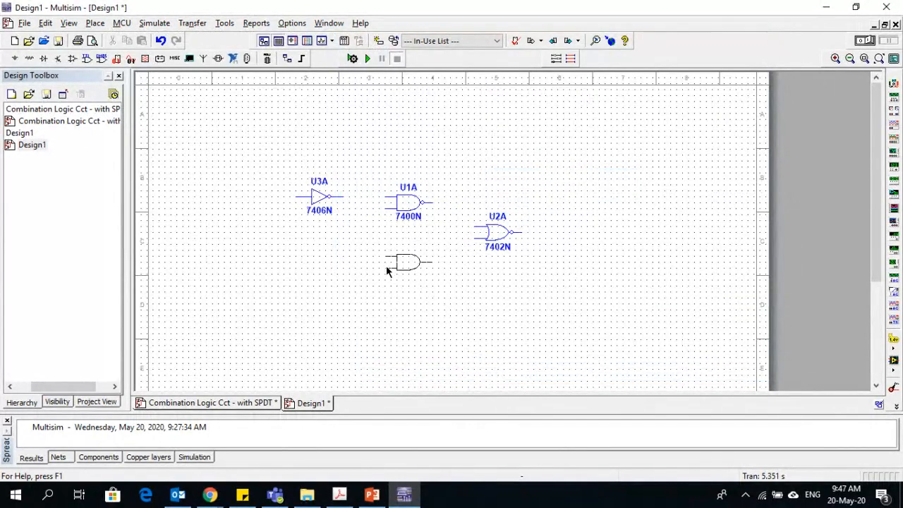
{"action": "left_click", "coordinate": [387, 266]}
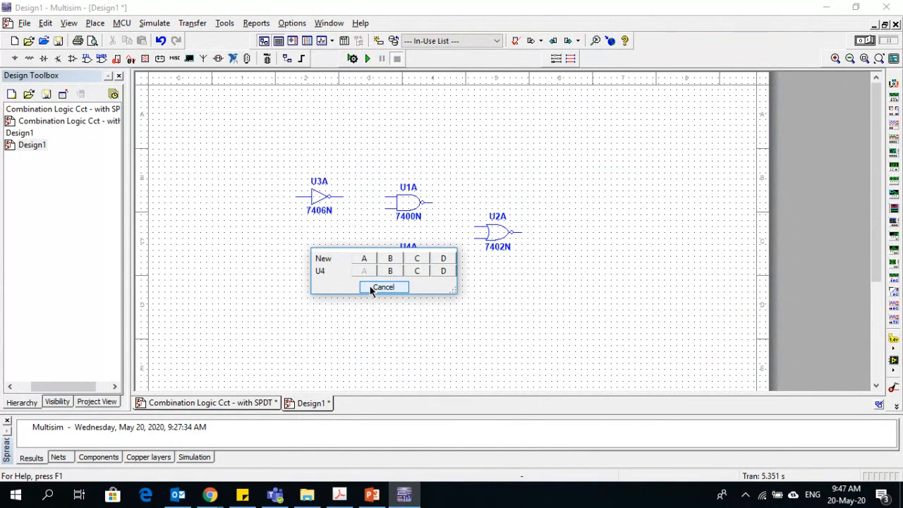
{"action": "left_click", "coordinate": [374, 287]}
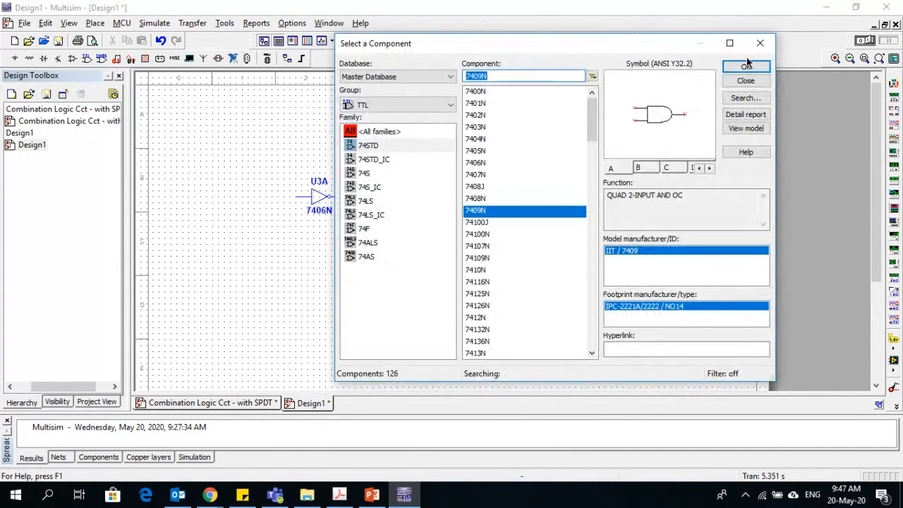
{"action": "left_click", "coordinate": [749, 79]}
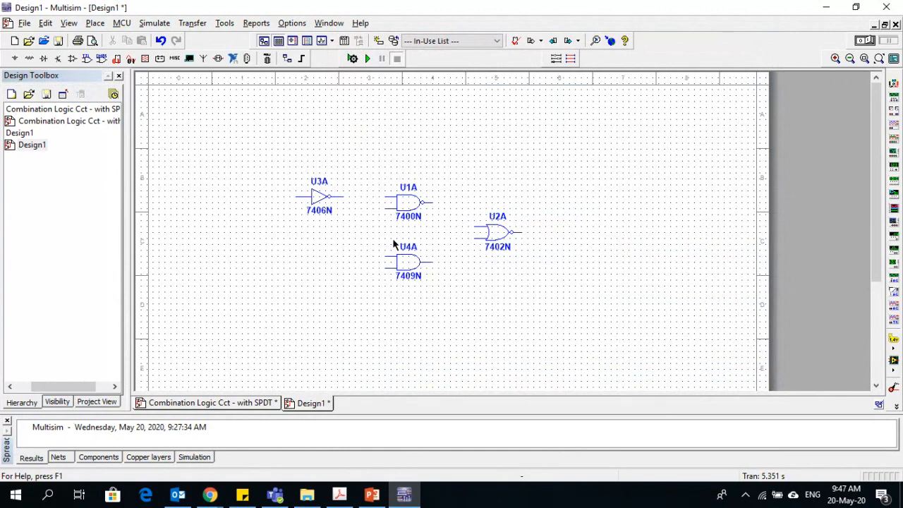
{"action": "left_click_drag", "start_coordinate": [282, 155], "coordinate": [558, 312]}
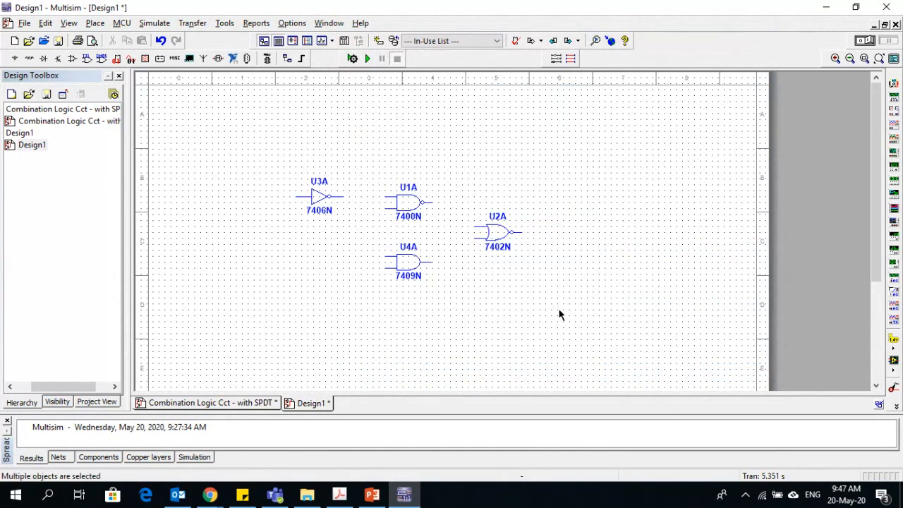
{"action": "left_click", "coordinate": [475, 323]}
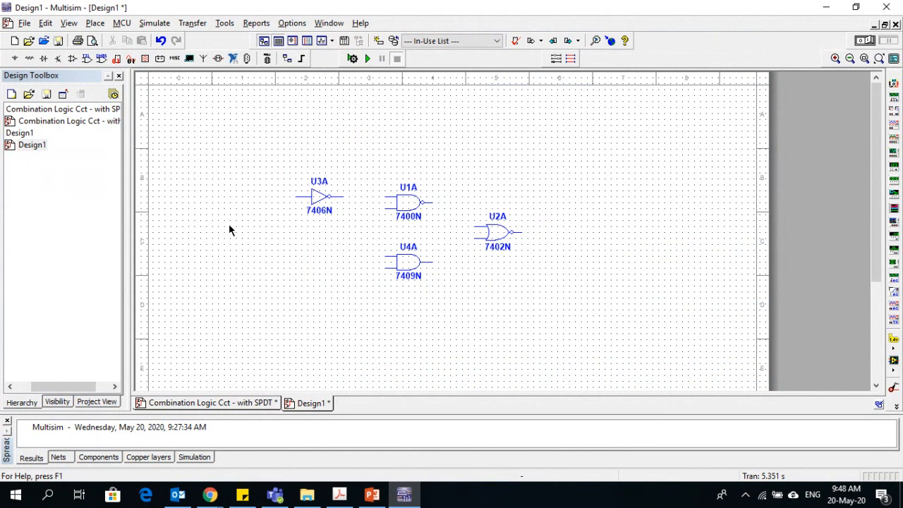
Place an SPDT switch from the Basic group's SWITCH family to the left of the 7406N inverter
{"action": "left_click", "coordinate": [94, 22]}
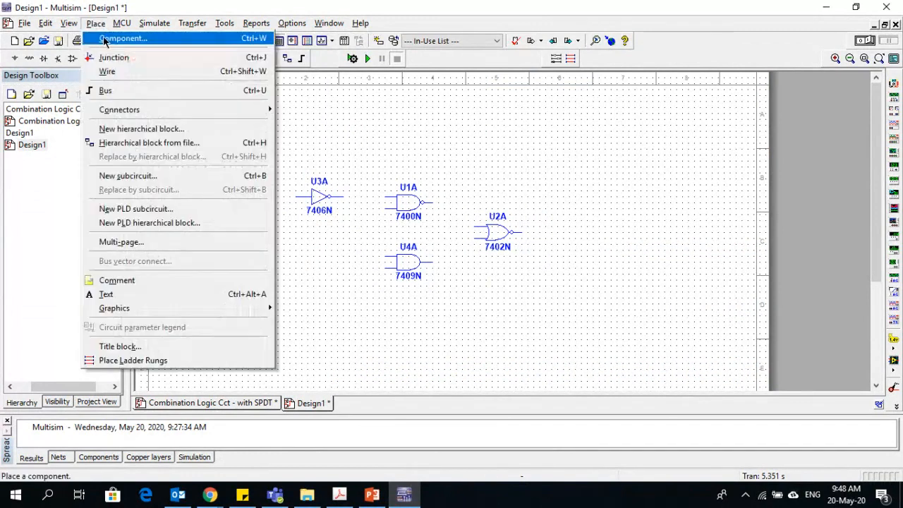
{"action": "left_click", "coordinate": [106, 36]}
{"action": "left_click", "coordinate": [371, 106]}
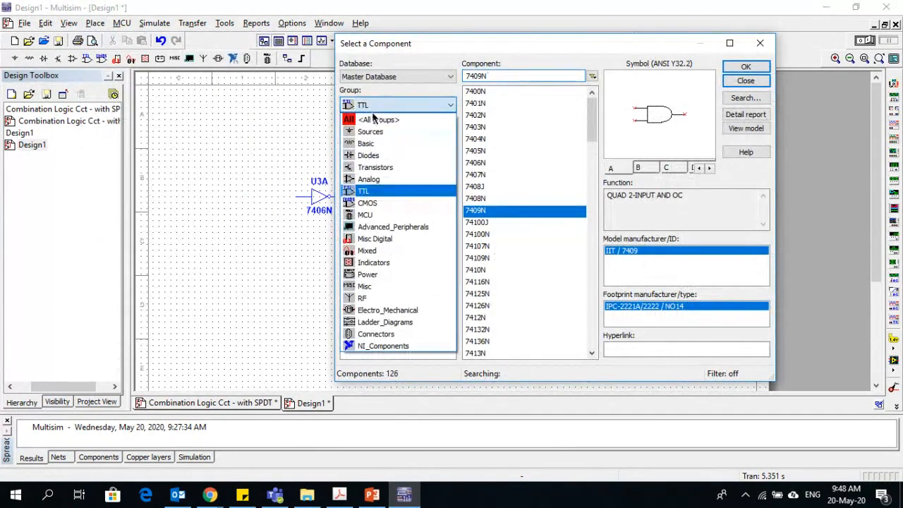
{"action": "left_click", "coordinate": [374, 144]}
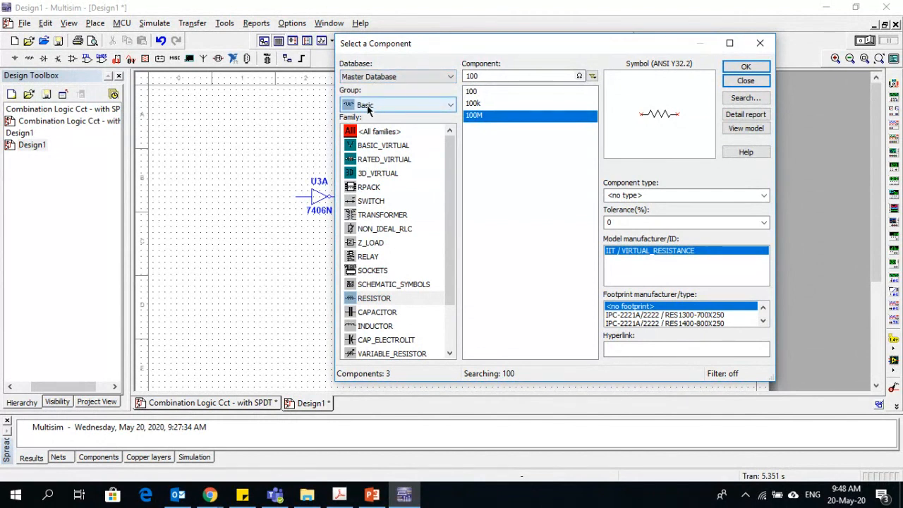
{"action": "left_click", "coordinate": [372, 202]}
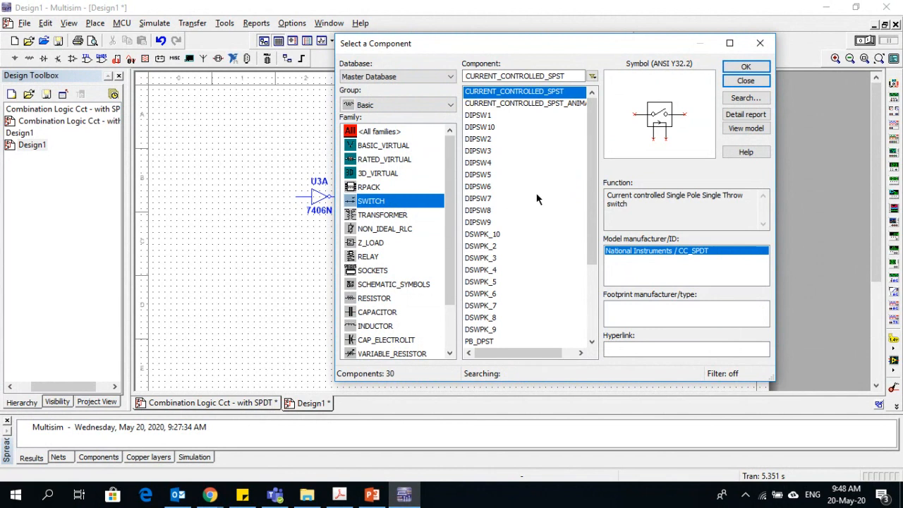
{"action": "scroll", "coordinate": [536, 199], "scroll_direction": "down", "scroll_amount": 3}
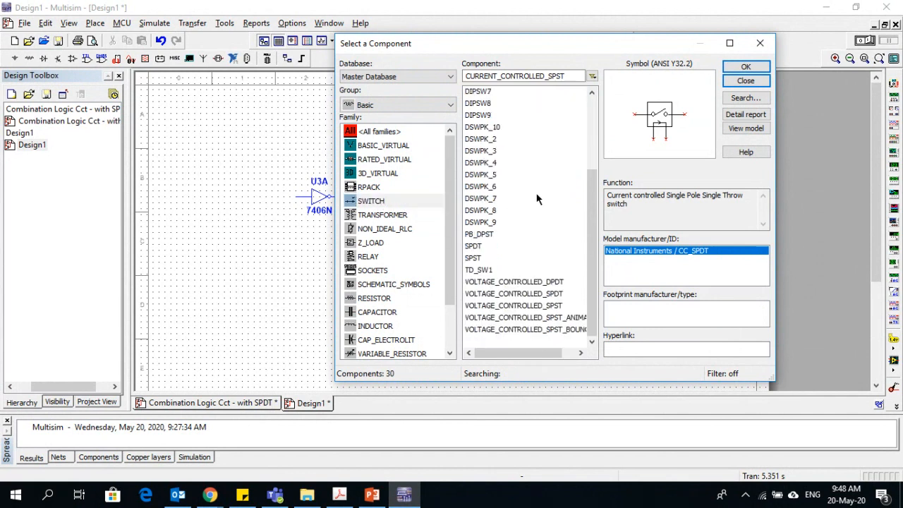
{"action": "left_click", "coordinate": [476, 246]}
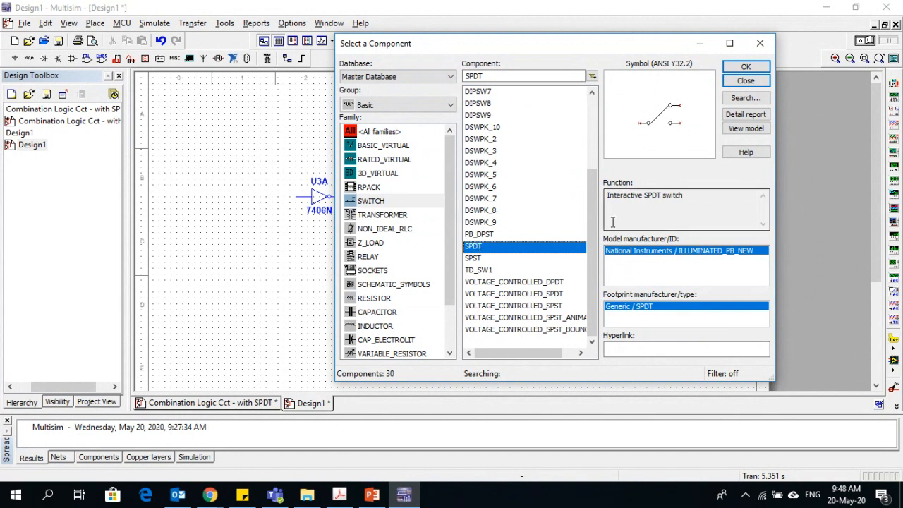
{"action": "left_click_drag", "start_coordinate": [685, 196], "coordinate": [600, 197]}
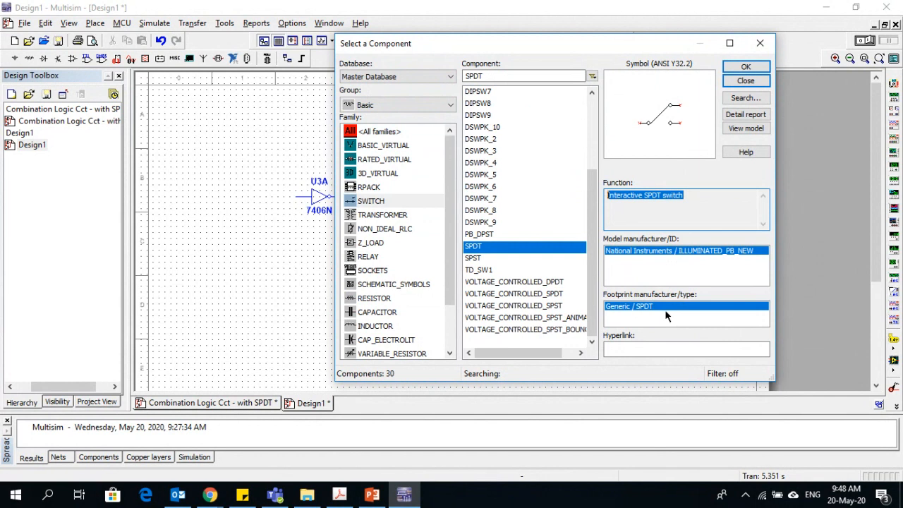
{"action": "left_click", "coordinate": [734, 69]}
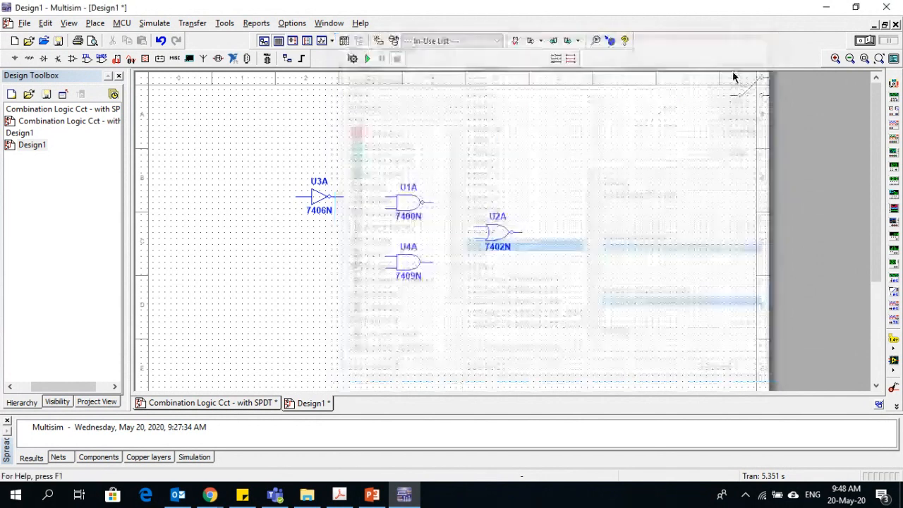
{"action": "left_click", "coordinate": [209, 195]}
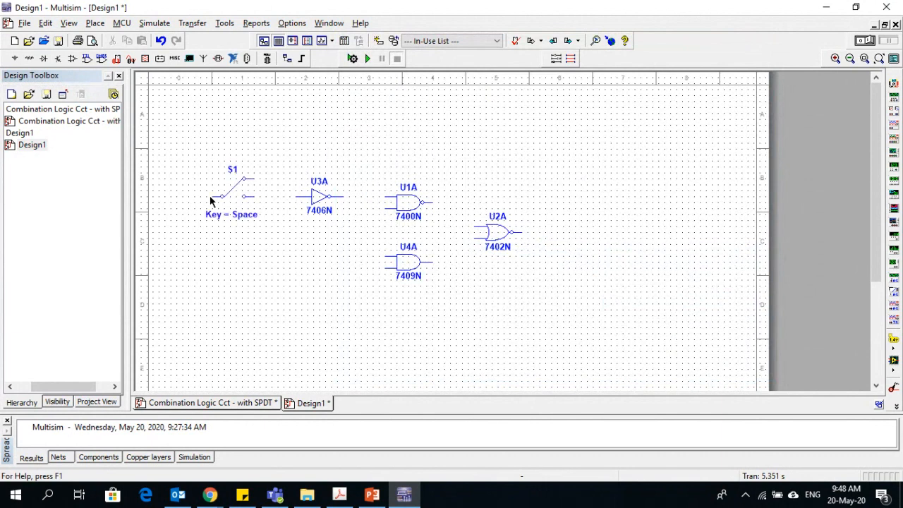
{"action": "left_click", "coordinate": [742, 83]}
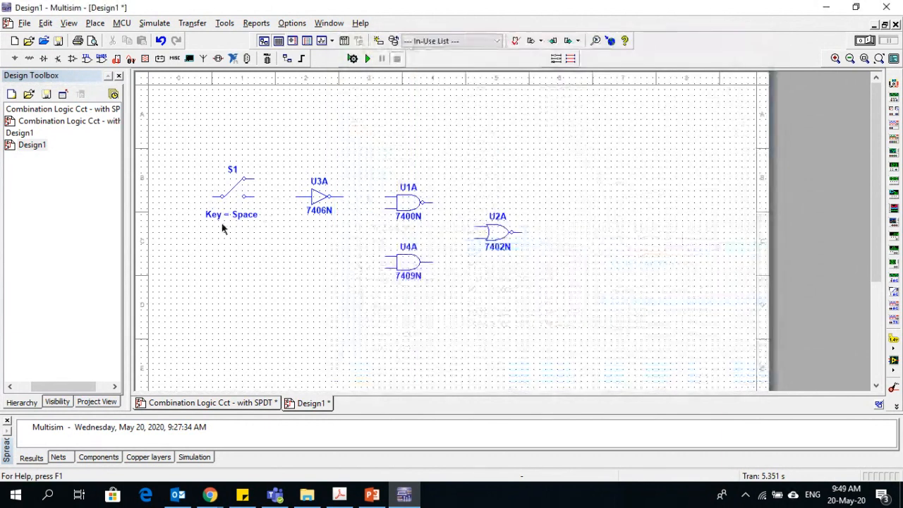
Flip the SPDT switch horizontally so its single common terminal faces the inverter
{"action": "left_click_drag", "start_coordinate": [203, 162], "coordinate": [277, 241]}
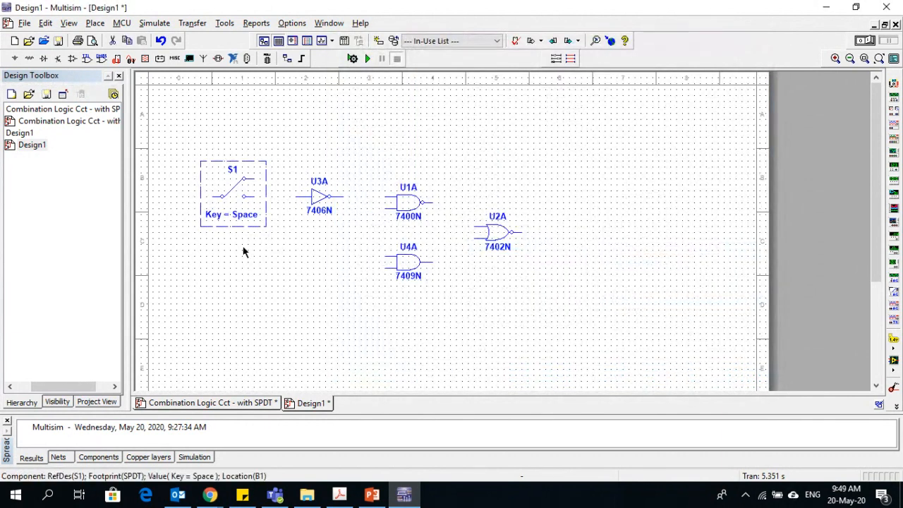
{"action": "right_click", "coordinate": [242, 198]}
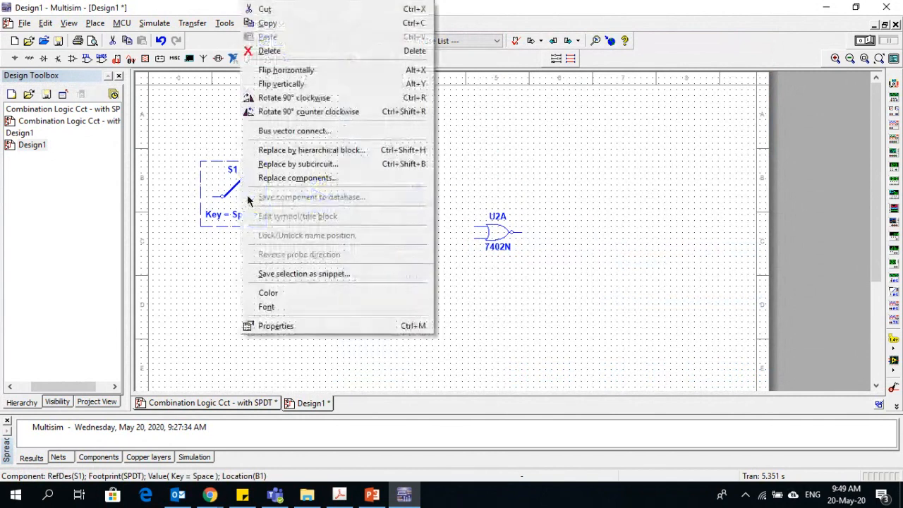
{"action": "left_click", "coordinate": [288, 71]}
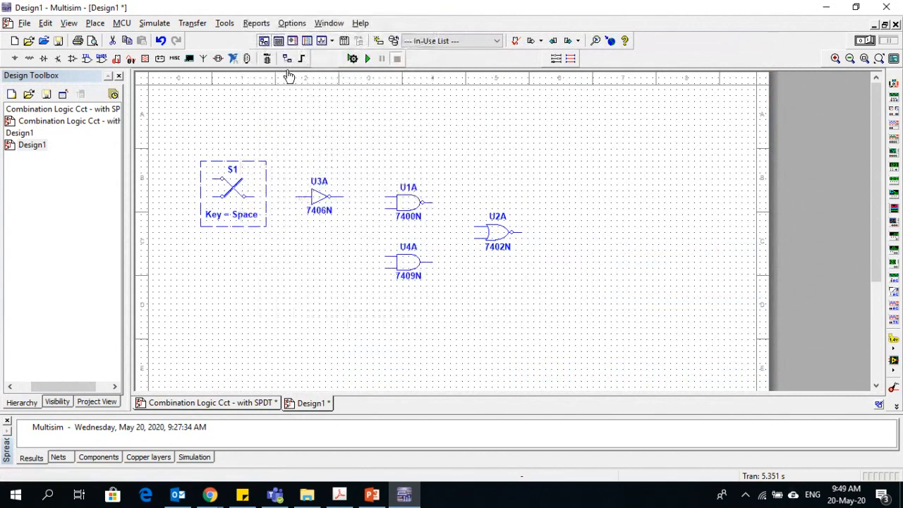
{"action": "left_click", "coordinate": [274, 256]}
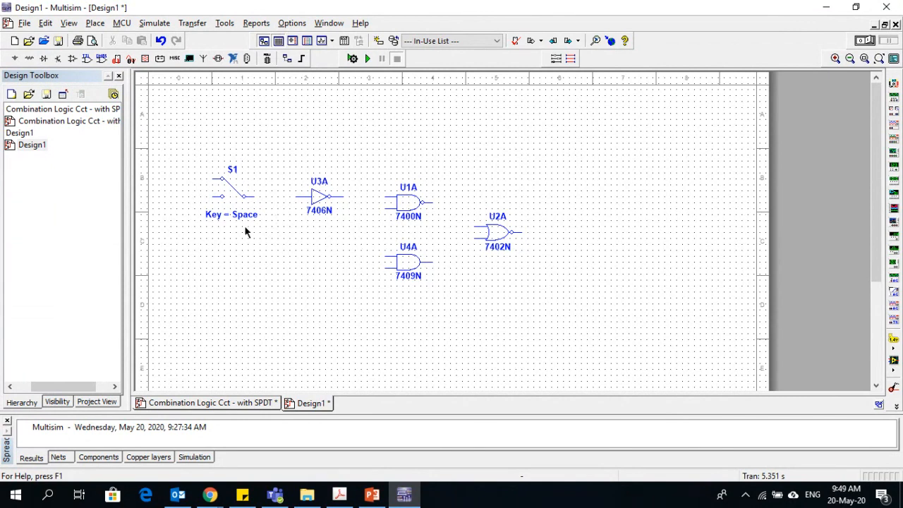
Copy the flipped SPDT switch and paste the duplicate directly below the original
{"action": "left_click_drag", "start_coordinate": [281, 227], "coordinate": [197, 155]}
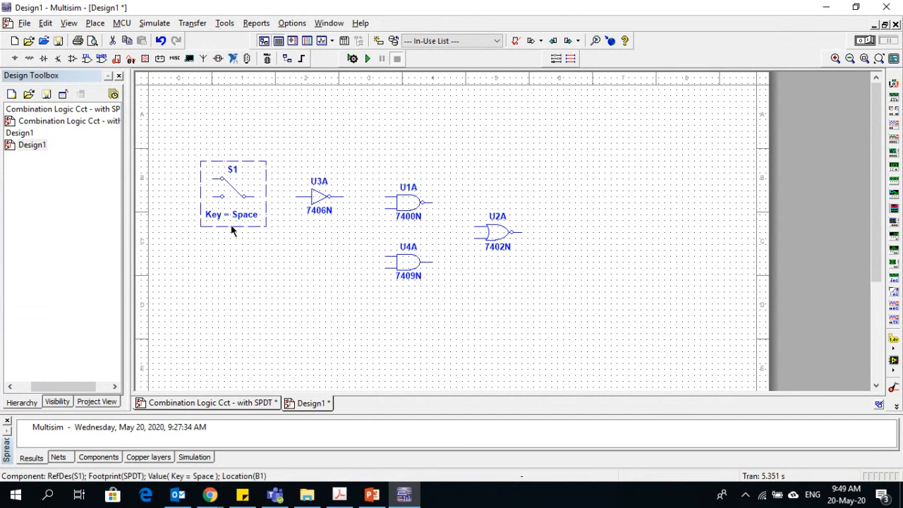
{"action": "key", "text": "space"}
{"action": "key", "text": "space"}
{"action": "key", "text": "ctrl+v"}
{"action": "left_click", "coordinate": [216, 270]}
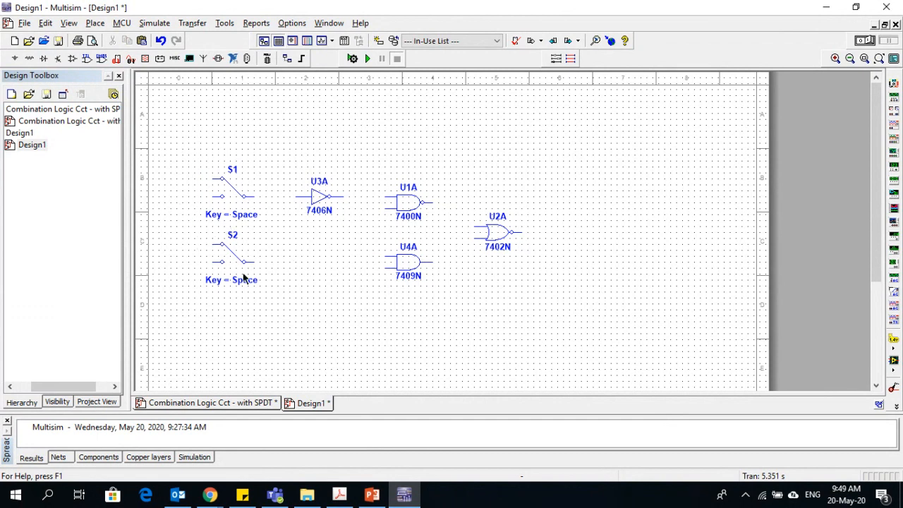
Move both switches and all four gates together to the right, freeing space beside the switch inputs
{"action": "left_click_drag", "start_coordinate": [554, 305], "coordinate": [184, 168]}
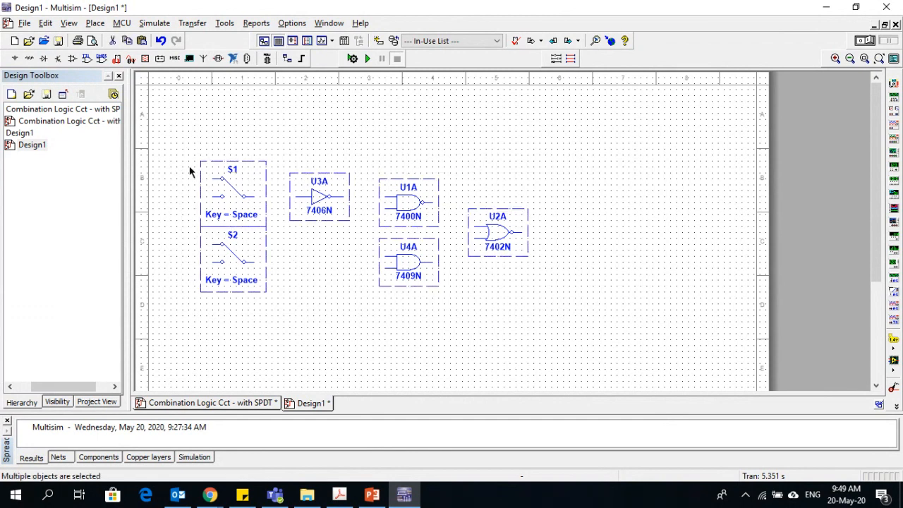
{"action": "left_click_drag", "start_coordinate": [230, 248], "coordinate": [277, 251]}
{"action": "left_click", "coordinate": [225, 320]}
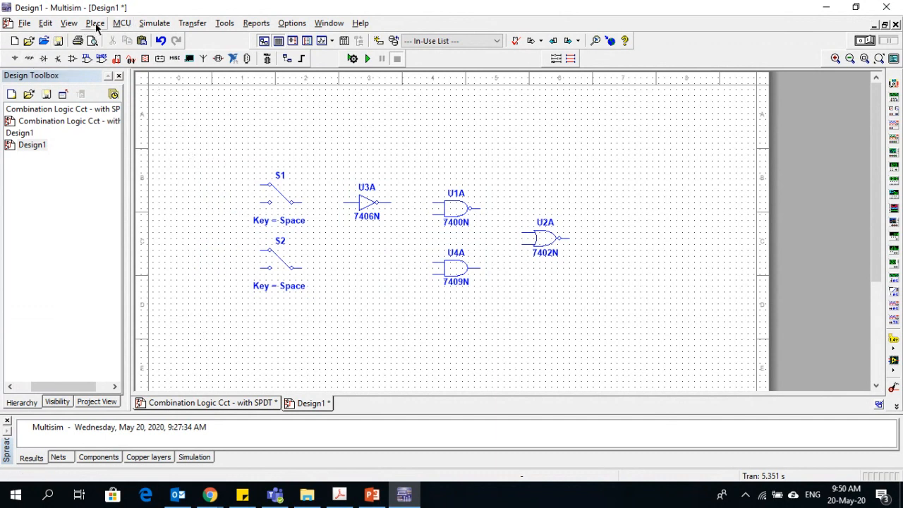
Place a VCC supply from the Sources group's POWER_SOURCES family above and left of the upper switch, accepting the virtual connection to hidden power pins
{"action": "left_click", "coordinate": [29, 60]}
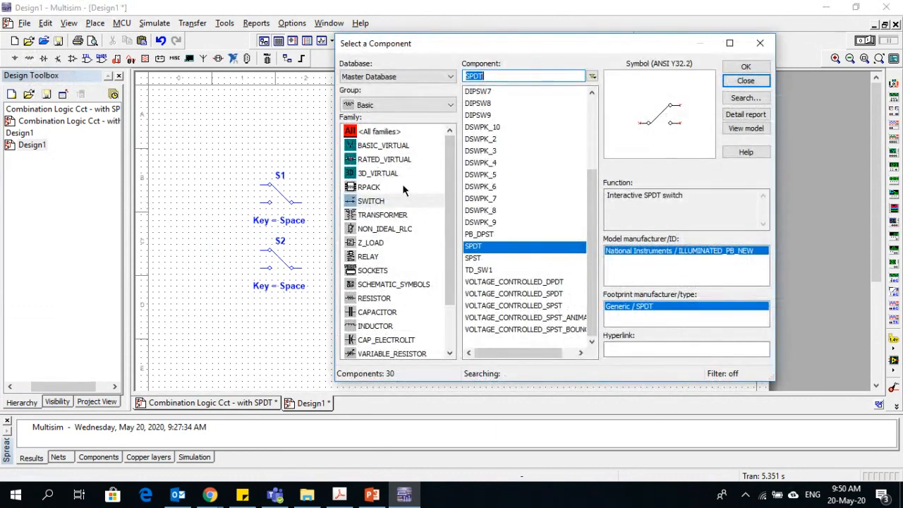
{"action": "left_click", "coordinate": [382, 105]}
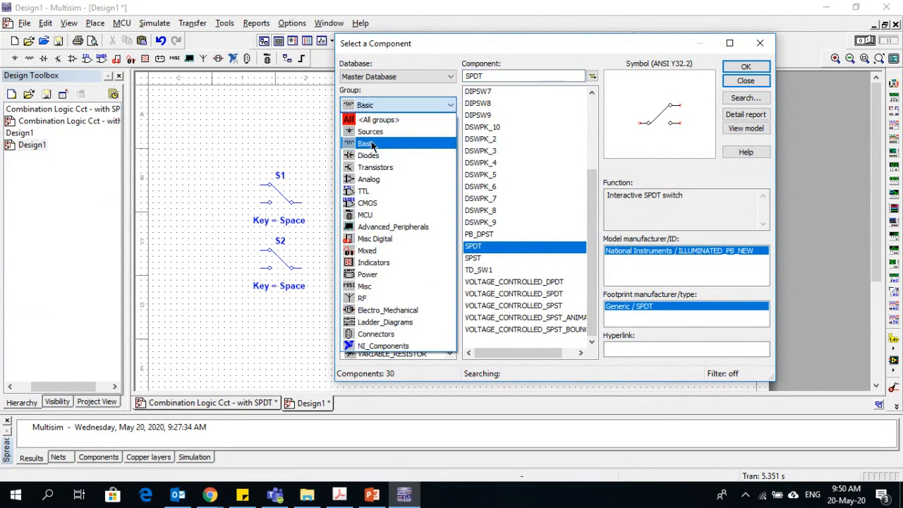
{"action": "left_click", "coordinate": [373, 133]}
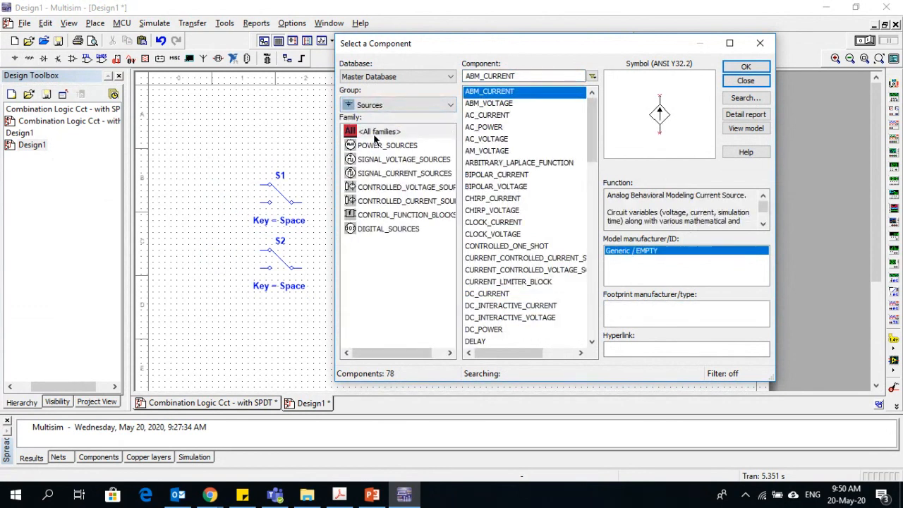
{"action": "left_click", "coordinate": [385, 231]}
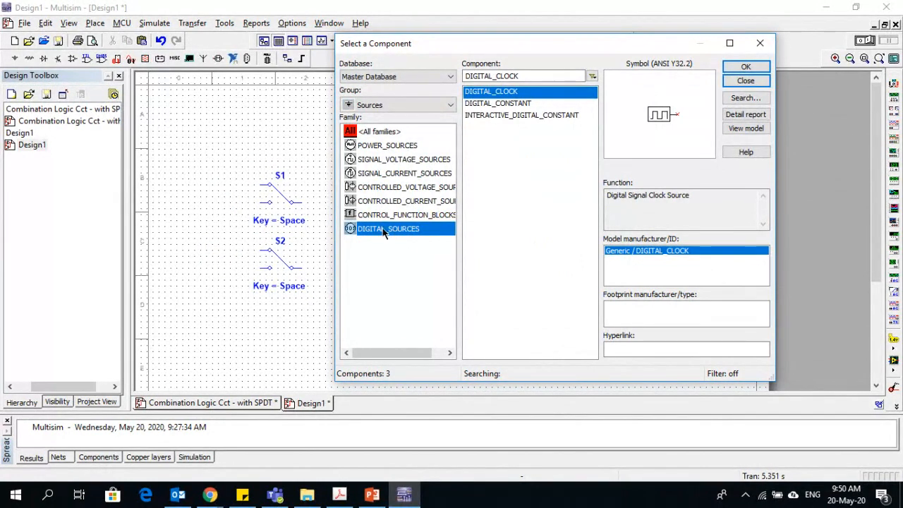
{"action": "left_click", "coordinate": [387, 147]}
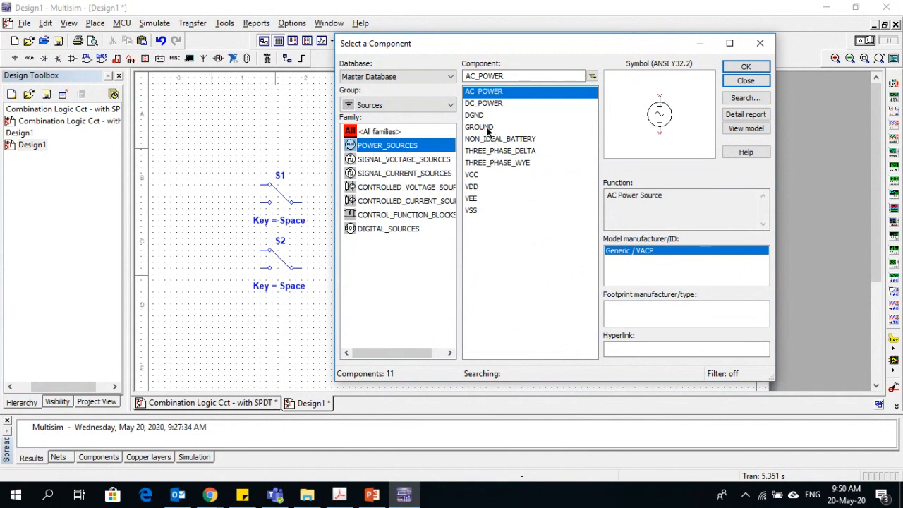
{"action": "left_click", "coordinate": [476, 175]}
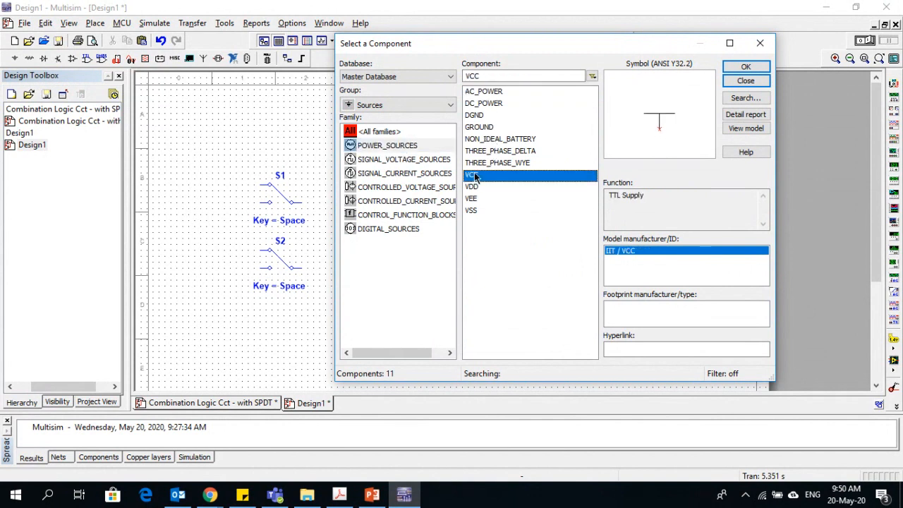
{"action": "left_click", "coordinate": [745, 67]}
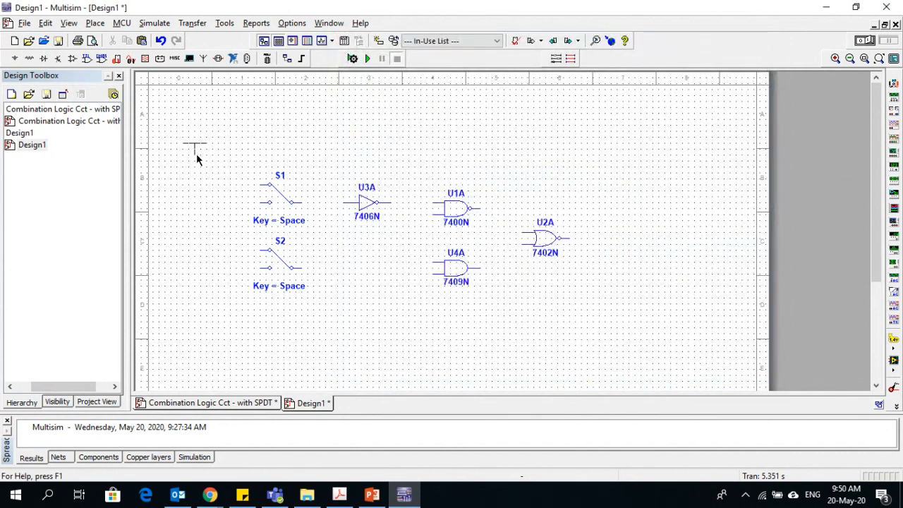
{"action": "left_click", "coordinate": [201, 158]}
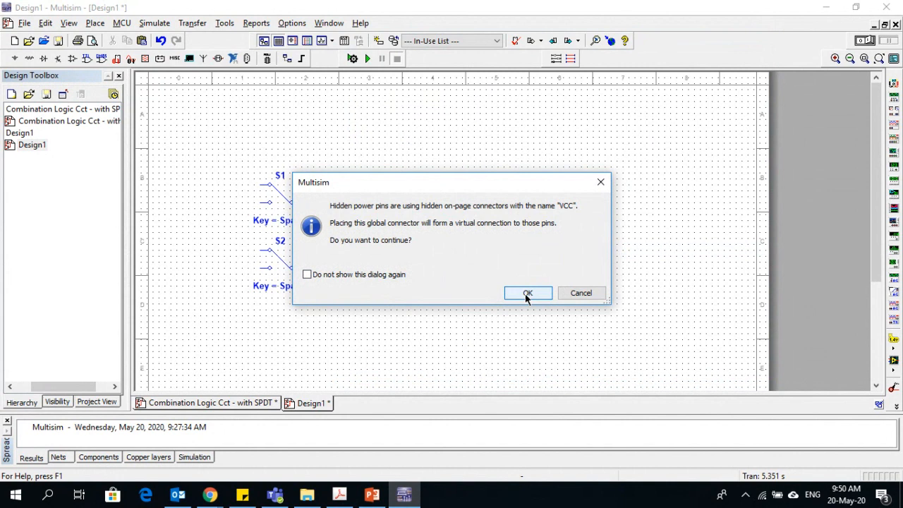
{"action": "left_click", "coordinate": [527, 293]}
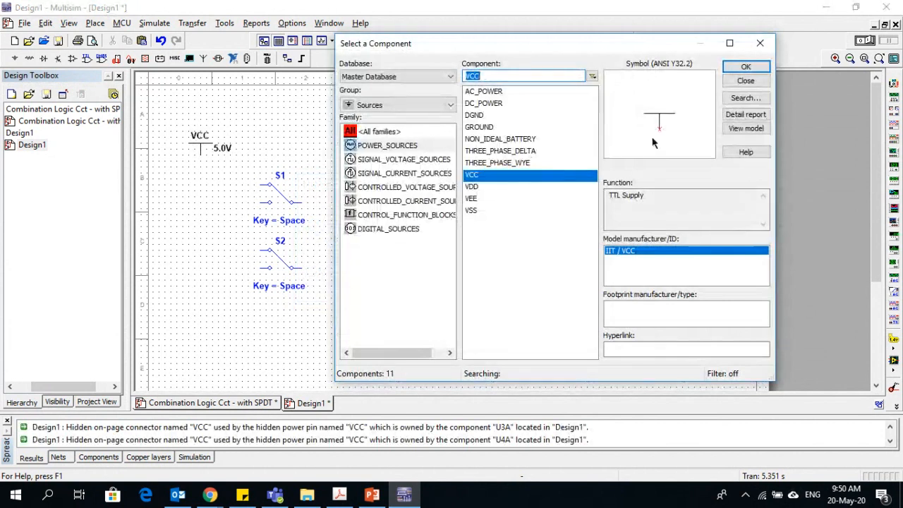
Place a DGND digital ground below and left of the lower switch, accepting the virtual connection to hidden power pins
{"action": "left_click", "coordinate": [489, 116]}
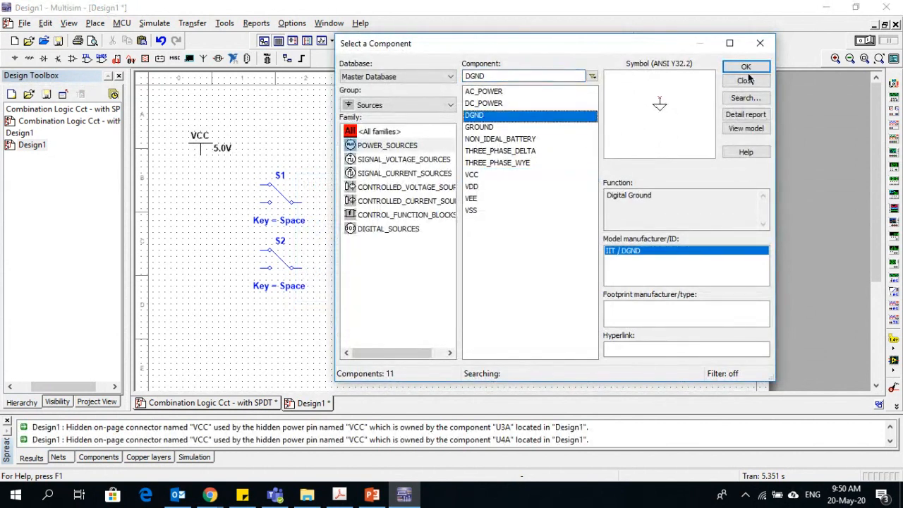
{"action": "left_click", "coordinate": [747, 80]}
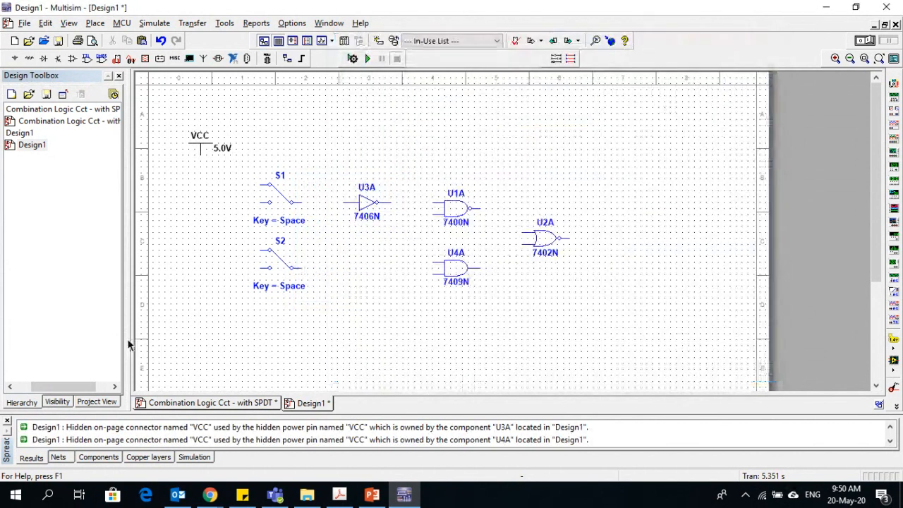
{"action": "left_click", "coordinate": [201, 309]}
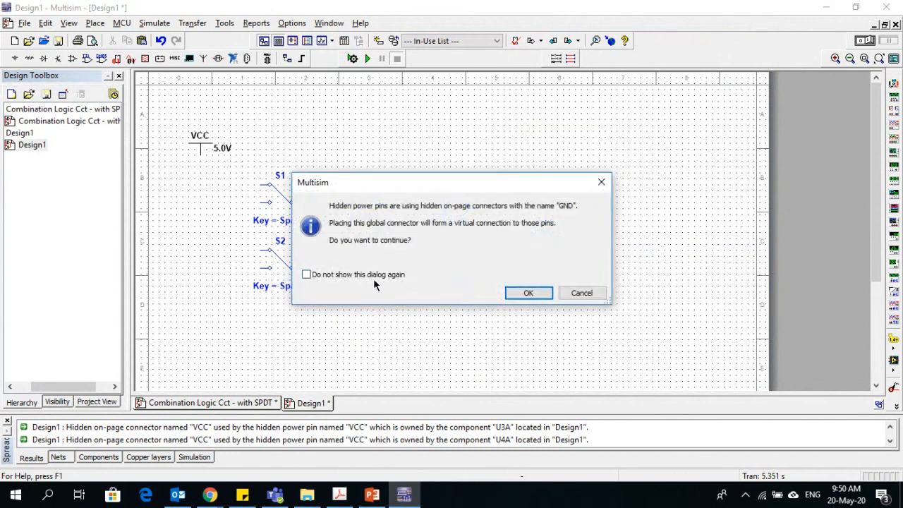
{"action": "left_click", "coordinate": [528, 293]}
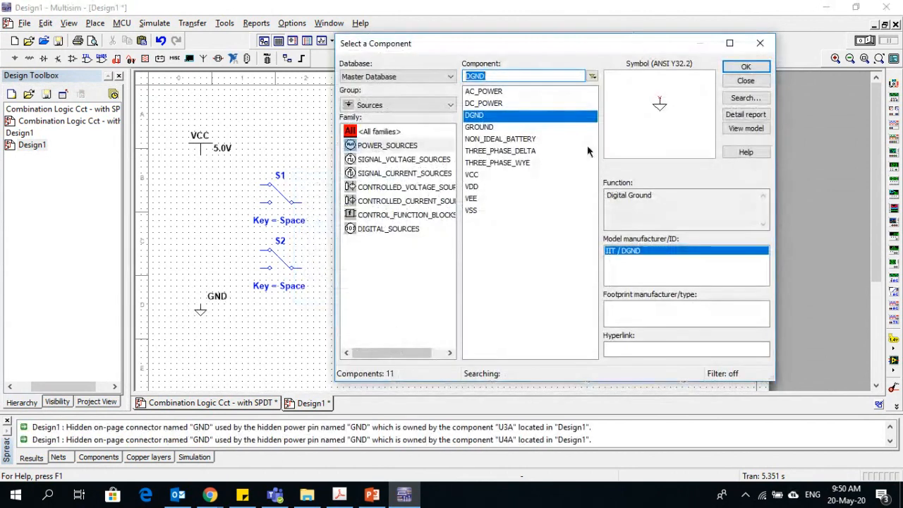
{"action": "left_click", "coordinate": [741, 81]}
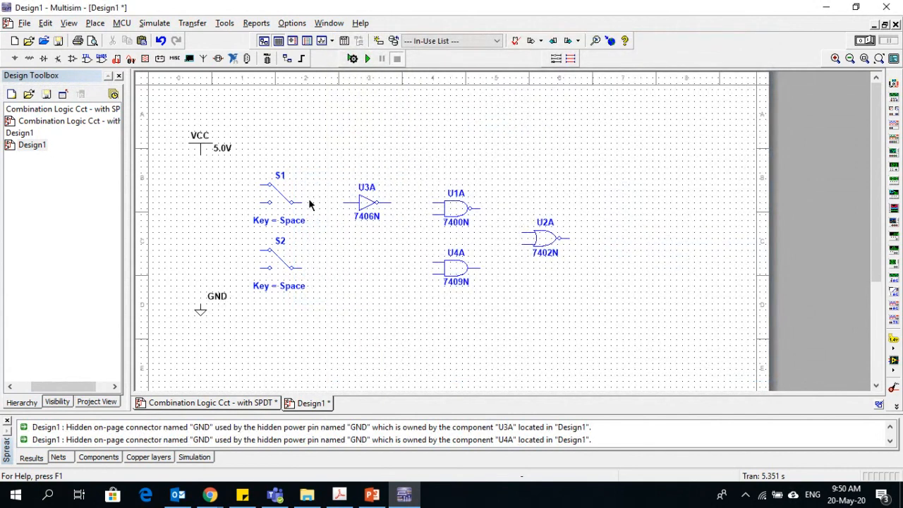
Set the upper SPDT switch's reference designator to A and its toggle key to A
{"action": "double_click", "coordinate": [270, 210]}
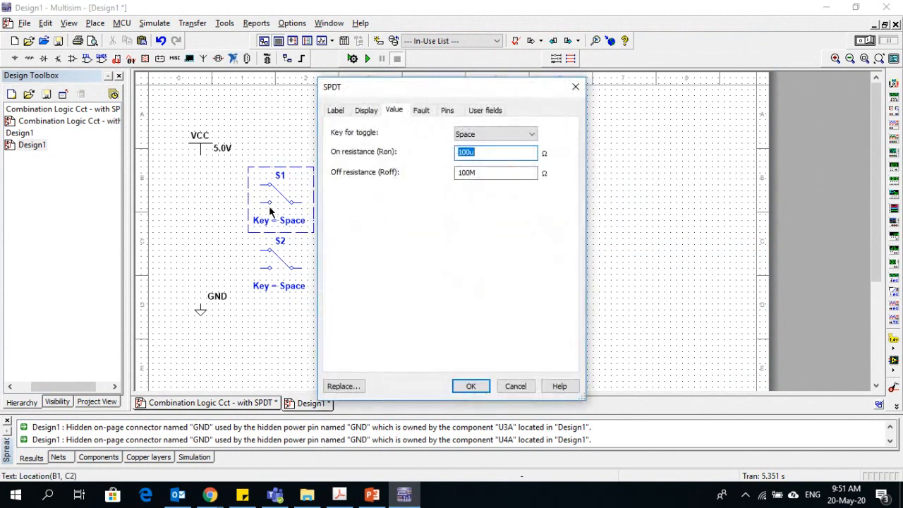
{"action": "left_click", "coordinate": [337, 113]}
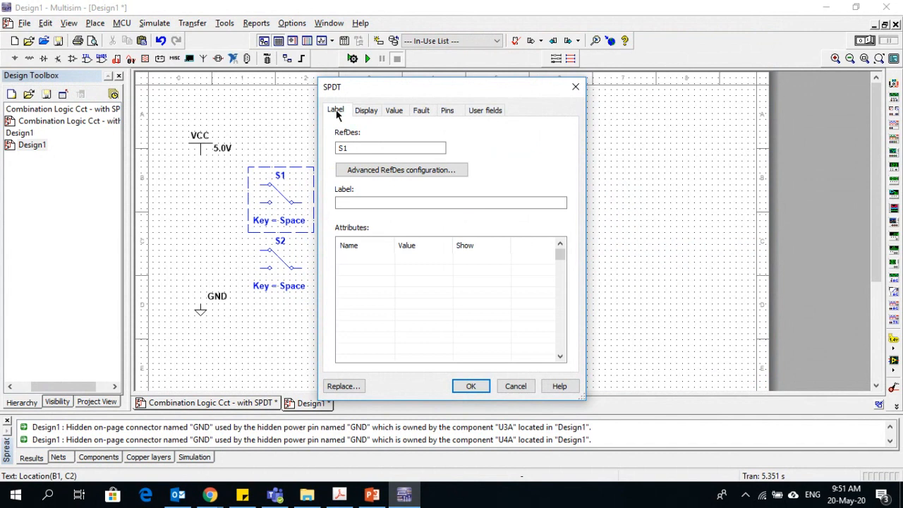
{"action": "left_click_drag", "start_coordinate": [350, 148], "coordinate": [324, 150]}
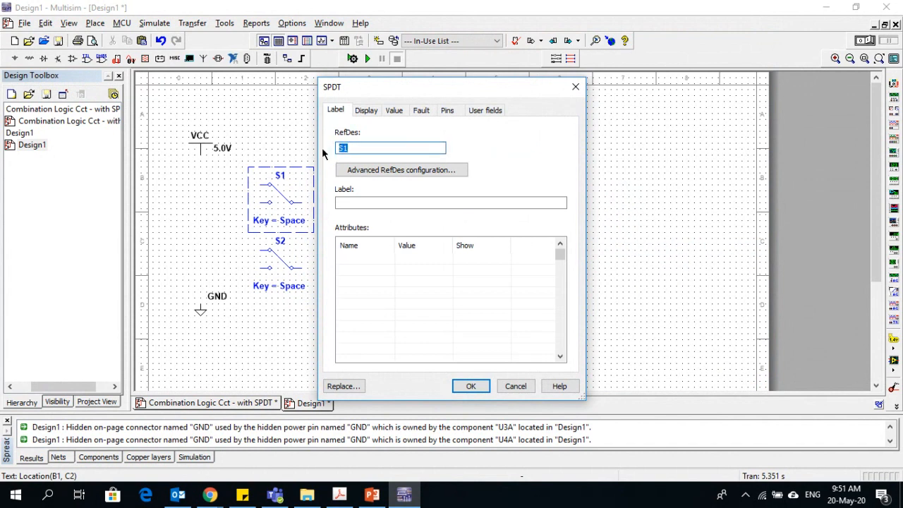
{"action": "type", "text": "A"}
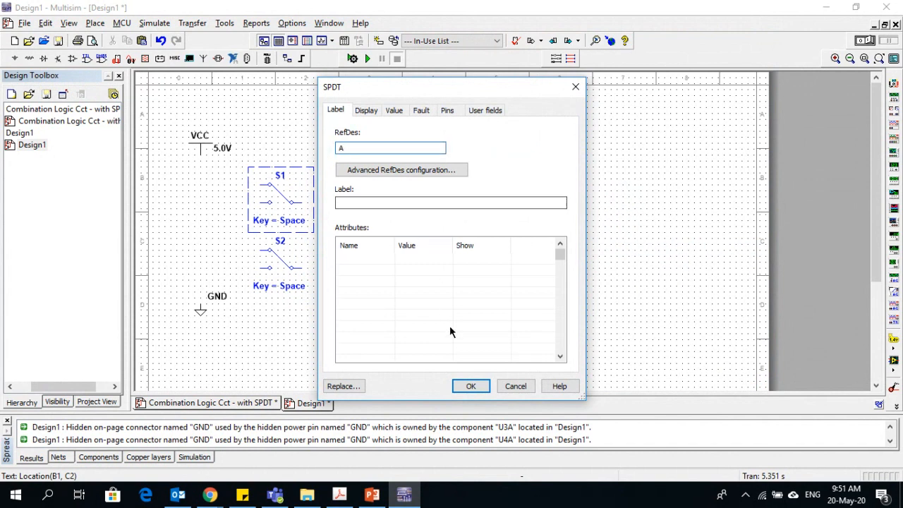
{"action": "left_click", "coordinate": [394, 112]}
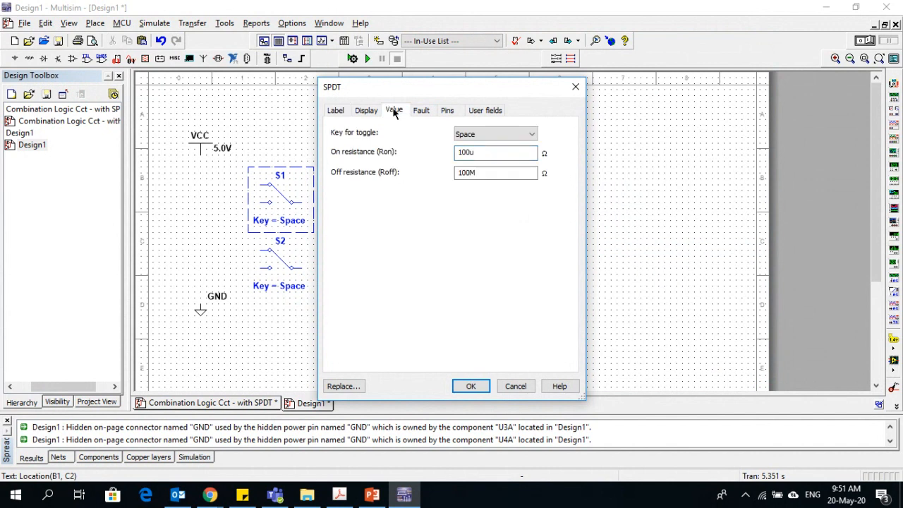
{"action": "left_click", "coordinate": [475, 132]}
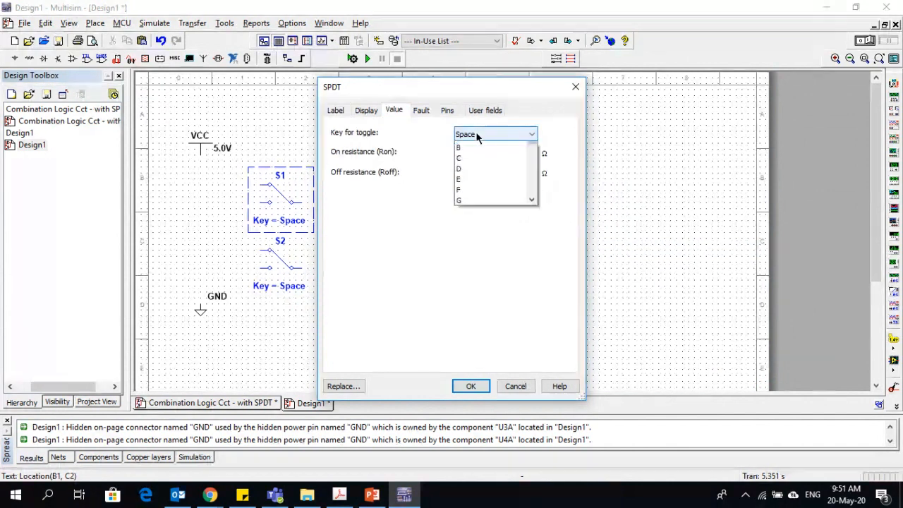
{"action": "left_click", "coordinate": [378, 137]}
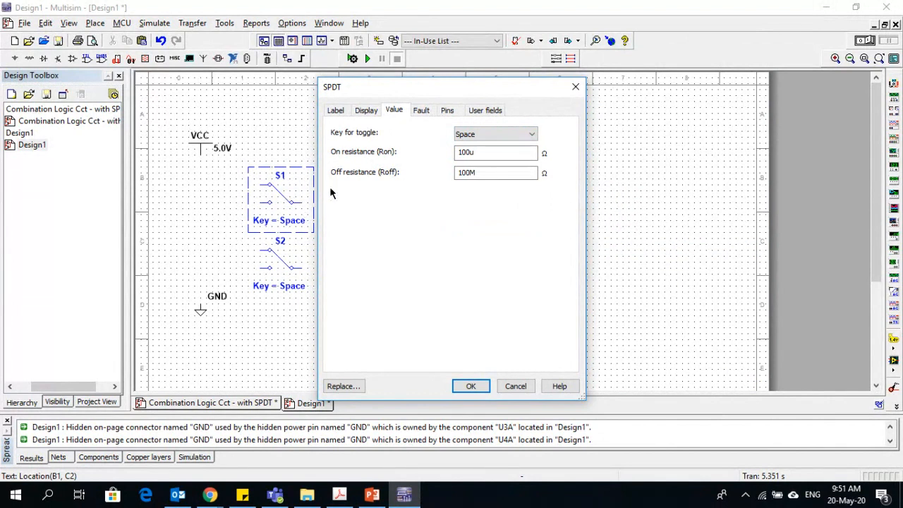
{"action": "left_click", "coordinate": [467, 138]}
{"action": "left_click", "coordinate": [467, 156]}
{"action": "left_click", "coordinate": [471, 386]}
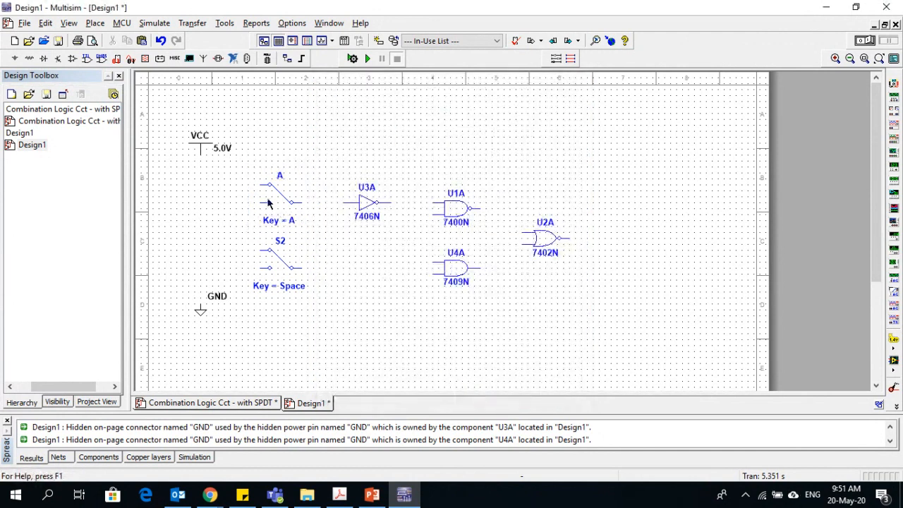
Assign toggle key B to the lower SPDT switch and change its reference designator to B
{"action": "double_click", "coordinate": [274, 269]}
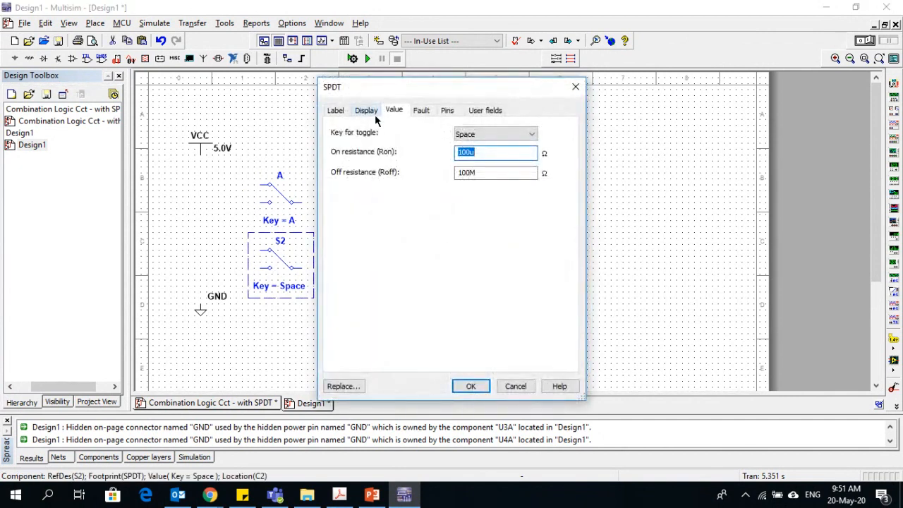
{"action": "left_click", "coordinate": [467, 139]}
{"action": "left_click", "coordinate": [487, 167]}
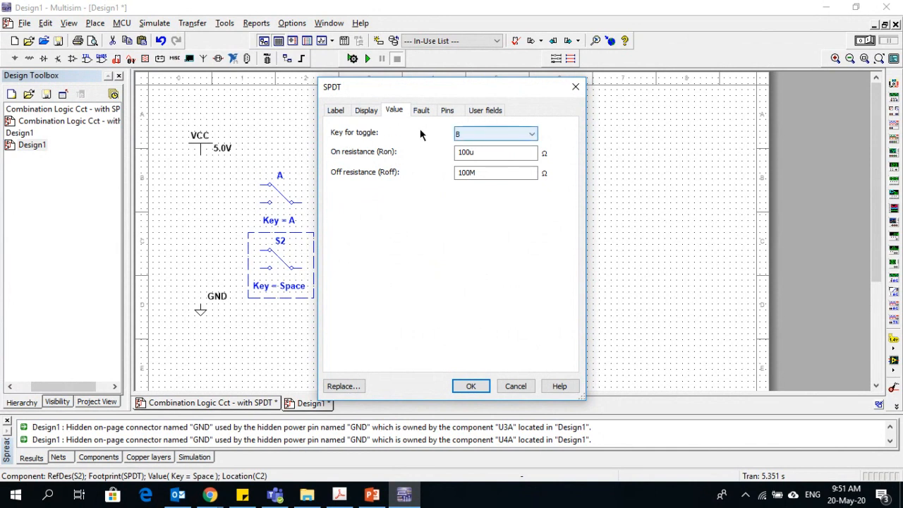
{"action": "left_click", "coordinate": [334, 112]}
{"action": "left_click_drag", "start_coordinate": [354, 148], "coordinate": [326, 150]}
{"action": "type", "text": "B"}
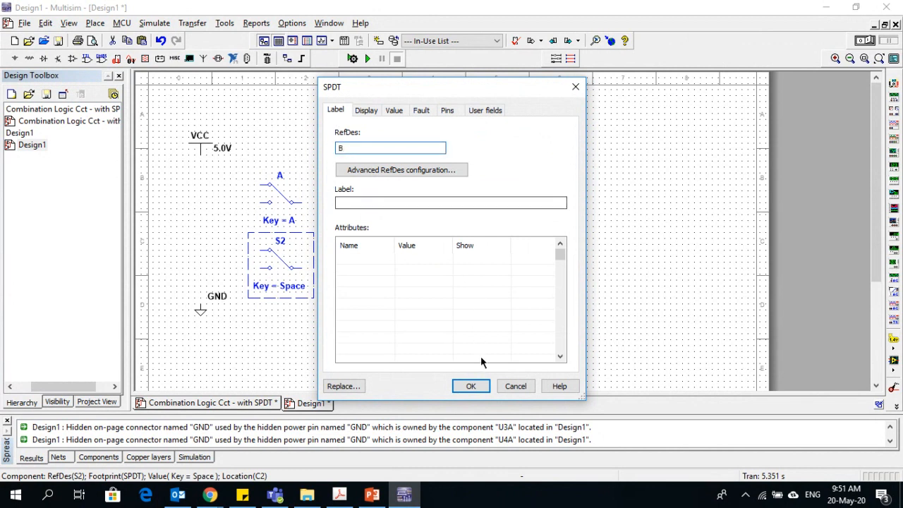
{"action": "left_click", "coordinate": [480, 388]}
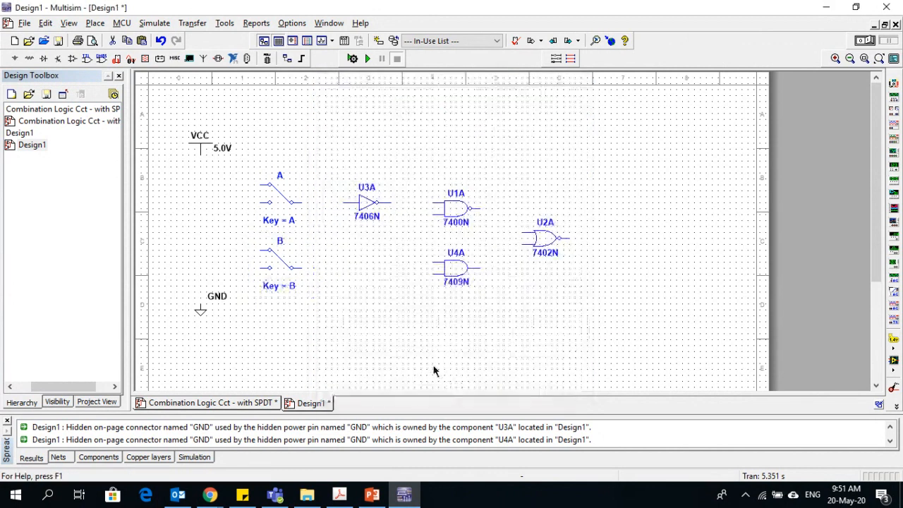
Wire switch A through the 7406N inverter to the 7400N NAND gate's upper input, and switch B to the NAND's lower input
{"action": "left_click", "coordinate": [301, 203]}
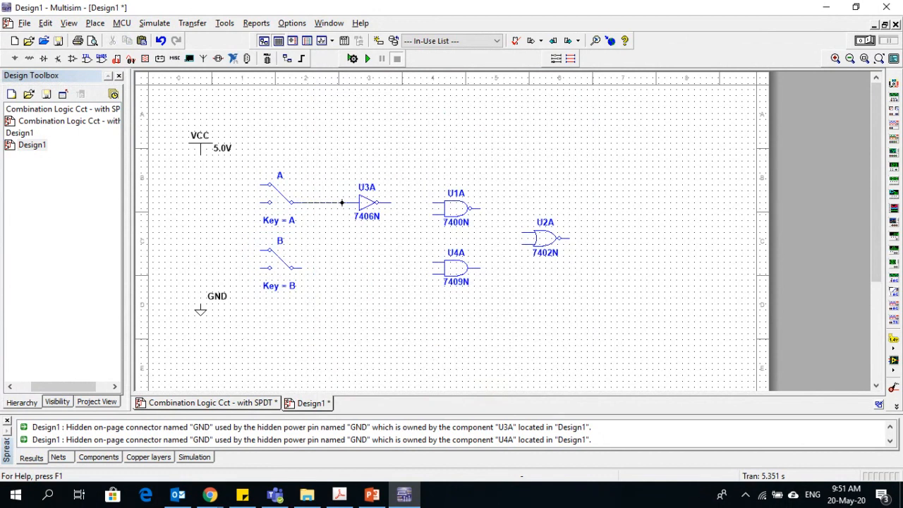
{"action": "left_click", "coordinate": [353, 203]}
{"action": "left_click", "coordinate": [387, 202]}
{"action": "left_click", "coordinate": [303, 268]}
{"action": "left_click", "coordinate": [433, 214]}
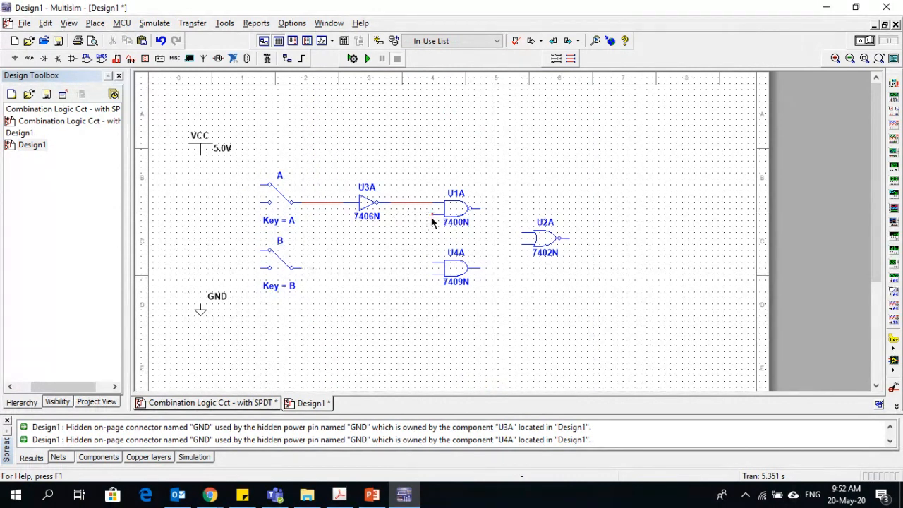
{"action": "left_click", "coordinate": [396, 268]}
{"action": "left_click", "coordinate": [383, 291]}
Wire the 7400N output to the 7402N NOR gate's upper input and the 7409N output to its lower input
{"action": "left_click", "coordinate": [480, 209]}
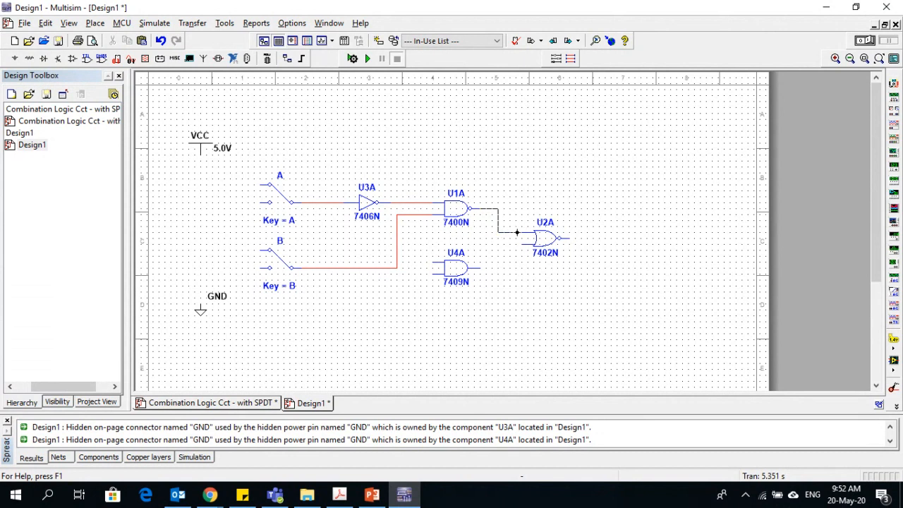
{"action": "left_click", "coordinate": [520, 232]}
{"action": "left_click", "coordinate": [478, 268]}
{"action": "left_click", "coordinate": [523, 245]}
Wire the 7409N AND gate's upper input to switch A's output wire and its lower input to switch B's output wire
{"action": "left_click", "coordinate": [431, 264]}
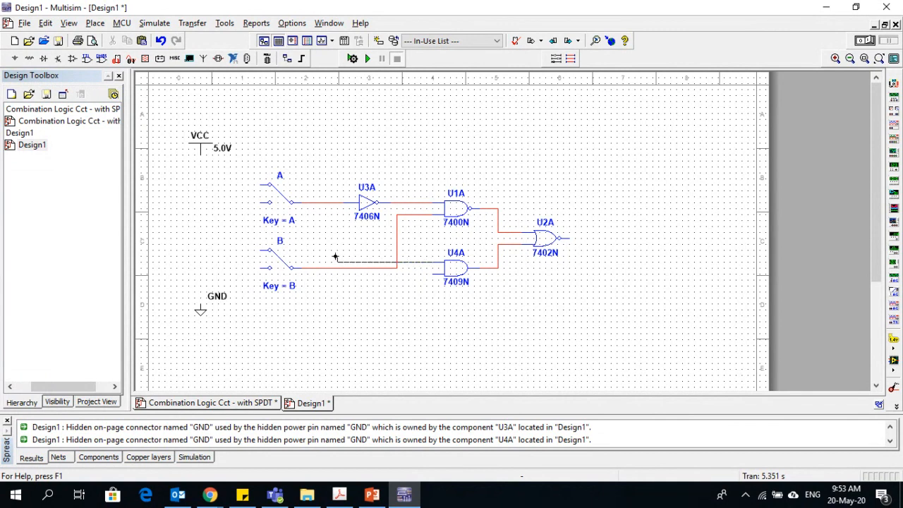
{"action": "left_click", "coordinate": [337, 203]}
{"action": "left_click", "coordinate": [429, 275]}
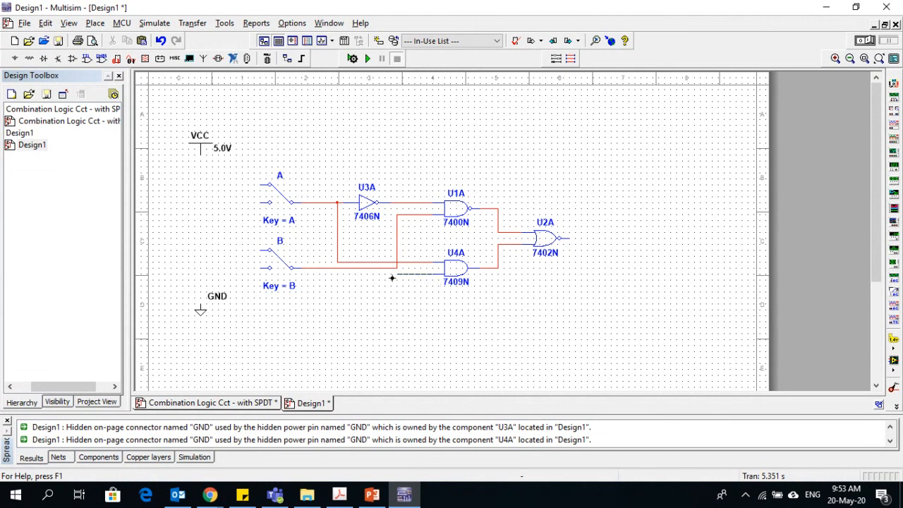
{"action": "left_click", "coordinate": [330, 270]}
{"action": "left_click", "coordinate": [357, 273]}
{"action": "left_click", "coordinate": [339, 310]}
Connect the upper input terminals of switches A and B to the VCC supply
{"action": "left_click", "coordinate": [268, 185]}
{"action": "left_click", "coordinate": [200, 151]}
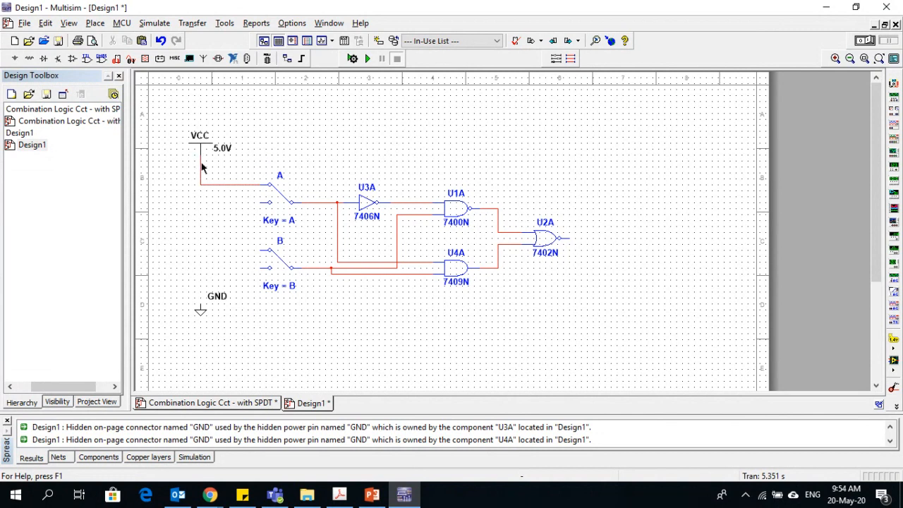
{"action": "left_click", "coordinate": [259, 249]}
{"action": "left_click", "coordinate": [200, 185]}
Shift the ground symbol three grid steps to the left so it sits clear of the vertical VCC wire
{"action": "left_click_drag", "start_coordinate": [181, 281], "coordinate": [234, 326]}
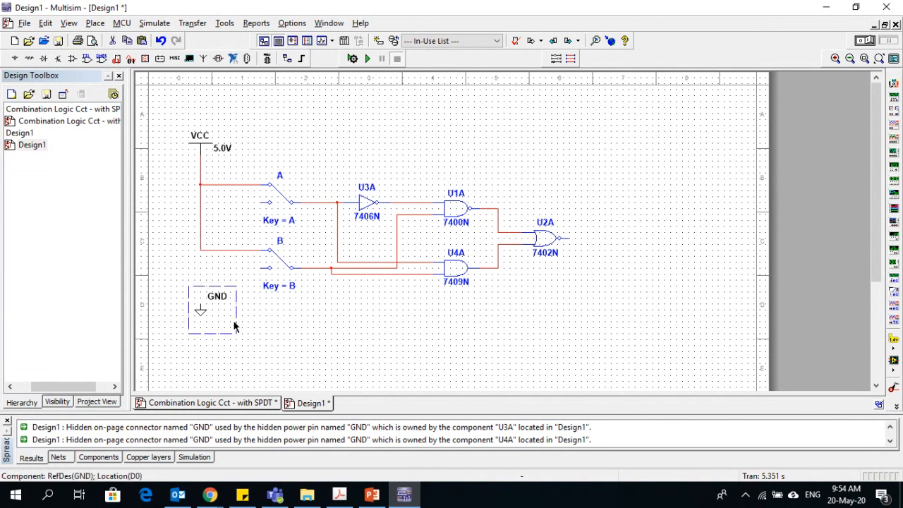
{"action": "key", "text": "Left"}
{"action": "key", "text": "Left"}
{"action": "key", "text": "Left"}
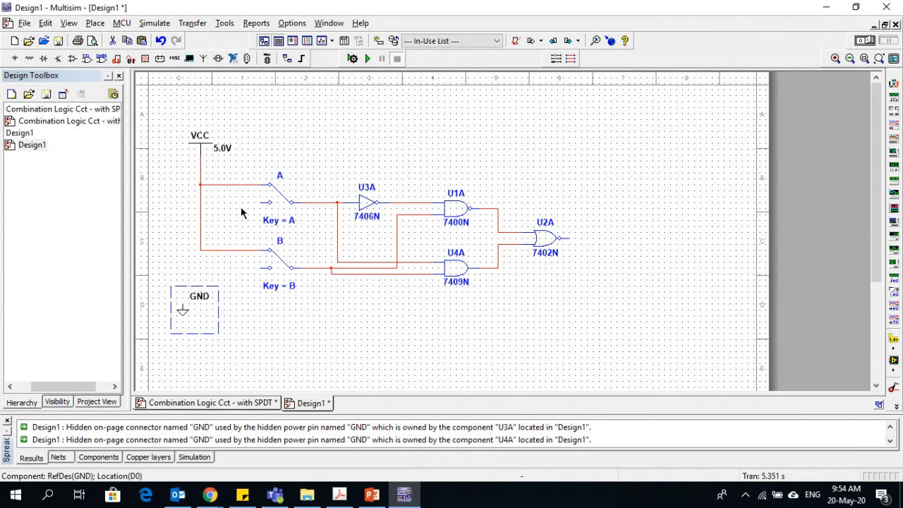
{"action": "left_click", "coordinate": [242, 213]}
Connect the lower input terminals of switches A and B to the ground symbol
{"action": "left_click", "coordinate": [261, 203]}
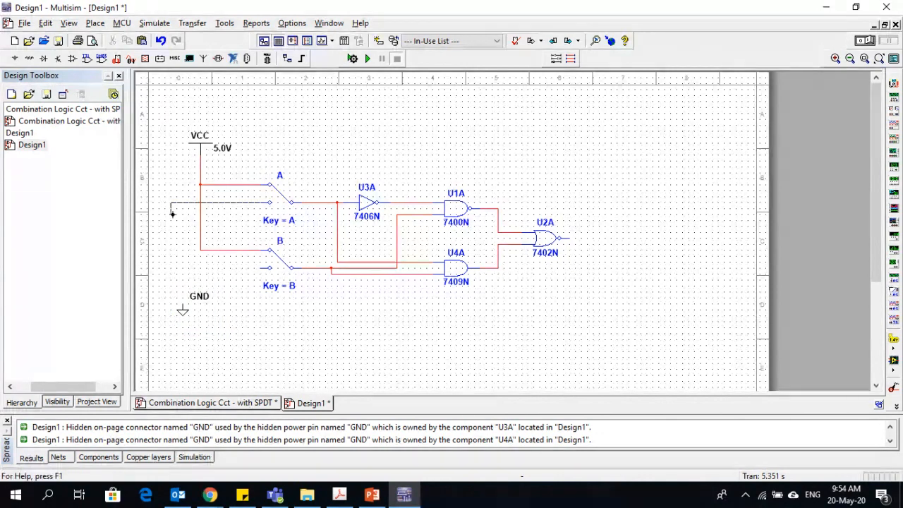
{"action": "left_click", "coordinate": [182, 305]}
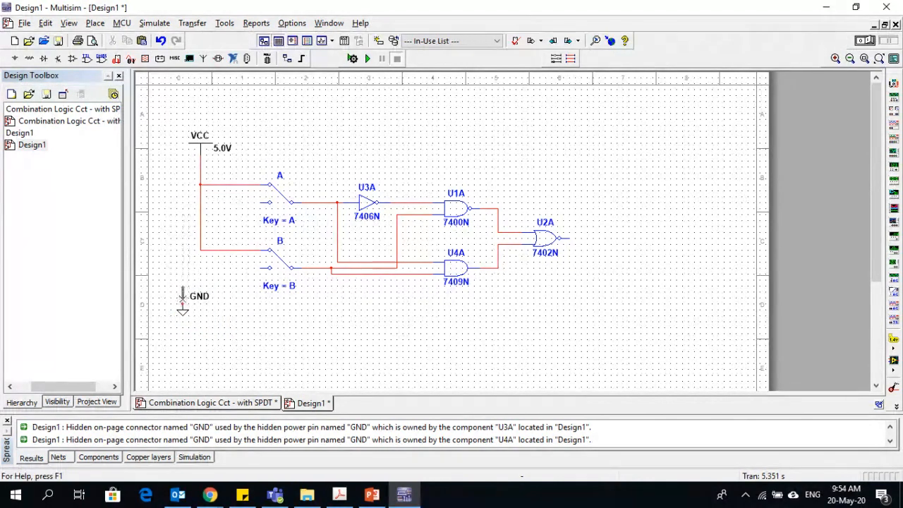
{"action": "left_click", "coordinate": [264, 269]}
{"action": "left_click", "coordinate": [183, 268]}
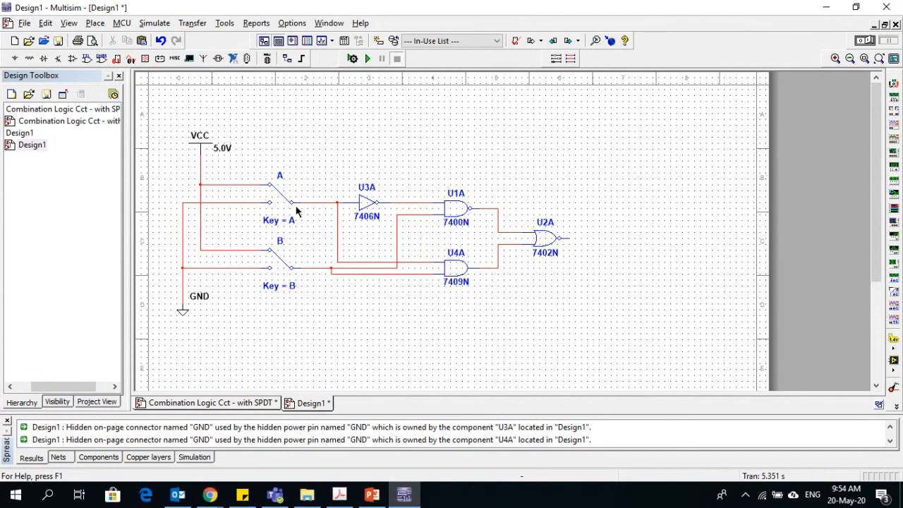
Place a PROBE_DIG_BLUE digital probe from the Indicators group above switch A, to the right of VCC
{"action": "left_click", "coordinate": [94, 23]}
{"action": "left_click", "coordinate": [111, 40]}
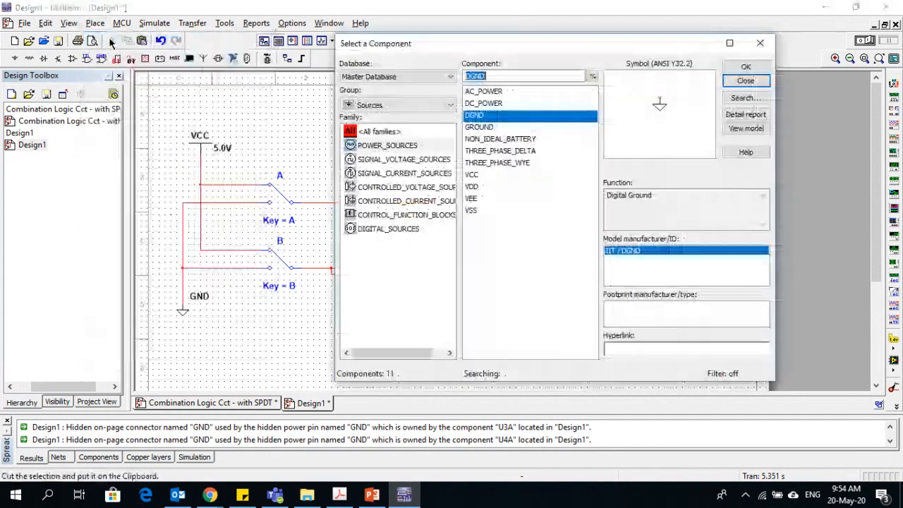
{"action": "left_click", "coordinate": [389, 105]}
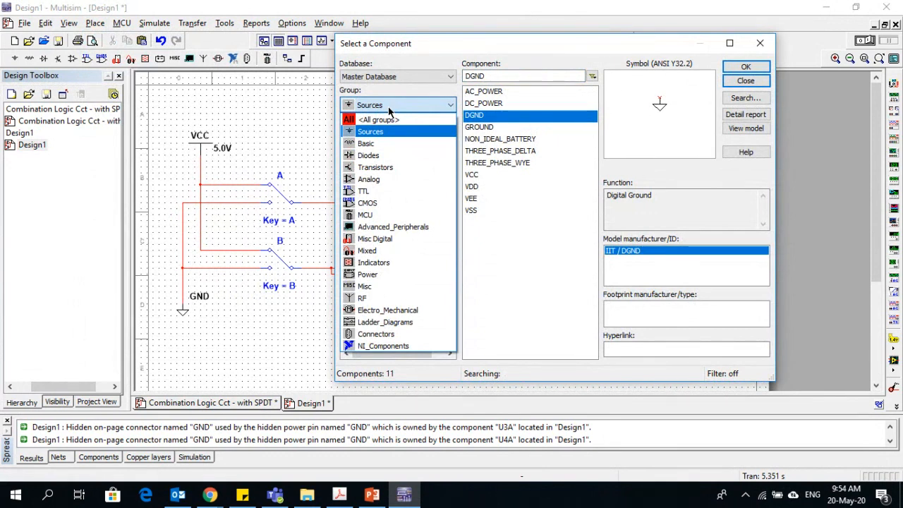
{"action": "left_click", "coordinate": [381, 263]}
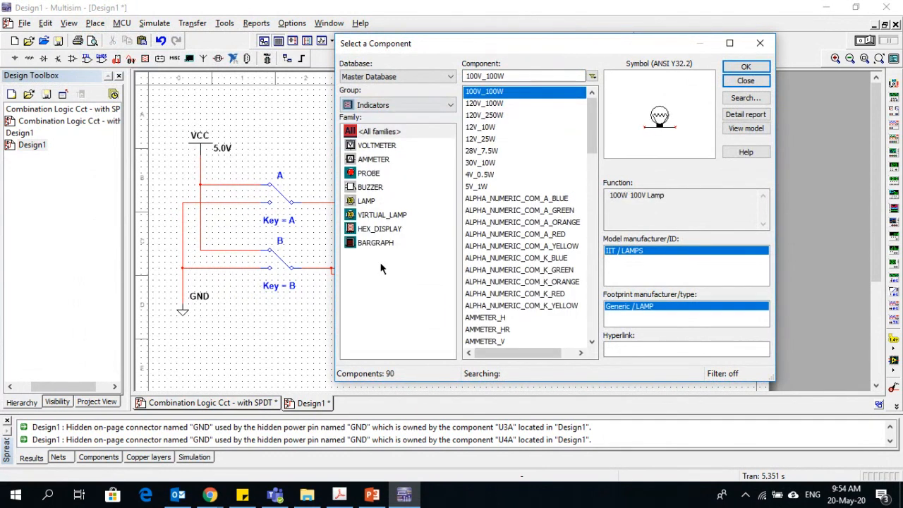
{"action": "scroll", "coordinate": [528, 221], "scroll_direction": "down", "scroll_amount": 15}
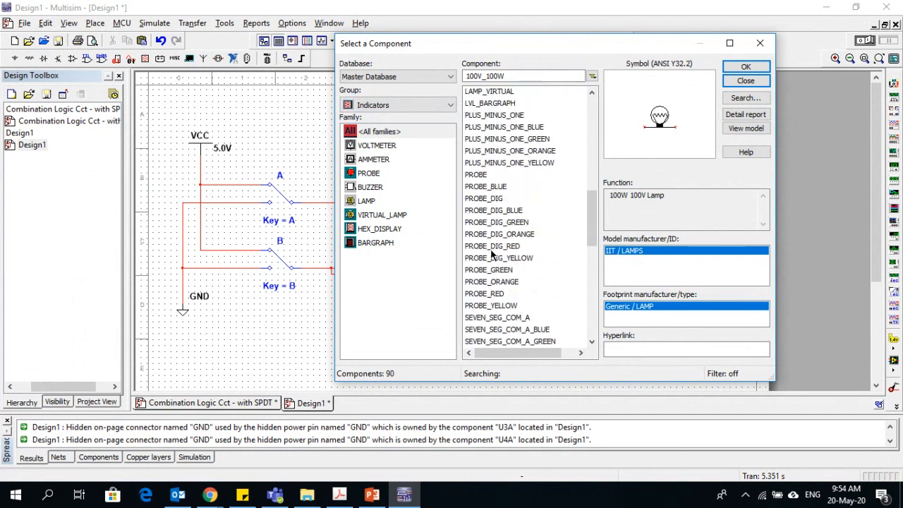
{"action": "left_click", "coordinate": [494, 213]}
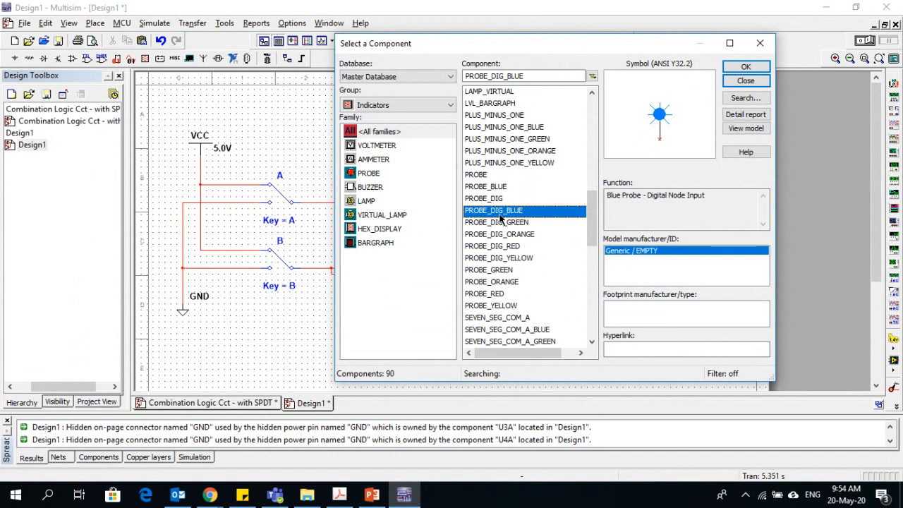
{"action": "left_click", "coordinate": [746, 67]}
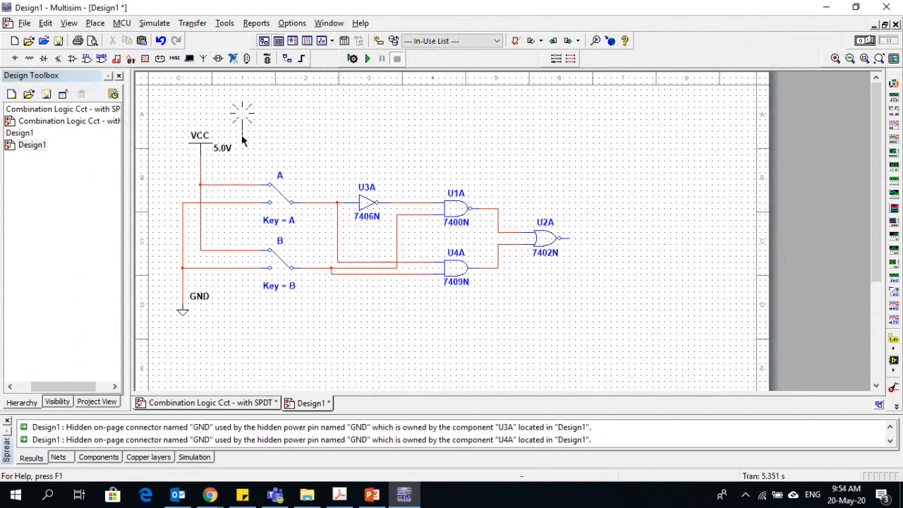
{"action": "left_click", "coordinate": [300, 144]}
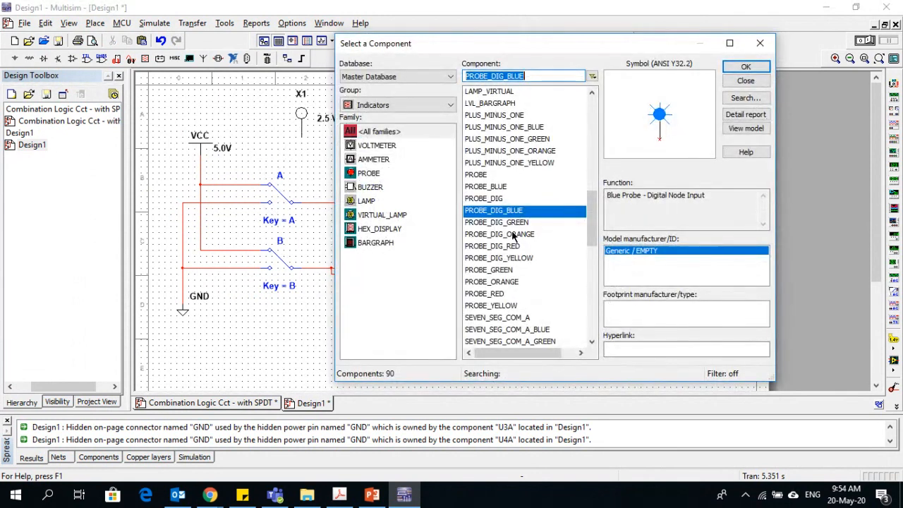
Place a PROBE_DIG_RED digital probe beside the blue probe, above the inverter
{"action": "left_click", "coordinate": [514, 246]}
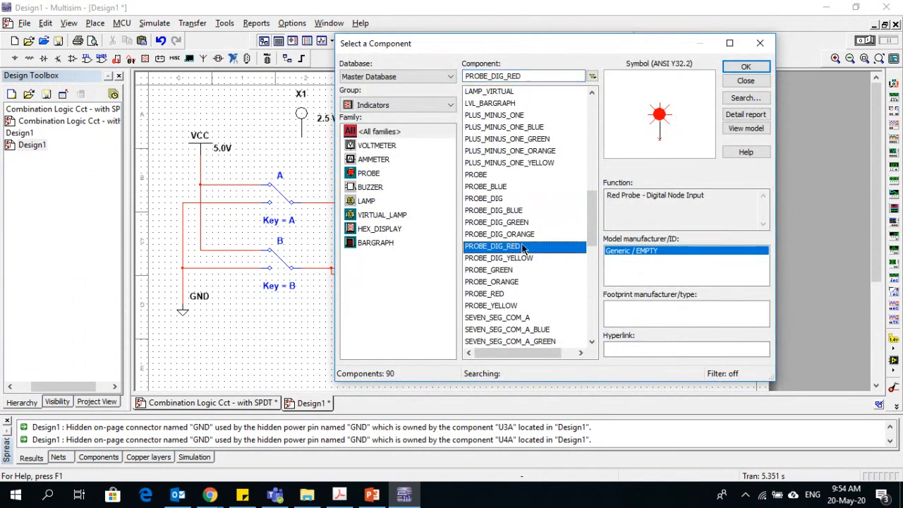
{"action": "left_click", "coordinate": [738, 69]}
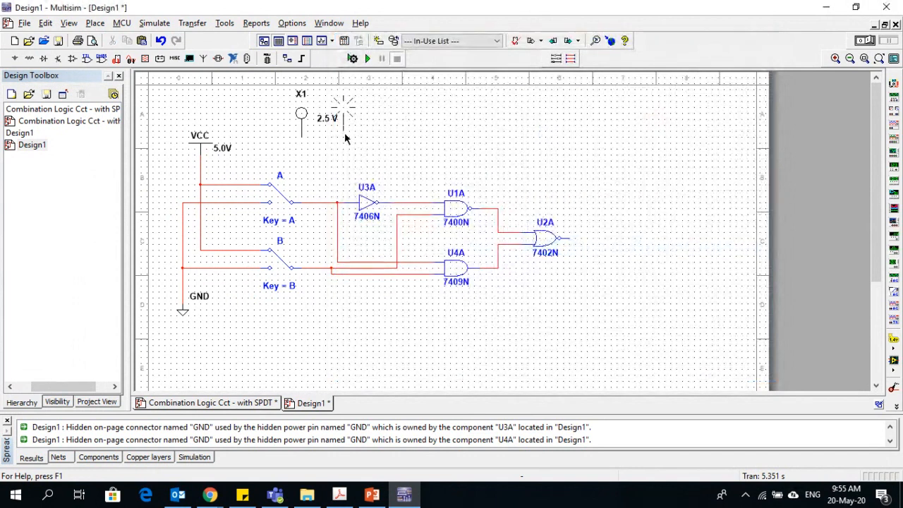
{"action": "left_click", "coordinate": [352, 134]}
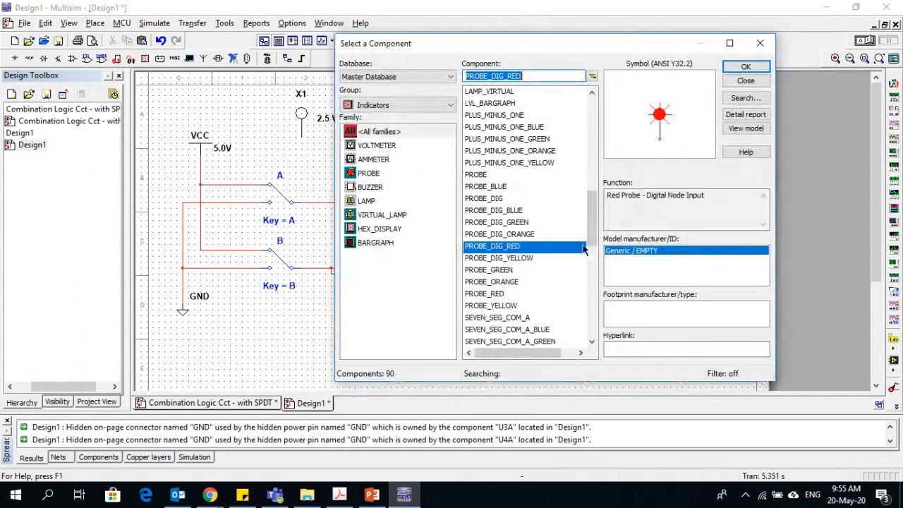
Place a PROBE_DIG_GREEN digital probe above and to the right of NOR gate U2A and wire it to the gate's output
{"action": "left_click", "coordinate": [519, 223]}
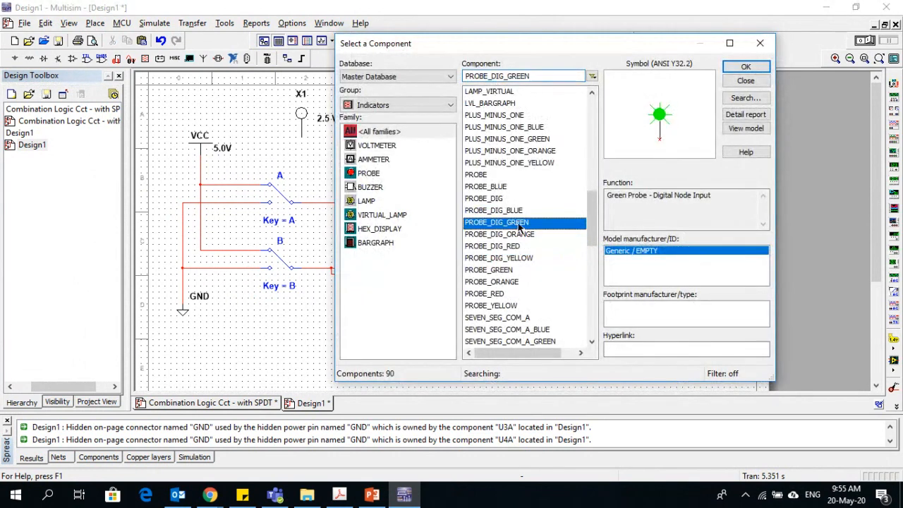
{"action": "left_click", "coordinate": [746, 68]}
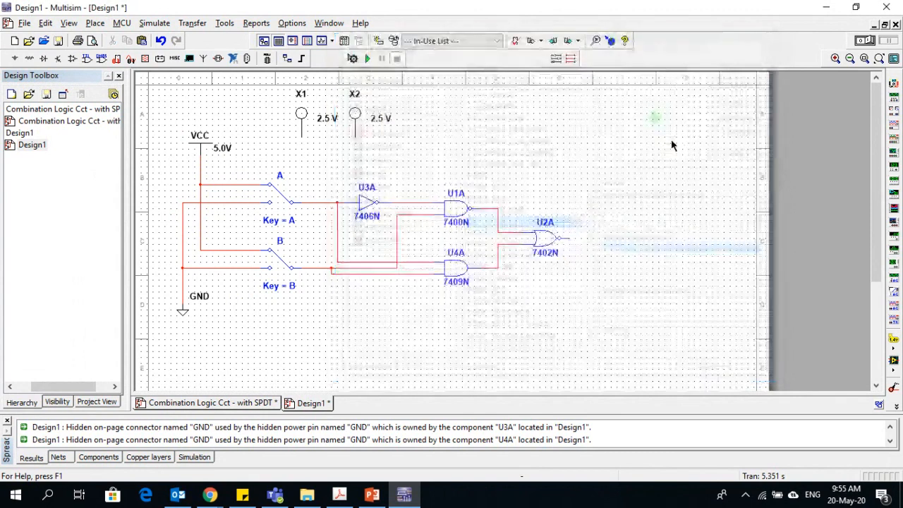
{"action": "left_click", "coordinate": [573, 138]}
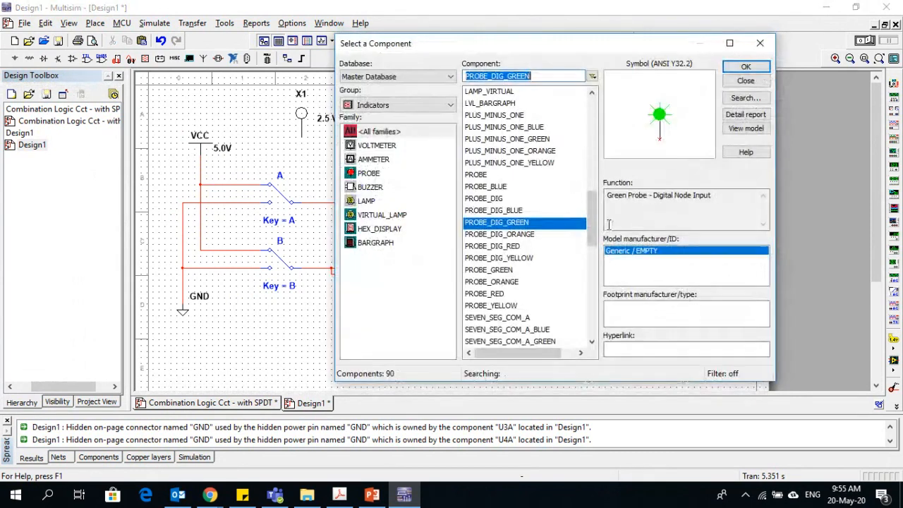
{"action": "left_click", "coordinate": [743, 83]}
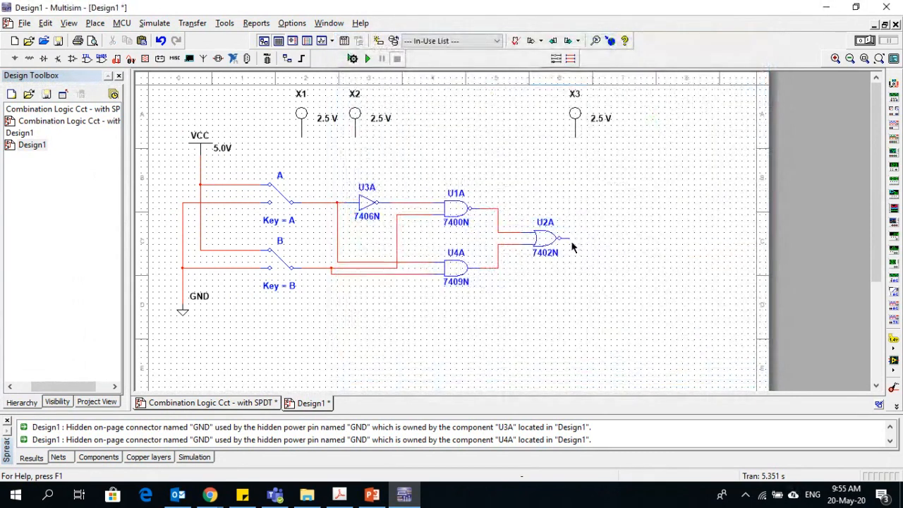
{"action": "left_click", "coordinate": [569, 238]}
{"action": "left_click", "coordinate": [575, 139]}
Wire the blue probe X1 to switch A's output line and the red probe X2 to switch B's output line
{"action": "left_click", "coordinate": [302, 135]}
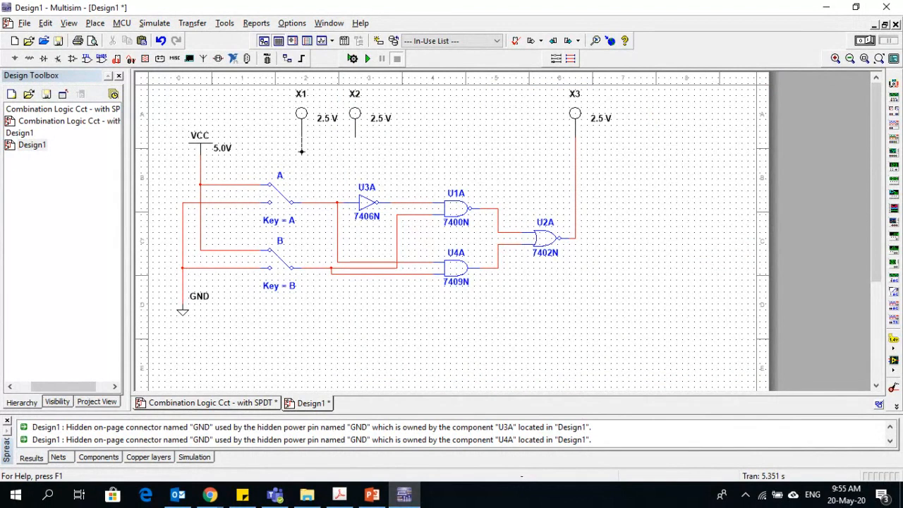
{"action": "left_click", "coordinate": [306, 202]}
{"action": "left_click", "coordinate": [319, 163]}
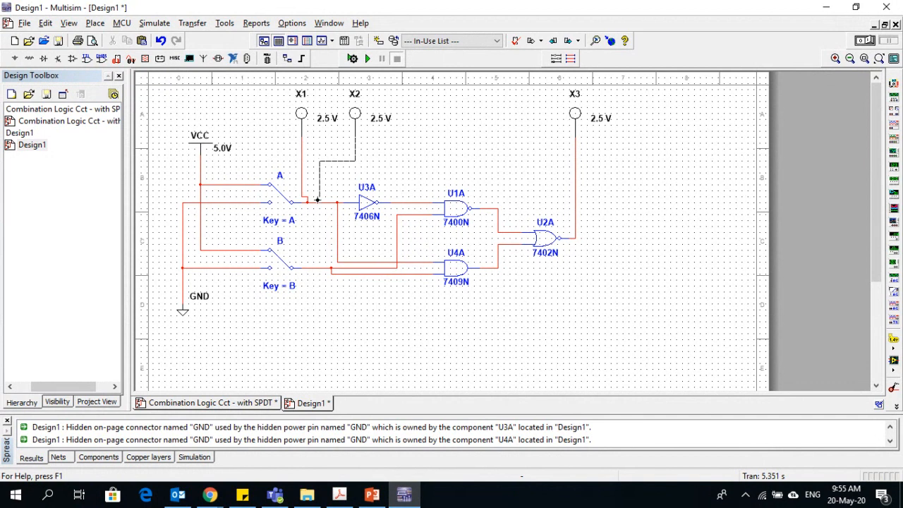
{"action": "left_click", "coordinate": [317, 268]}
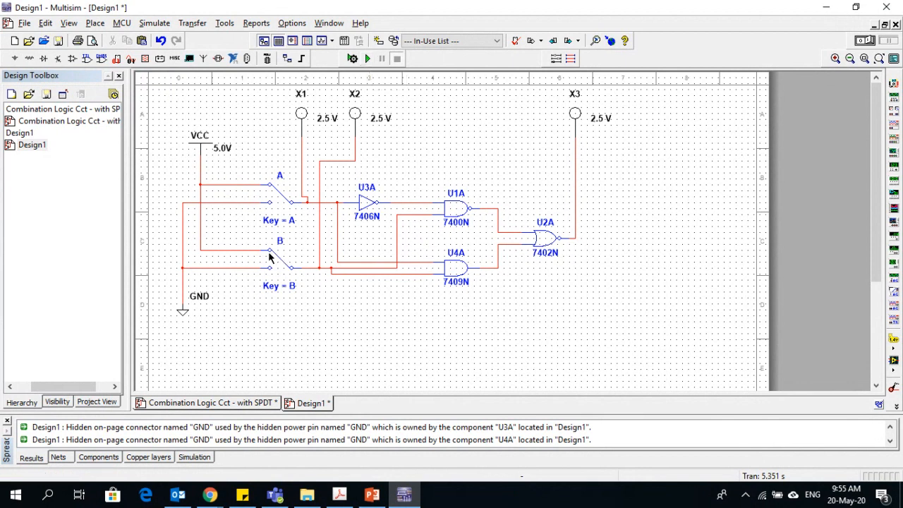
Toggle switches A and B repeatedly to try out their keys, finishing with both set to their ground terminals
{"action": "left_click", "coordinate": [275, 206]}
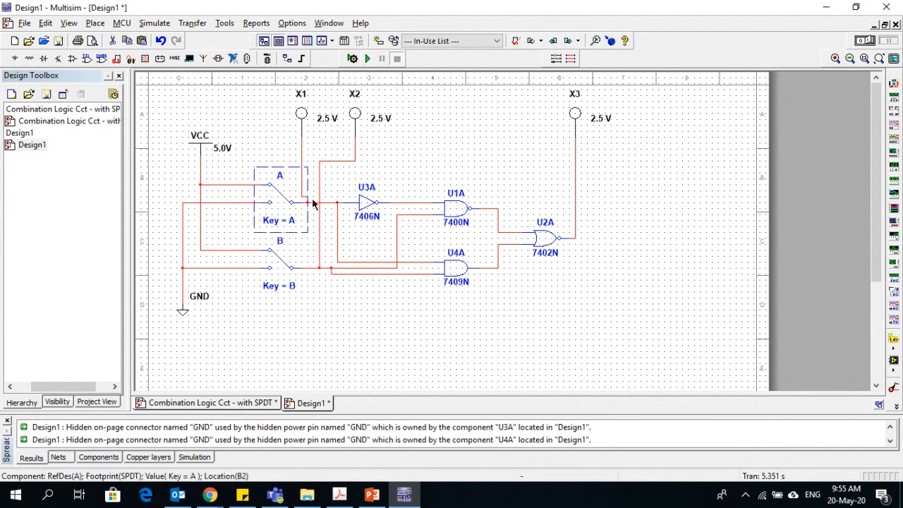
{"action": "left_click", "coordinate": [277, 206]}
{"action": "left_click", "coordinate": [279, 263]}
{"action": "key", "text": "a"}
{"action": "key", "text": "a"}
{"action": "key", "text": "a"}
{"action": "key", "text": "a"}
{"action": "key", "text": "a"}
{"action": "key", "text": "a"}
{"action": "key", "text": "a"}
{"action": "key", "text": "a"}
{"action": "key", "text": "a"}
{"action": "key", "text": "a"}
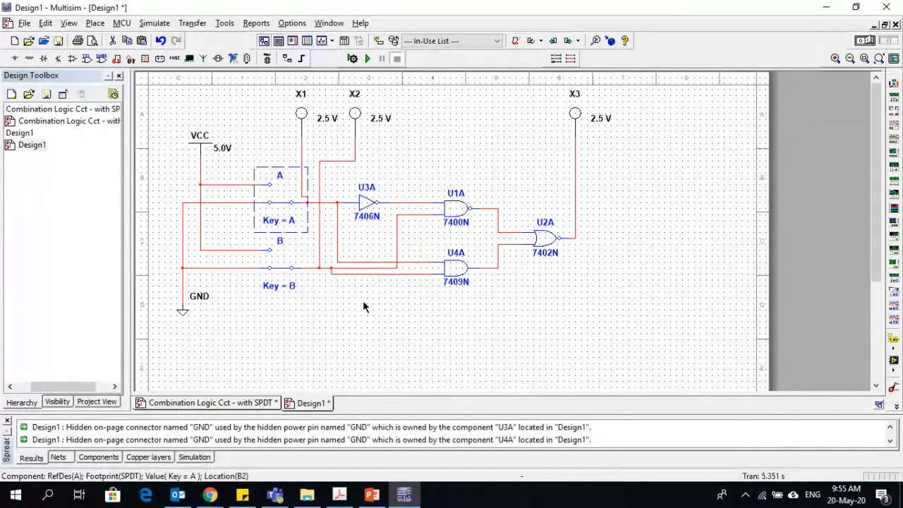
{"action": "key", "text": "b"}
{"action": "key", "text": "b"}
{"action": "key", "text": "b"}
{"action": "key", "text": "b"}
{"action": "key", "text": "b"}
{"action": "key", "text": "b"}
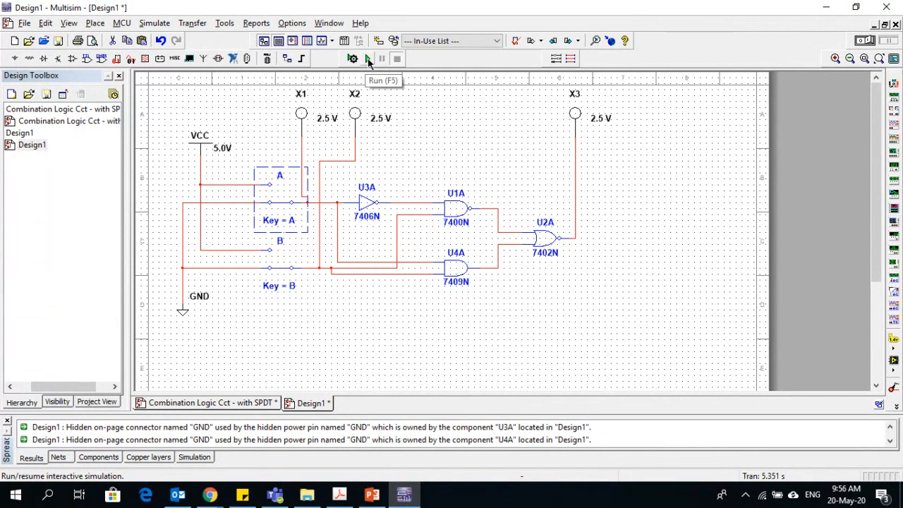
Run the simulation, toggle switches A and B through different input combinations to check the probes, and stop the simulation
{"action": "left_click", "coordinate": [862, 43]}
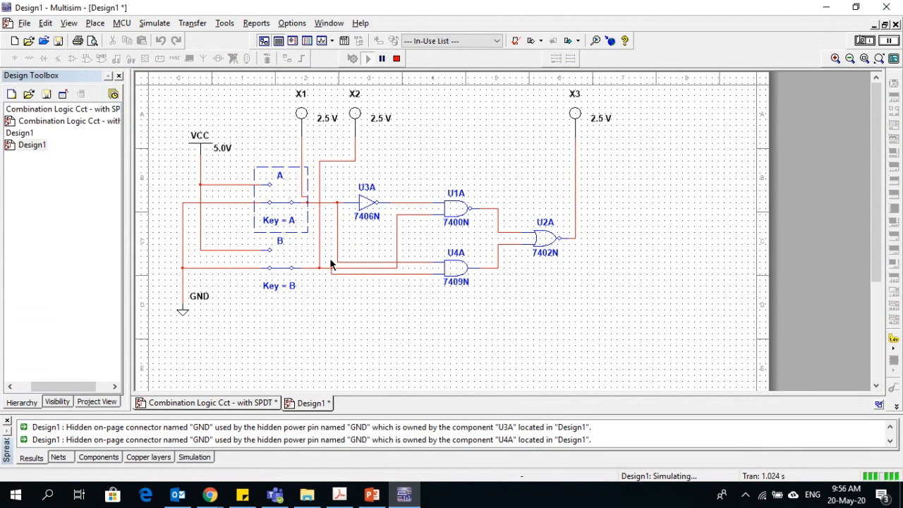
{"action": "key", "text": "a"}
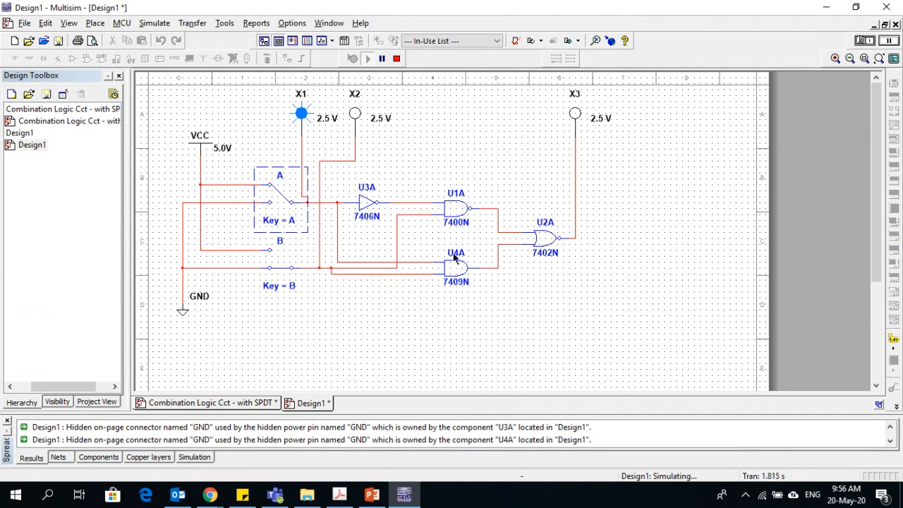
{"action": "key", "text": "a"}
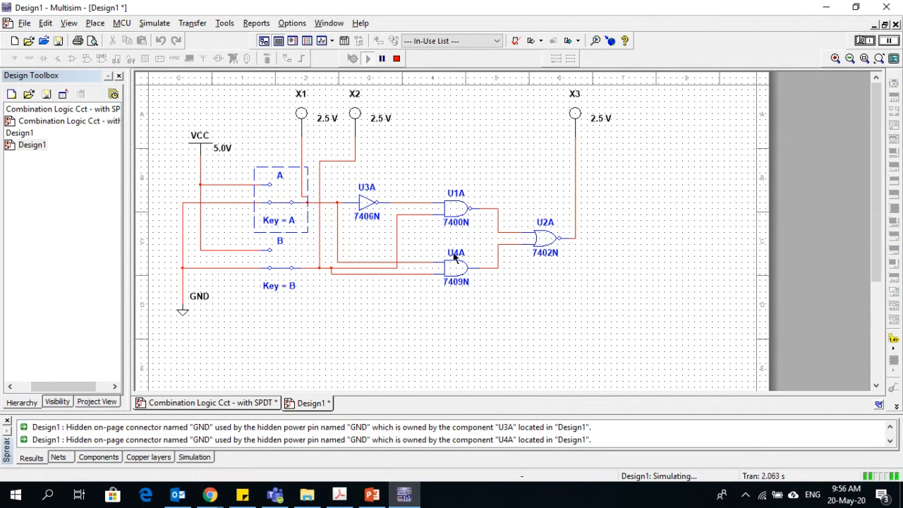
{"action": "key", "text": "b"}
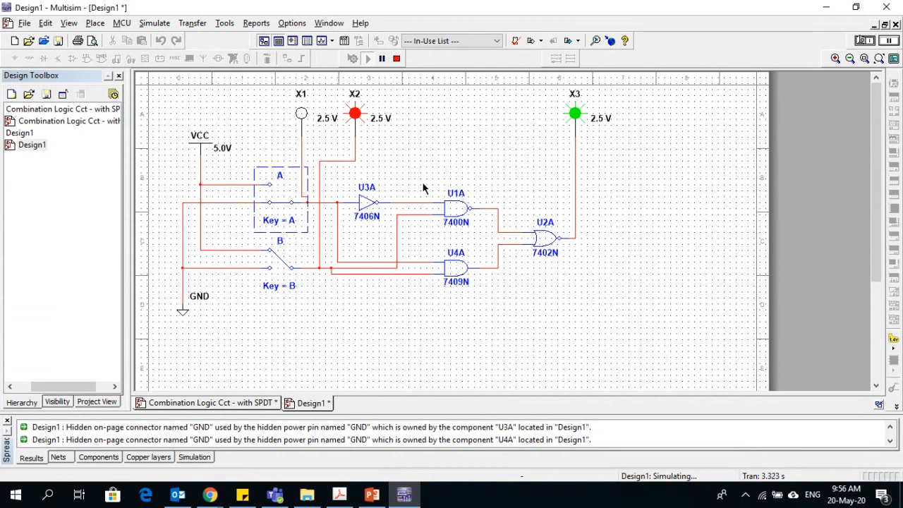
{"action": "left_click", "coordinate": [279, 190]}
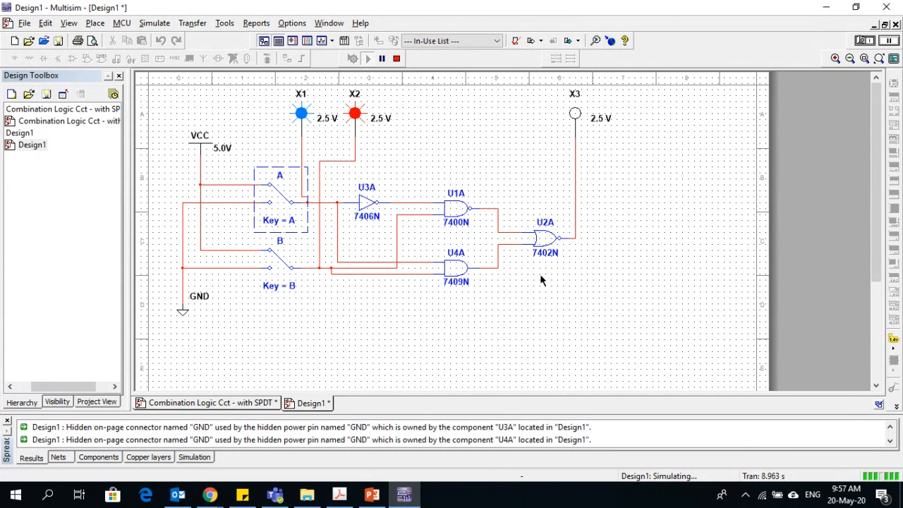
{"action": "left_click", "coordinate": [397, 59]}
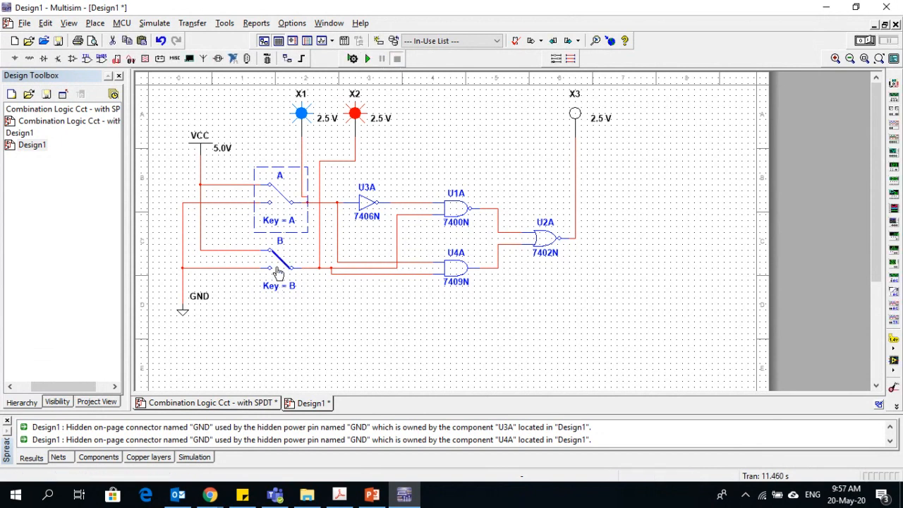
Delete the VCC source, the ground symbol, switches A and B, and the wiring between them
{"action": "left_click", "coordinate": [287, 313]}
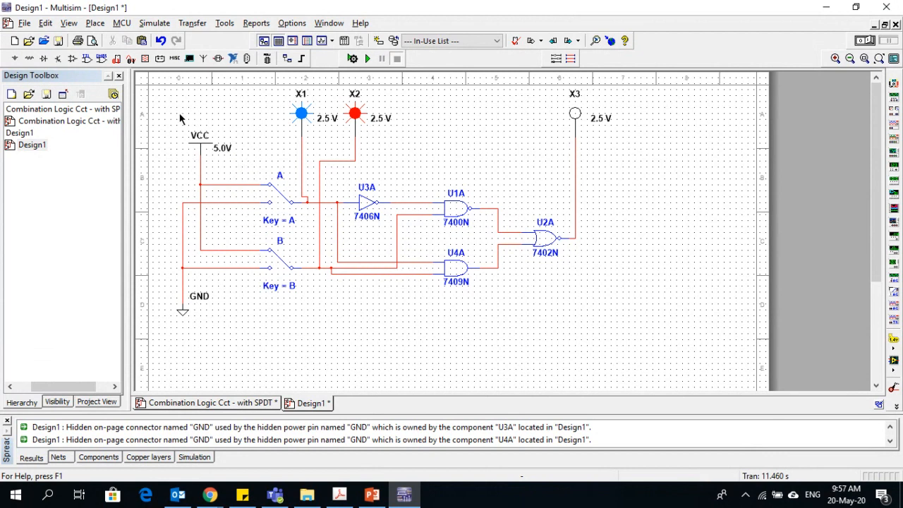
{"action": "left_click_drag", "start_coordinate": [179, 113], "coordinate": [171, 146]}
{"action": "left_click", "coordinate": [301, 314]}
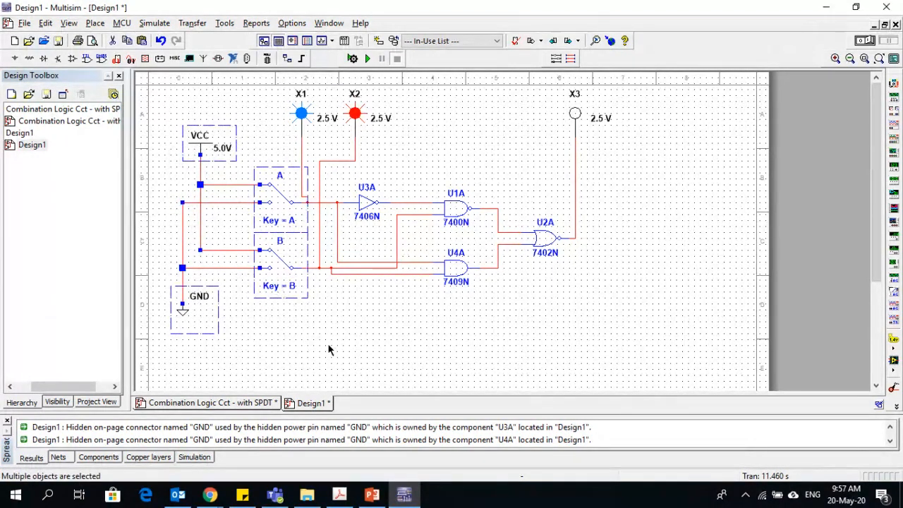
{"action": "key", "text": "Delete"}
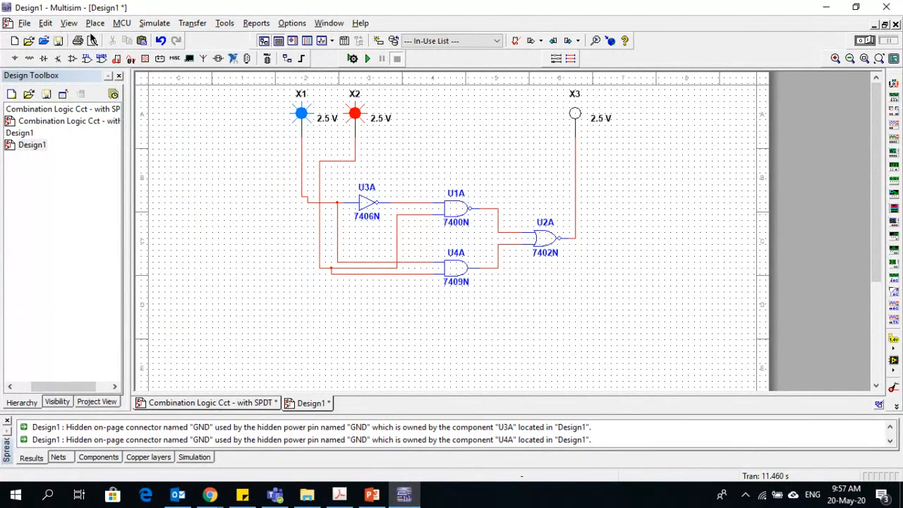
Place an INTERACTIVE_DIGITAL_CONSTANT from the DIGITAL_SOURCES family of the Sources group left of inverter U3A, level with its input
{"action": "left_click", "coordinate": [96, 24]}
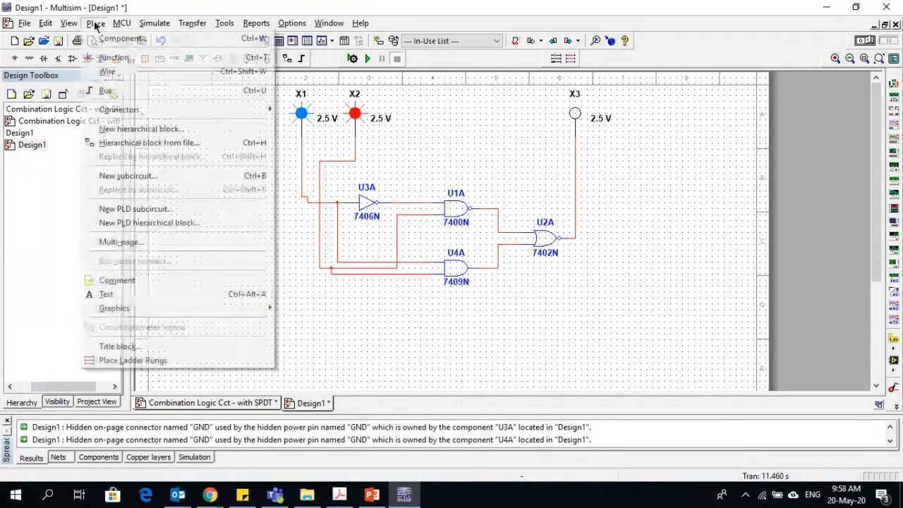
{"action": "left_click", "coordinate": [107, 44]}
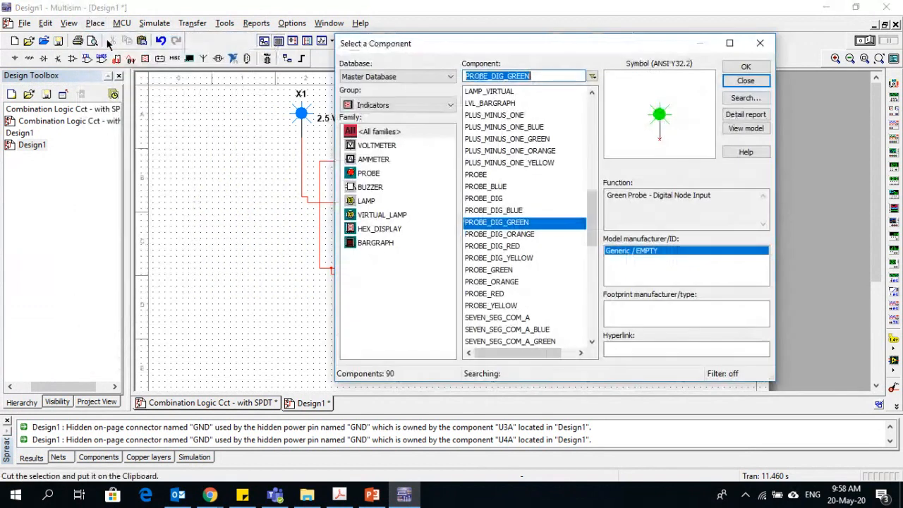
{"action": "left_click", "coordinate": [387, 106]}
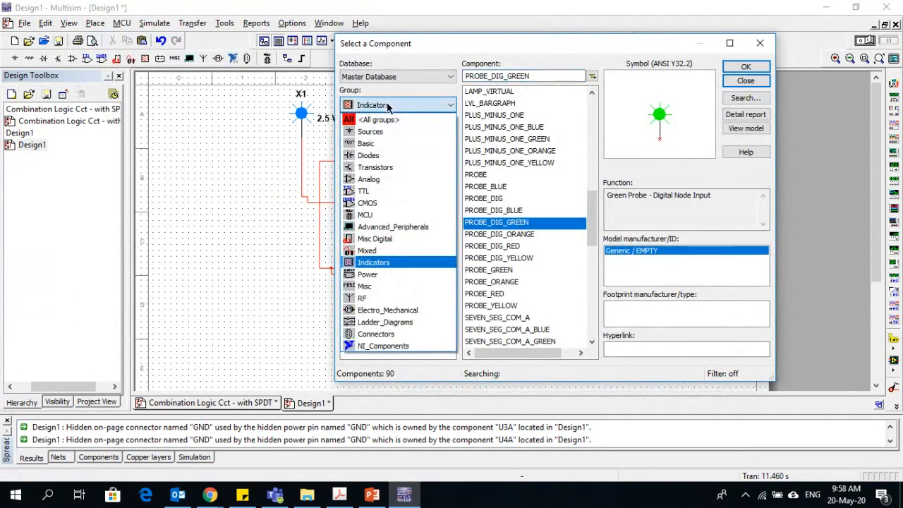
{"action": "left_click", "coordinate": [388, 133]}
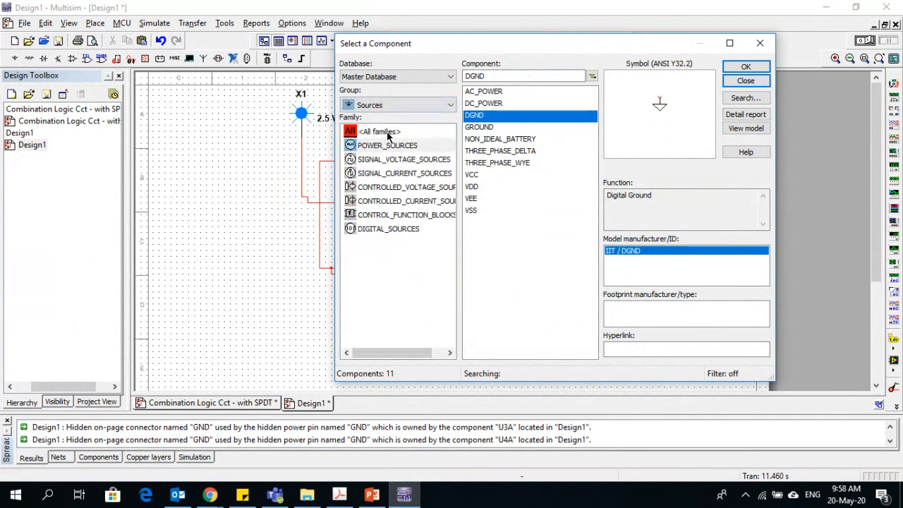
{"action": "left_click", "coordinate": [380, 233]}
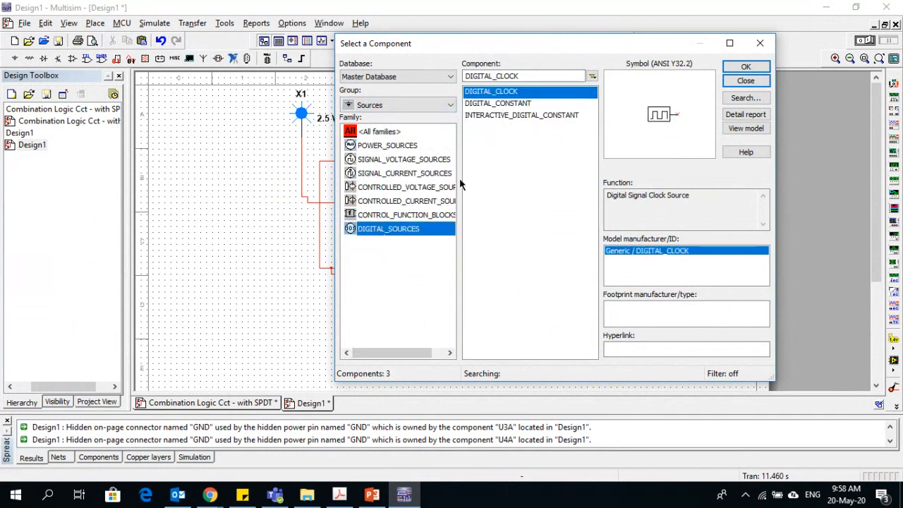
{"action": "left_click", "coordinate": [495, 104]}
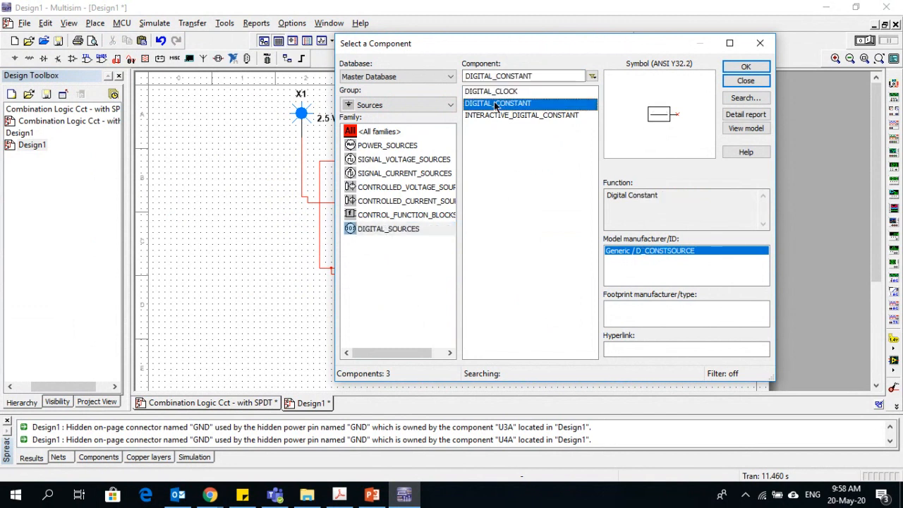
{"action": "left_click", "coordinate": [496, 117]}
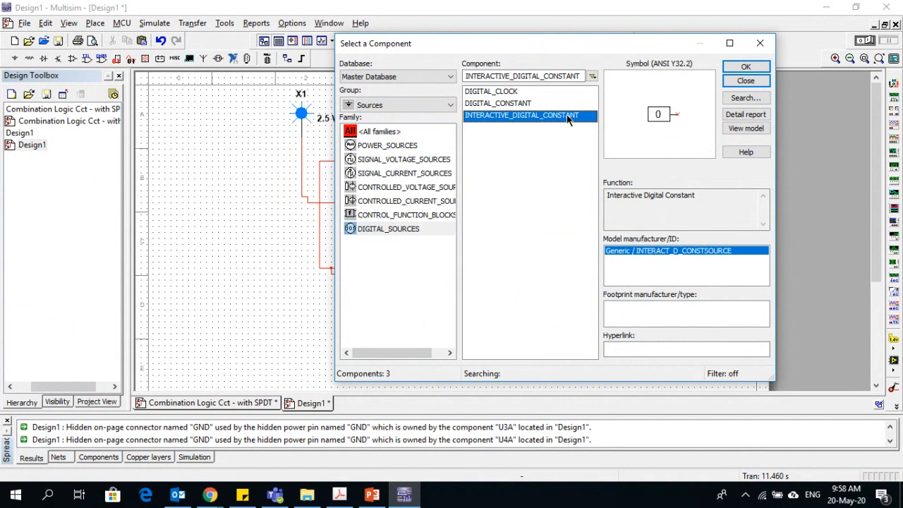
{"action": "left_click", "coordinate": [498, 93]}
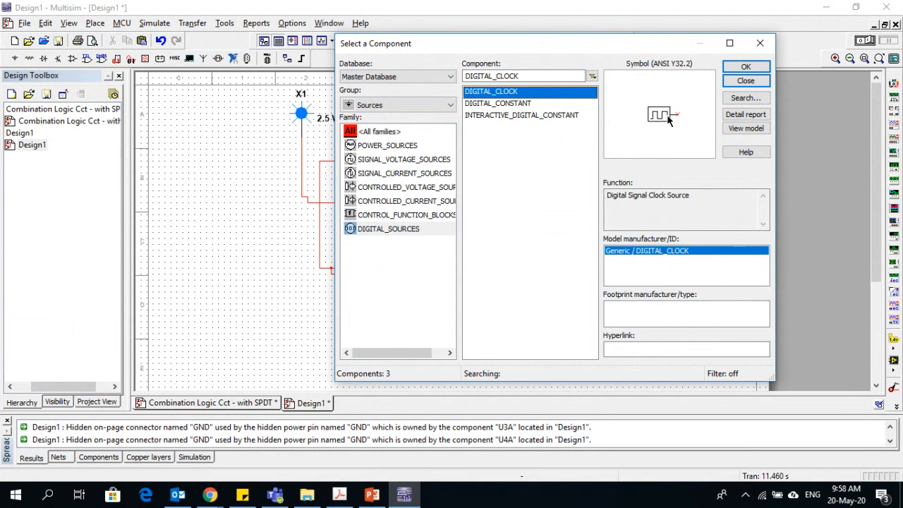
{"action": "left_click", "coordinate": [492, 105]}
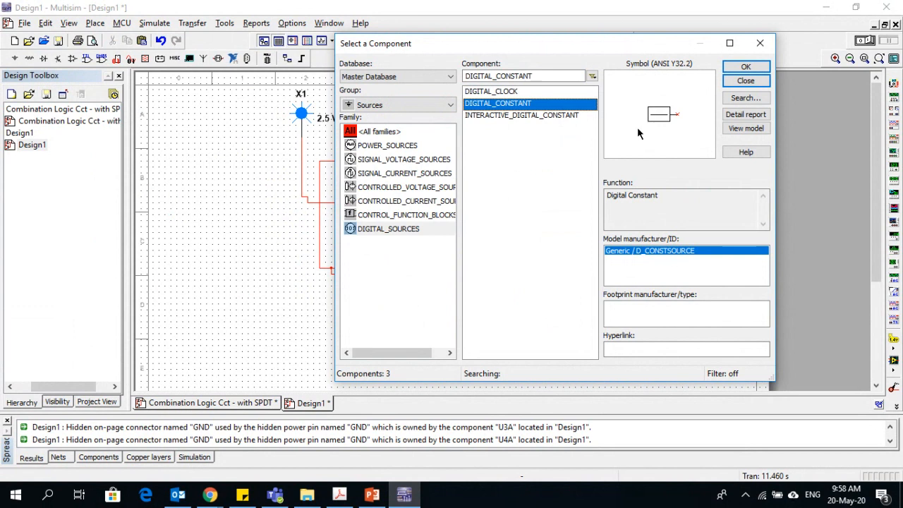
{"action": "left_click", "coordinate": [519, 117]}
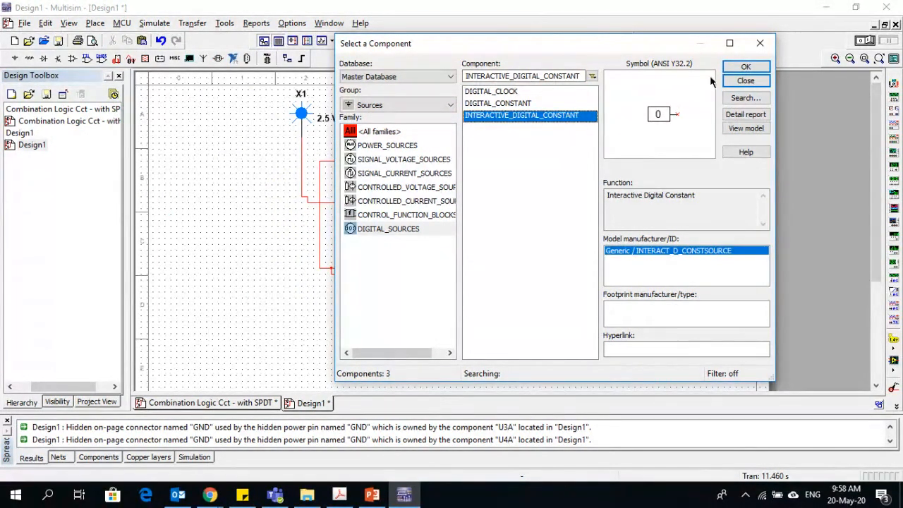
{"action": "left_click", "coordinate": [745, 67]}
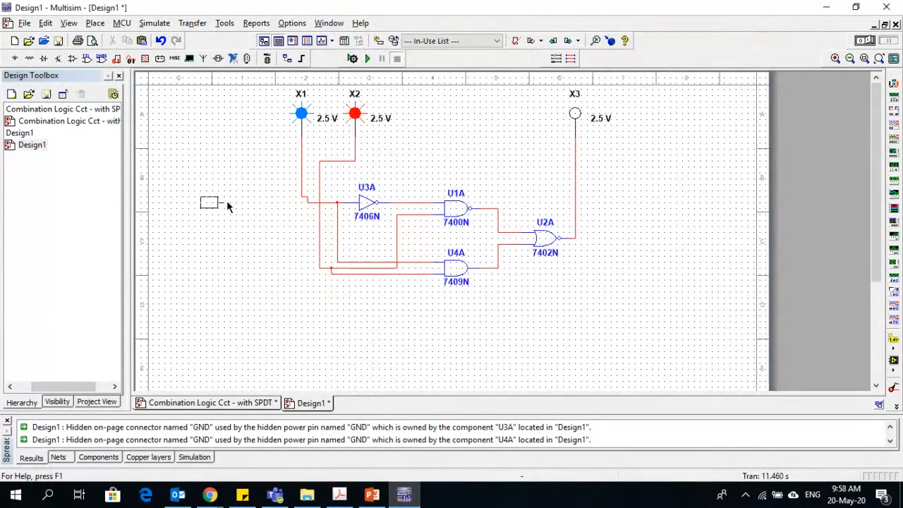
{"action": "left_click", "coordinate": [226, 201]}
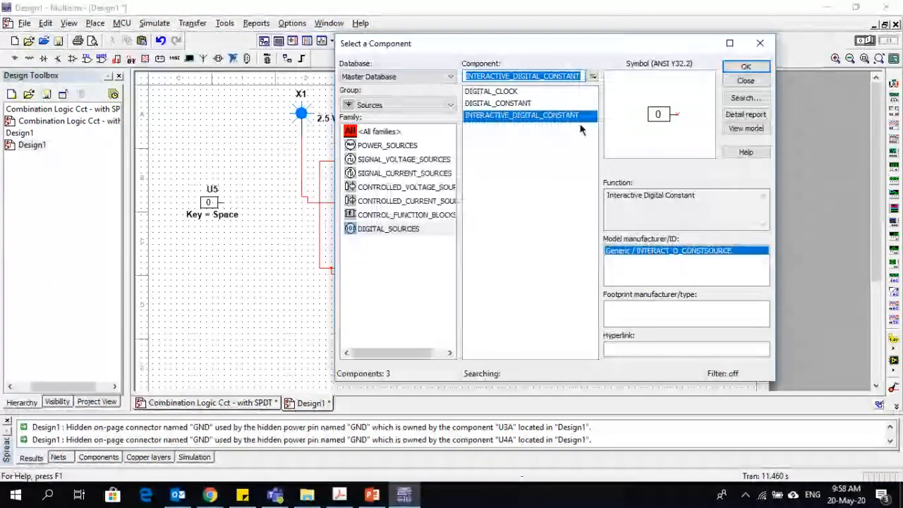
Place a second INTERACTIVE_DIGITAL_CONSTANT directly below the first, level with the input B line
{"action": "left_click", "coordinate": [744, 68]}
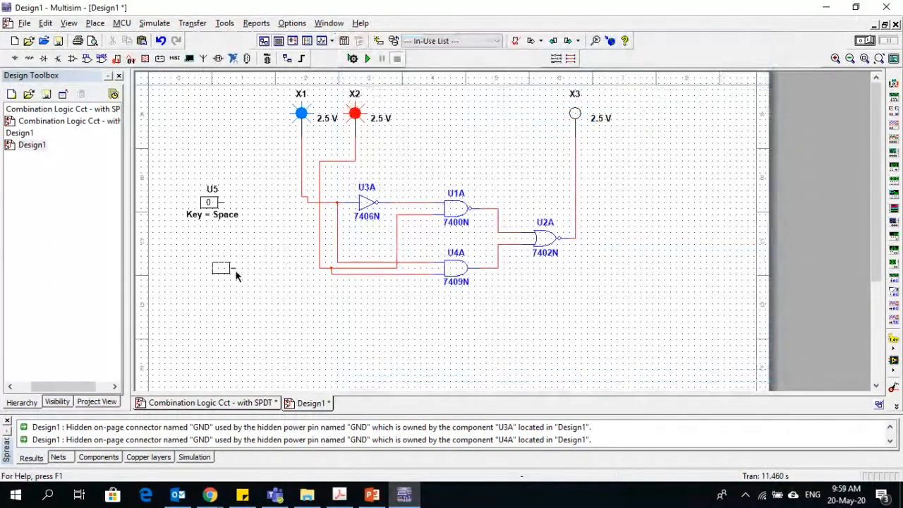
{"action": "left_click", "coordinate": [225, 274]}
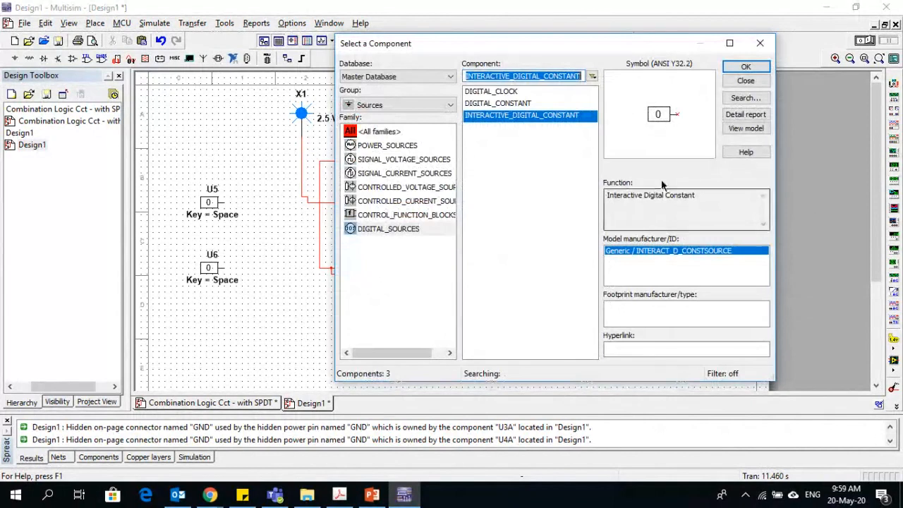
{"action": "left_click", "coordinate": [744, 82]}
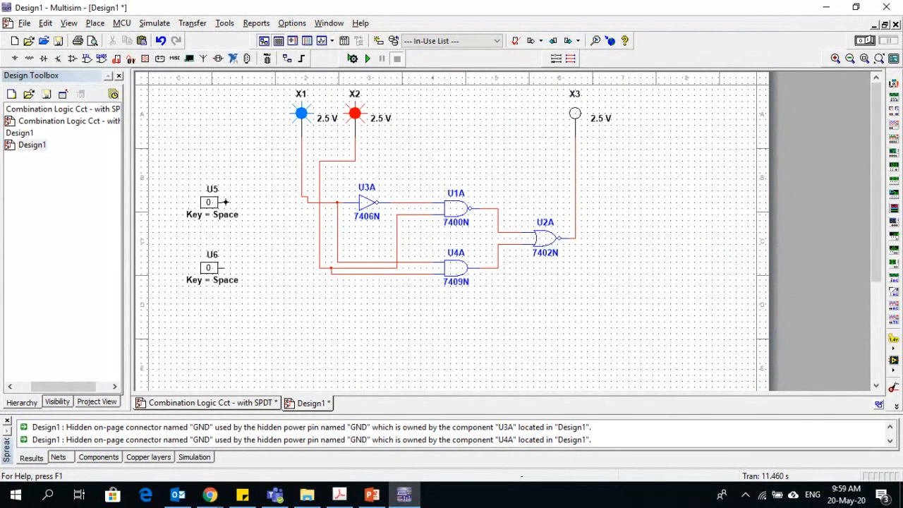
Wire the upper digital constant to the inverter's input line and the lower one to the red probe's input line
{"action": "left_click", "coordinate": [224, 202]}
{"action": "left_click", "coordinate": [307, 203]}
{"action": "left_click", "coordinate": [226, 267]}
{"action": "left_click", "coordinate": [319, 268]}
Rename the upper interactive digital constant's RefDes to A and the lower one's to B
{"action": "left_click", "coordinate": [201, 220]}
{"action": "double_click", "coordinate": [200, 220]}
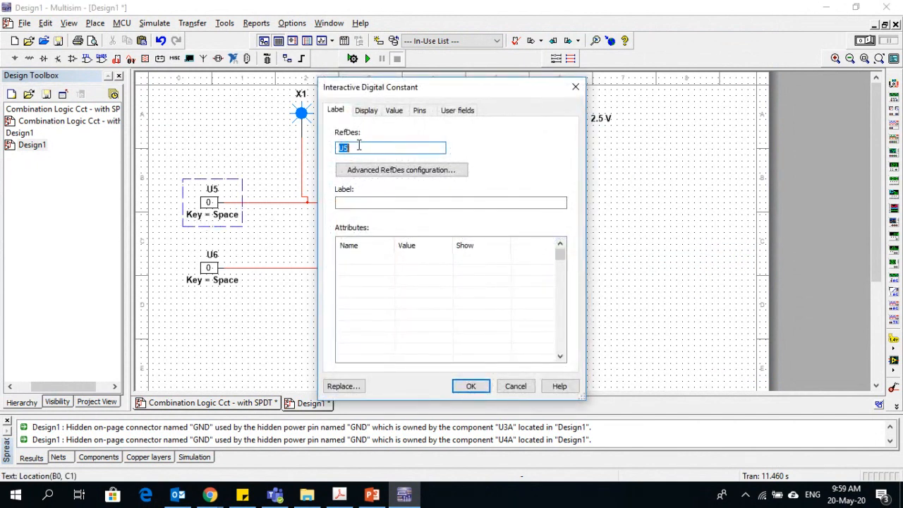
{"action": "type", "text": "A"}
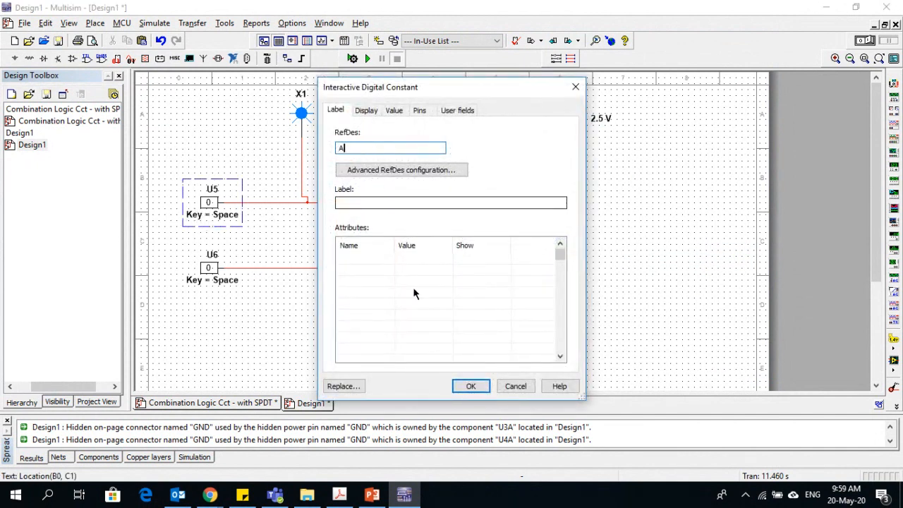
{"action": "left_click", "coordinate": [469, 388]}
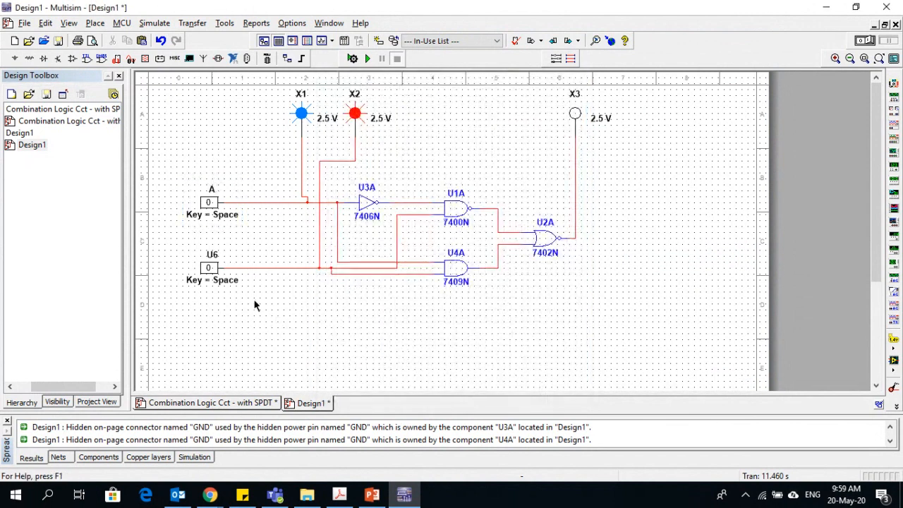
{"action": "double_click", "coordinate": [211, 279]}
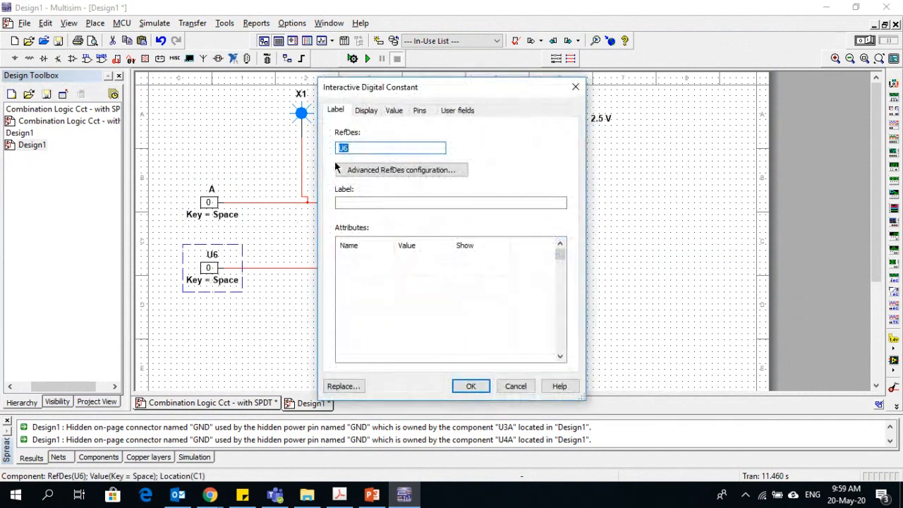
{"action": "type", "text": "B"}
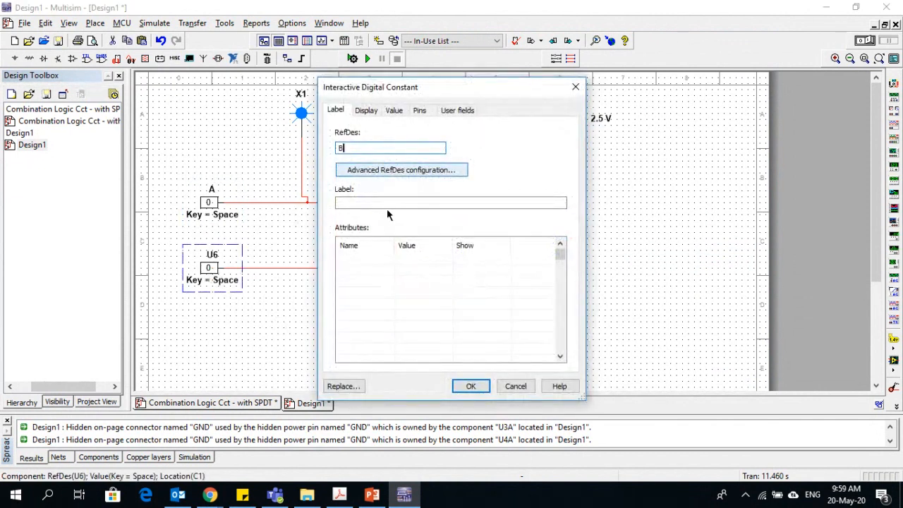
{"action": "left_click", "coordinate": [469, 386]}
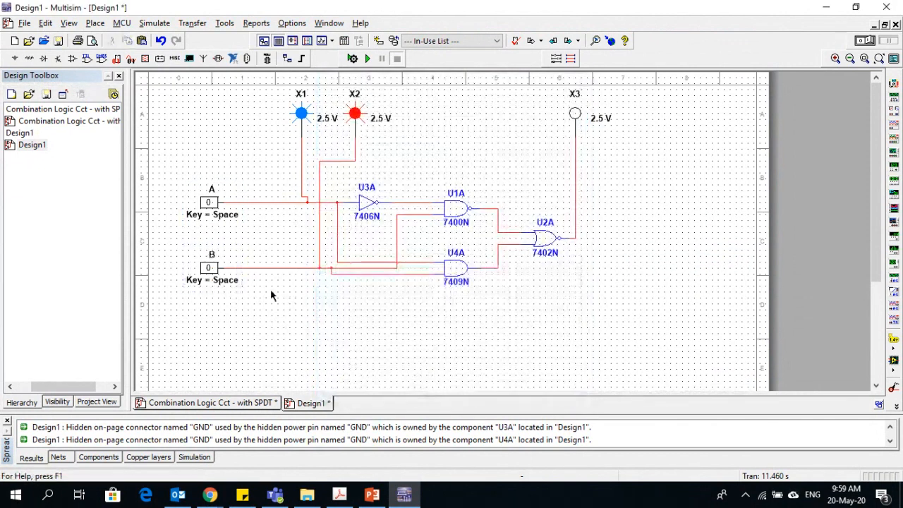
Set the toggle key of digital constant A to A and that of digital constant B to B
{"action": "double_click", "coordinate": [213, 216]}
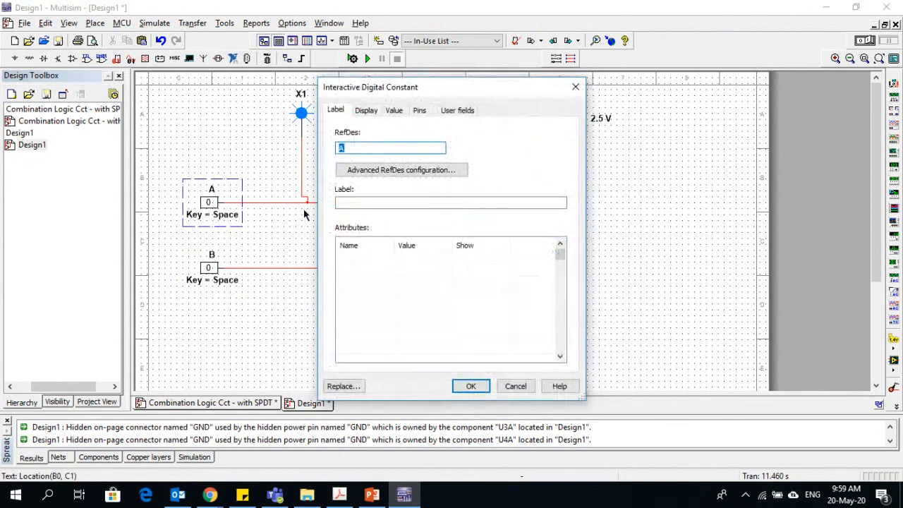
{"action": "left_click", "coordinate": [393, 110]}
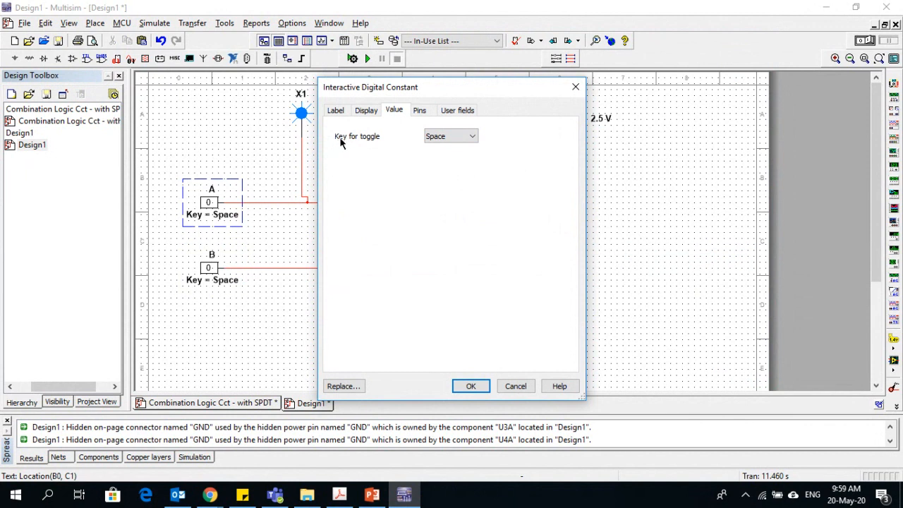
{"action": "left_click", "coordinate": [444, 137]}
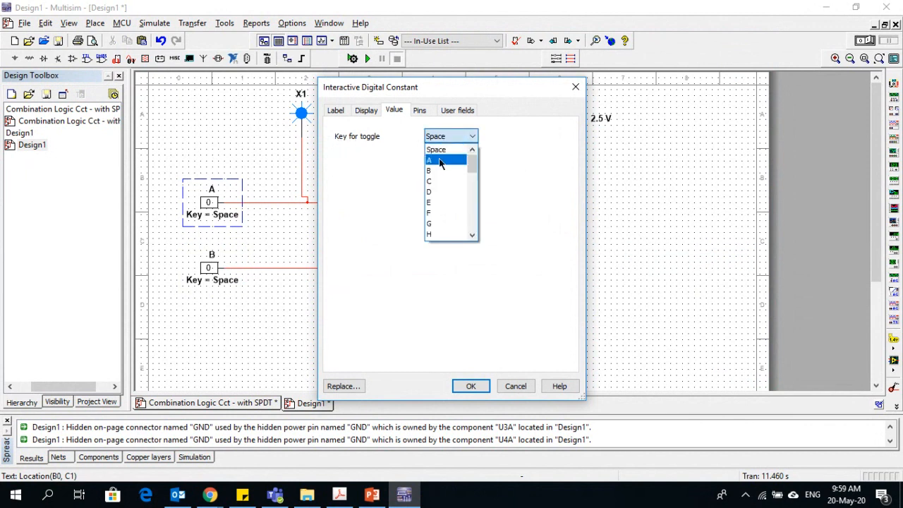
{"action": "left_click", "coordinate": [439, 161]}
{"action": "left_click", "coordinate": [470, 386]}
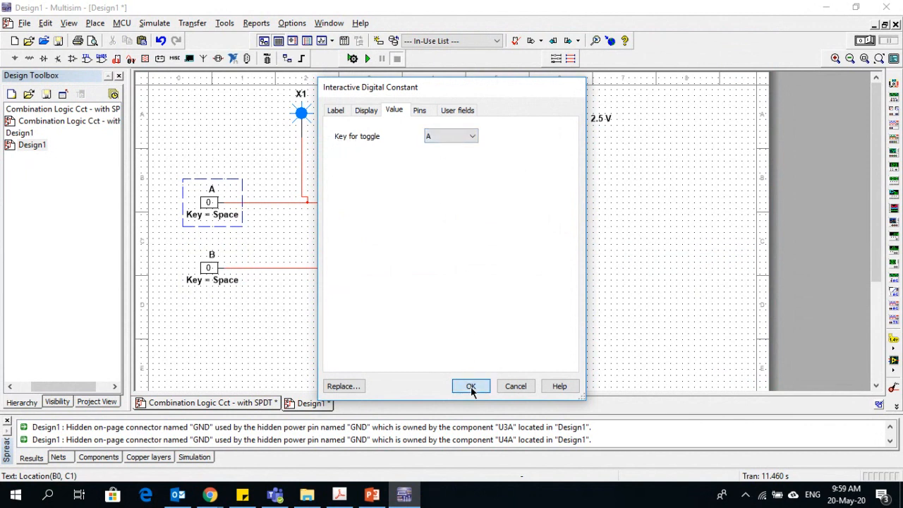
{"action": "left_click", "coordinate": [213, 279]}
{"action": "double_click", "coordinate": [213, 279]}
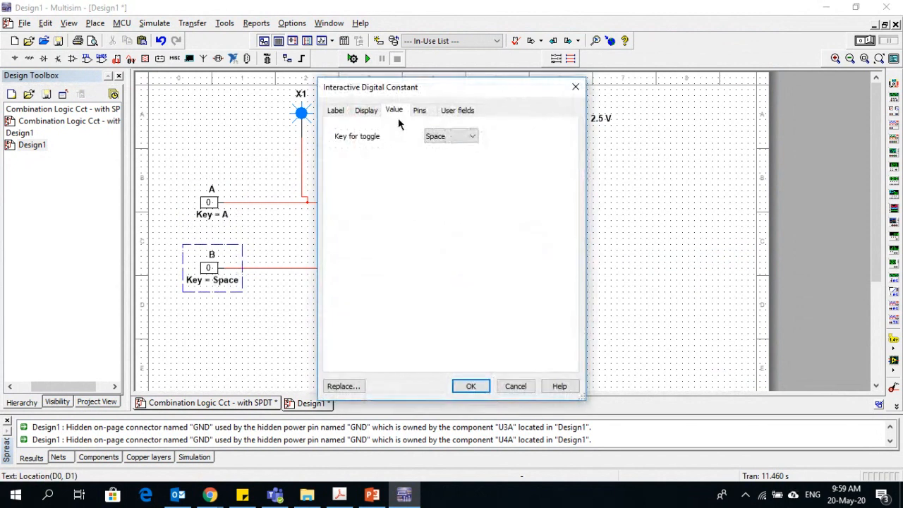
{"action": "left_click", "coordinate": [450, 137]}
{"action": "left_click", "coordinate": [440, 170]}
{"action": "left_click", "coordinate": [469, 385]}
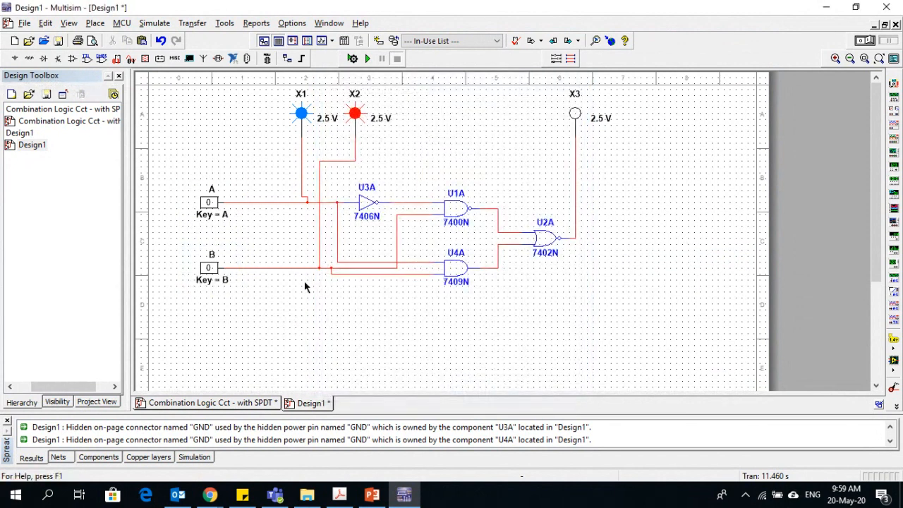
Simulate the circuit, switching constants A and B through input combinations 1-0, 0-0, 0-1 and 1-1, and stop the run
{"action": "left_click", "coordinate": [368, 59]}
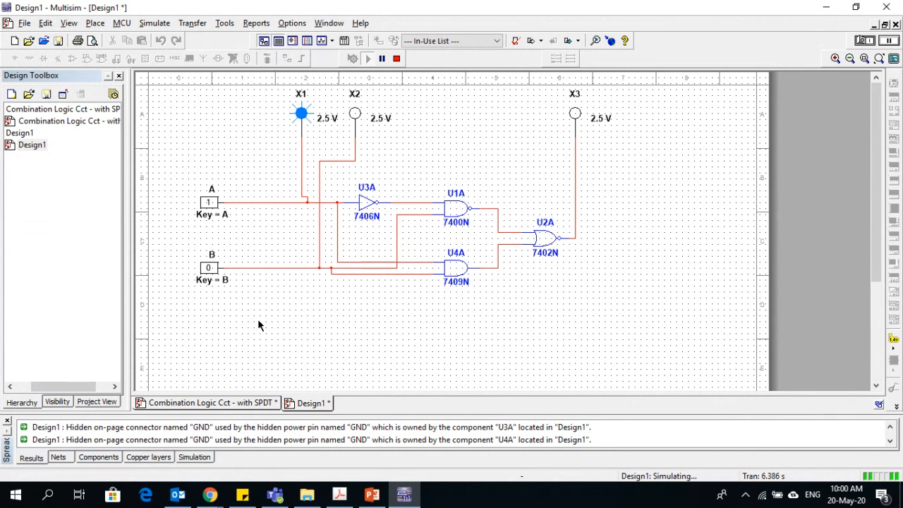
{"action": "key", "text": "a"}
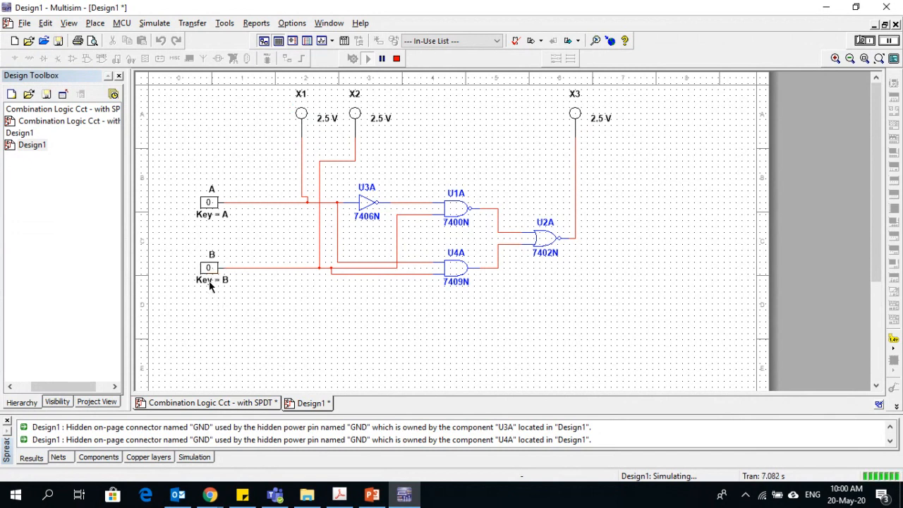
{"action": "key", "text": "b"}
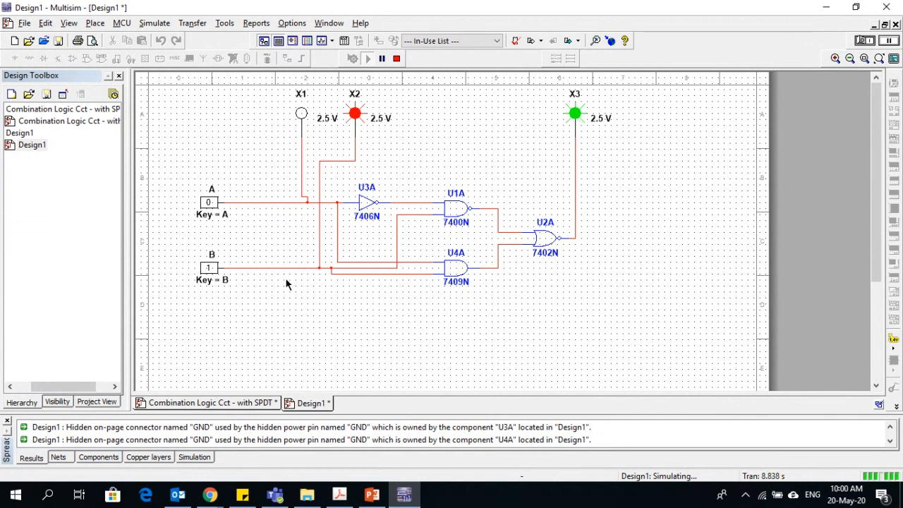
{"action": "key", "text": "a"}
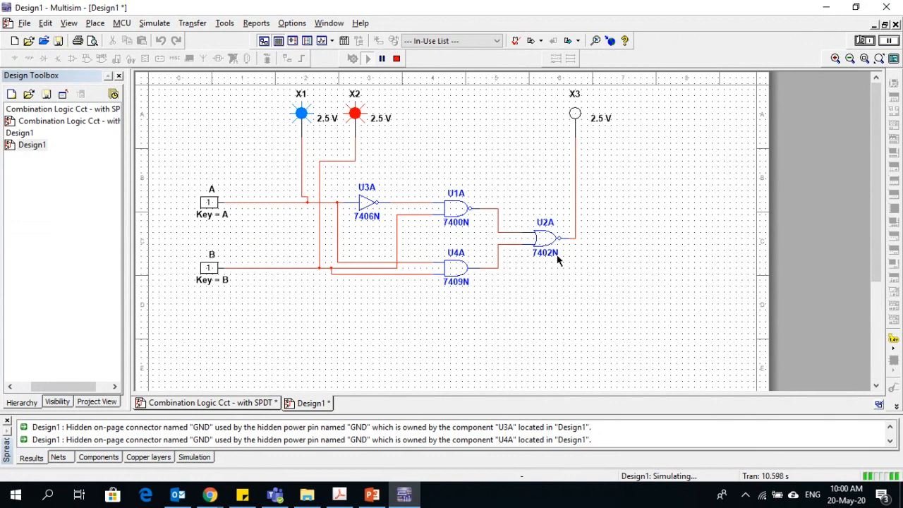
{"action": "left_click_drag", "start_coordinate": [167, 141], "coordinate": [240, 316]}
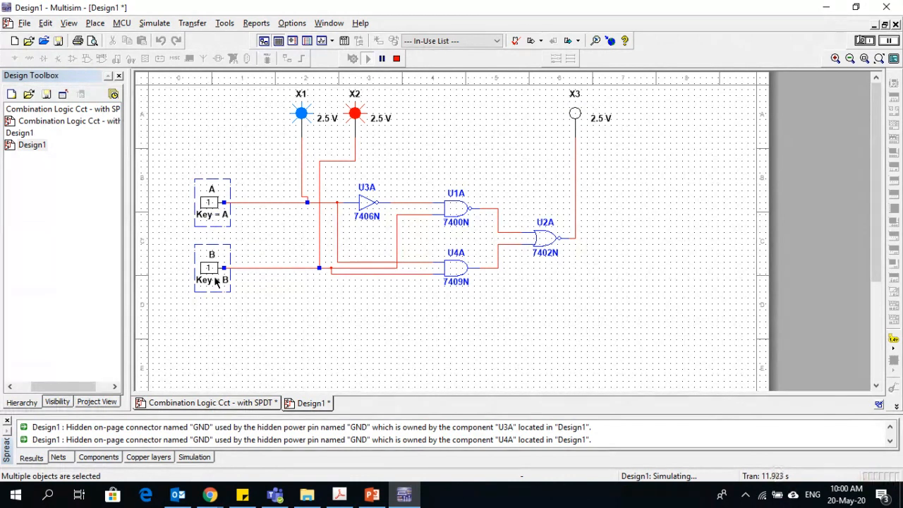
{"action": "left_click", "coordinate": [288, 310]}
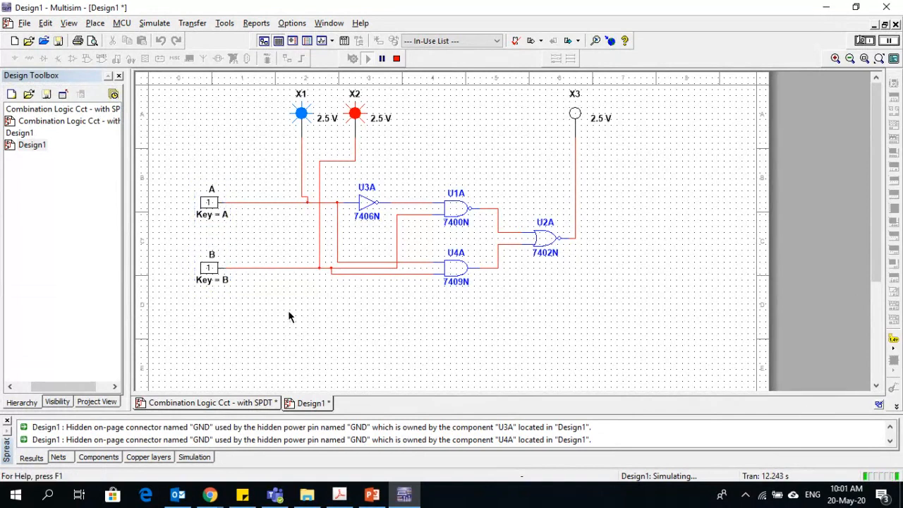
{"action": "left_click", "coordinate": [396, 60]}
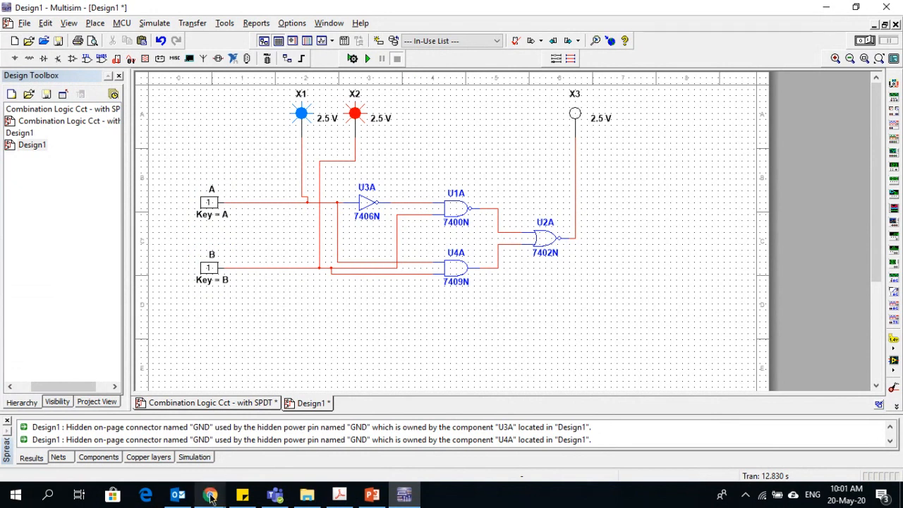
Switch to the Chrome window holding the online class session
{"action": "mouse_move", "coordinate": [210, 498]}
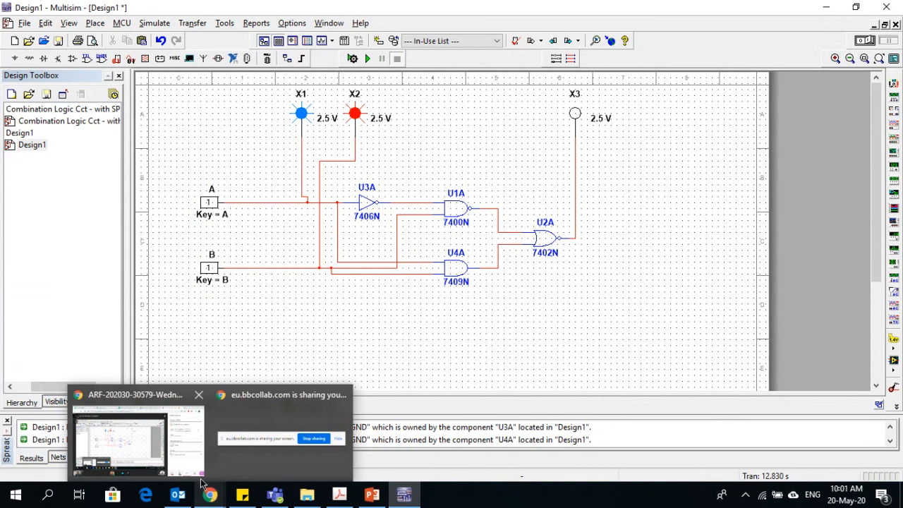
{"action": "mouse_move", "coordinate": [152, 457]}
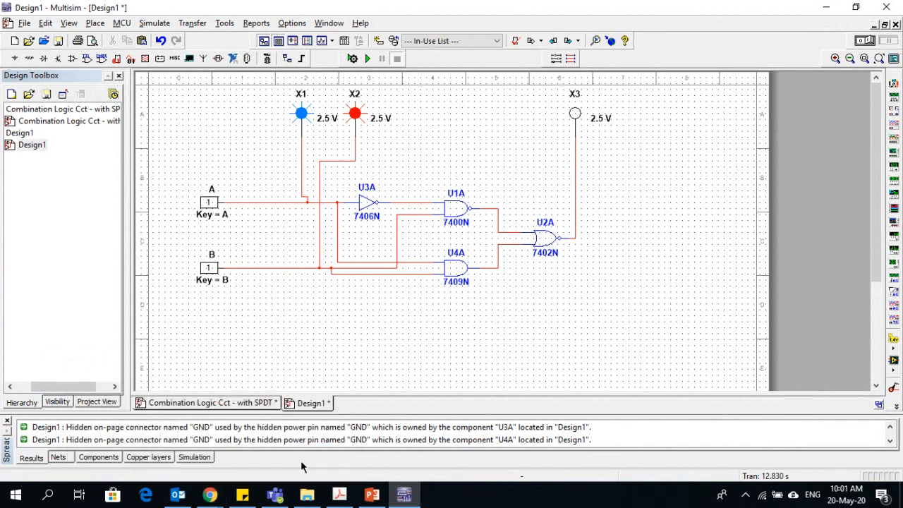
{"action": "left_click", "coordinate": [220, 503]}
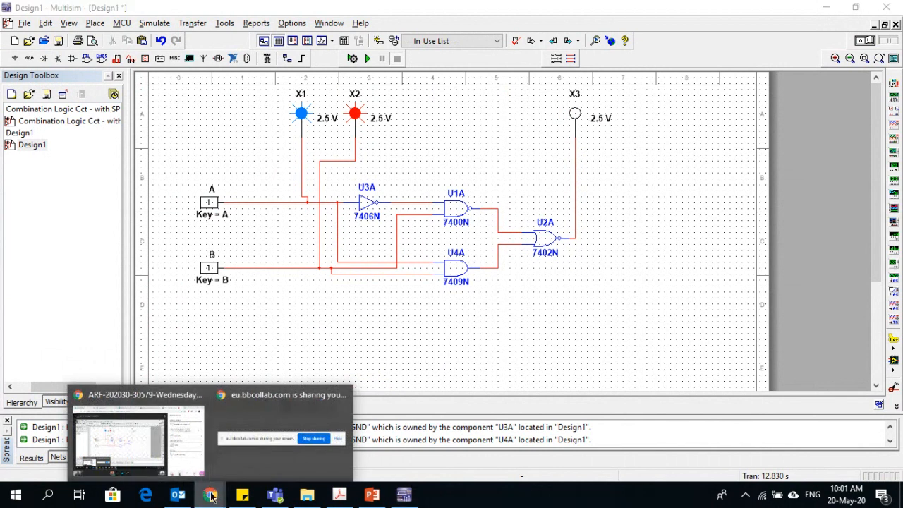
{"action": "left_click", "coordinate": [212, 497]}
{"action": "left_click", "coordinate": [211, 499]}
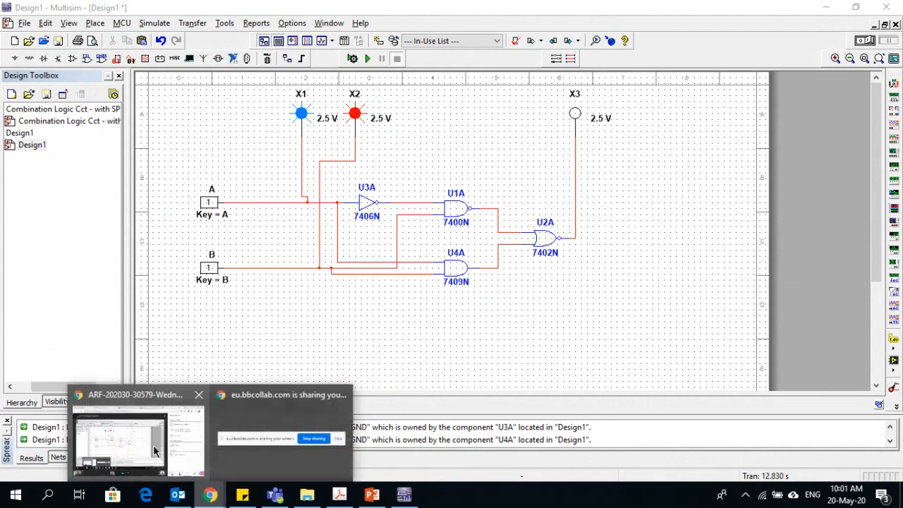